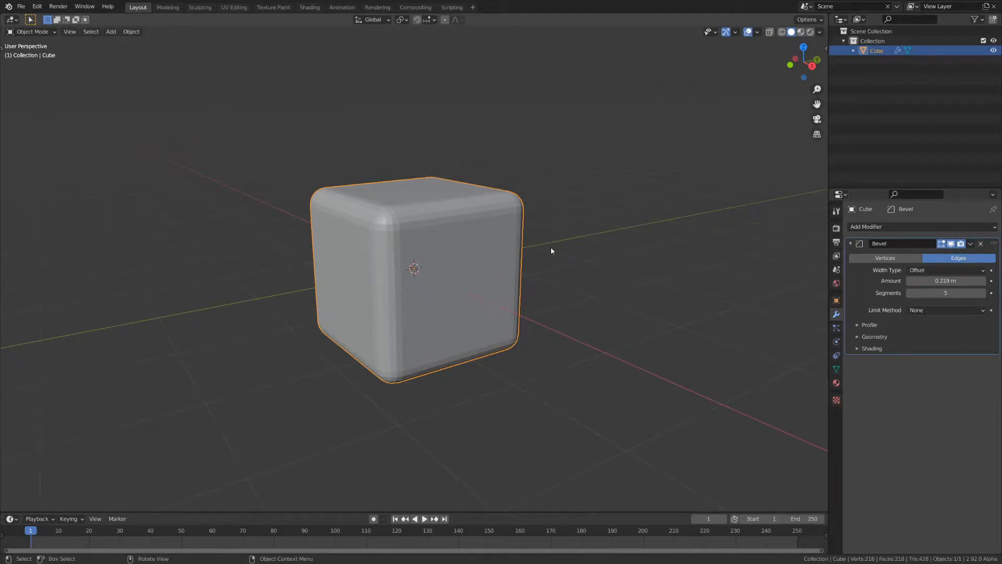
Add a Solidify modifier after the cube's Bevel modifier, with a thickness of 0.126 m and an offset of 1.
click(852, 244)
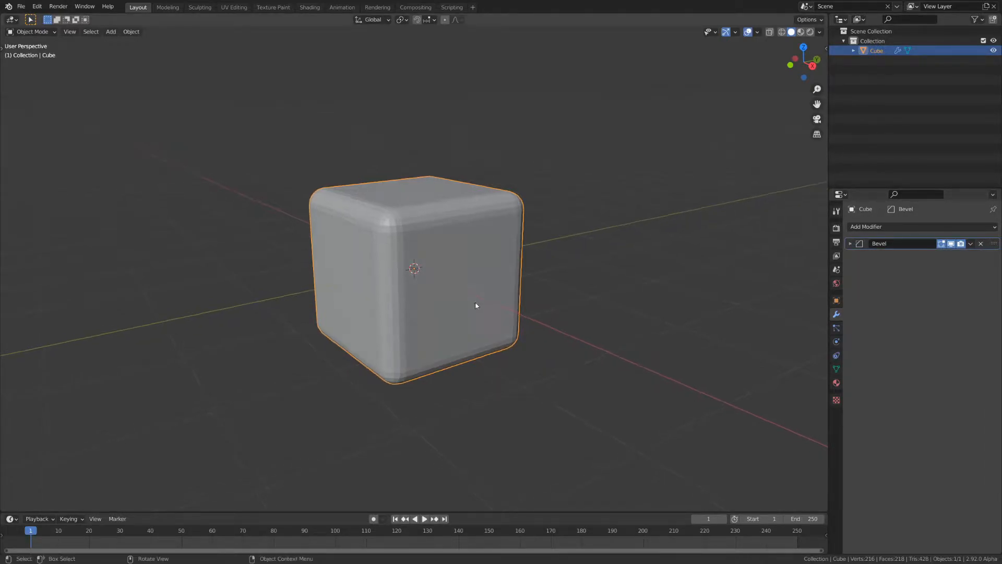
click(871, 229)
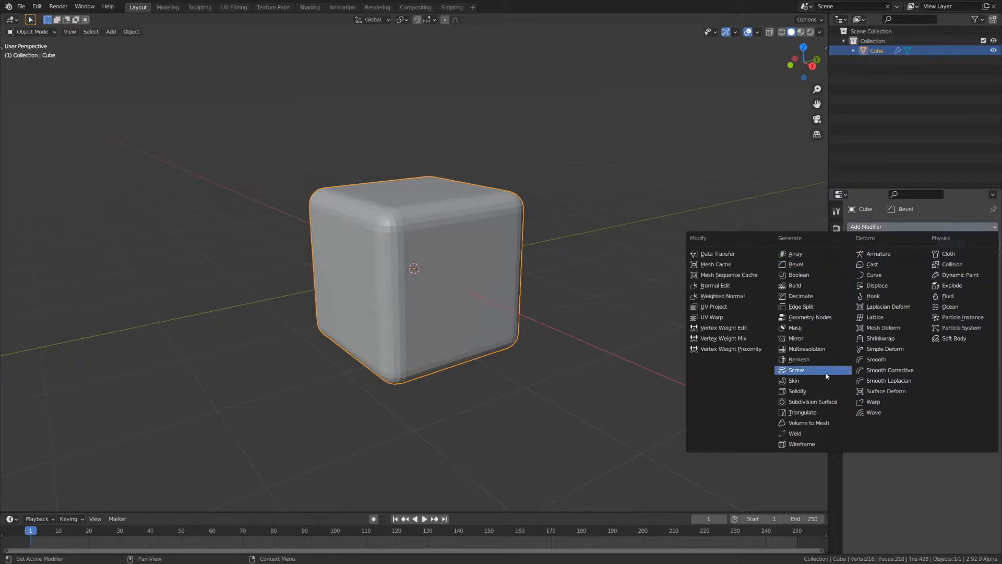
click(807, 392)
drag(928, 283, 945, 284)
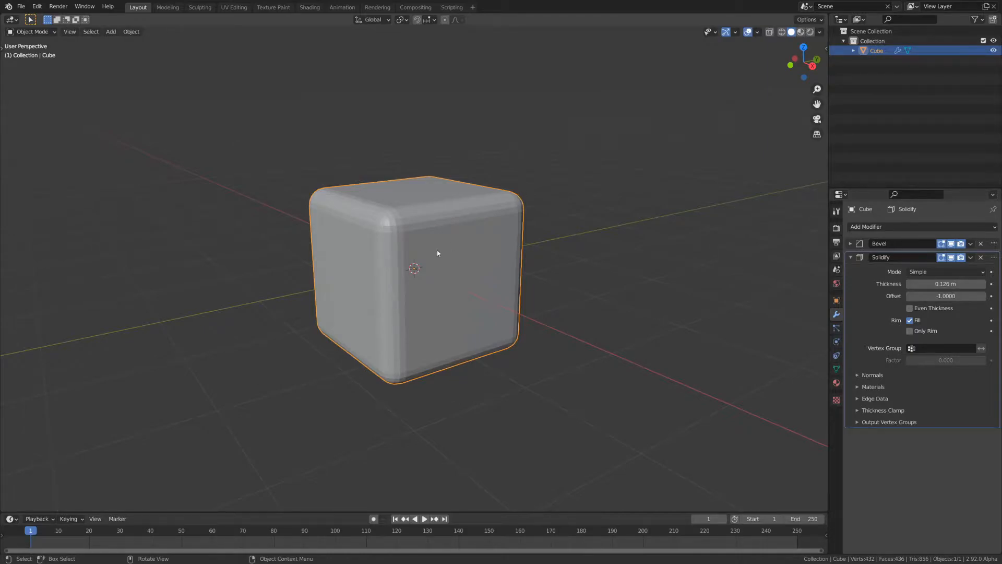
drag(927, 295, 946, 298)
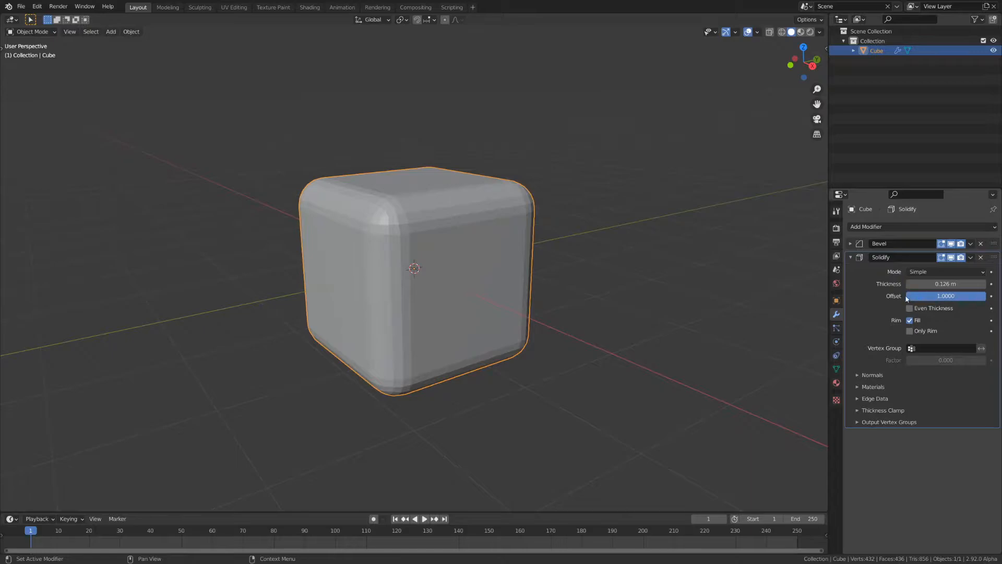
Examine the cube's solidified wall thickness in wireframe shading from several angles.
middle_drag(663, 255, 612, 265)
key(shift+z)
mouse_move(461, 246)
middle_down()
mouse_move(460, 256)
mouse_move(455, 212)
middle_up()
middle_drag(501, 189, 418, 191)
drag(367, 179, 564, 178)
mouse_move(365, 144)
mouse_down()
mouse_move(572, 139)
mouse_move(589, 370)
mouse_up()
mouse_move(563, 180)
mouse_down()
mouse_move(559, 352)
mouse_move(388, 258)
mouse_move(380, 193)
mouse_up()
mouse_move(367, 145)
mouse_down()
mouse_move(327, 367)
mouse_move(592, 372)
mouse_up()
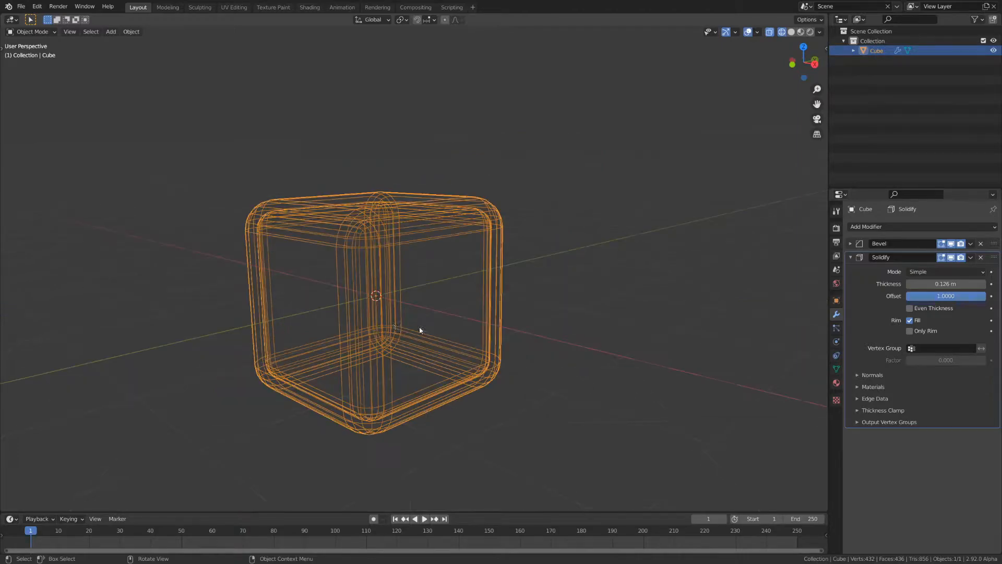
key(shift+z)
shift+middle_drag(495, 297, 511, 288)
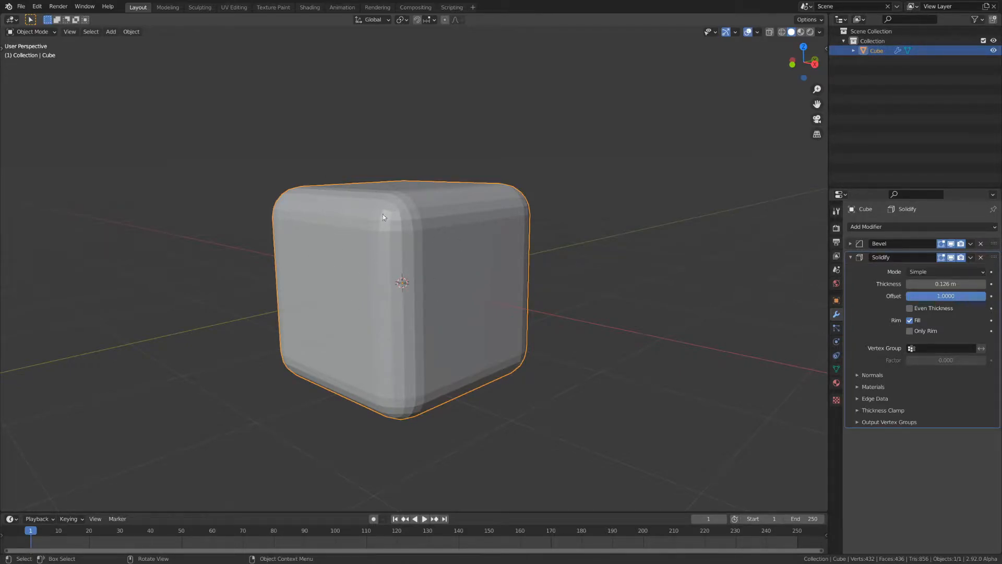
Set the cube's viewport display type to Wire in its object properties.
click(836, 301)
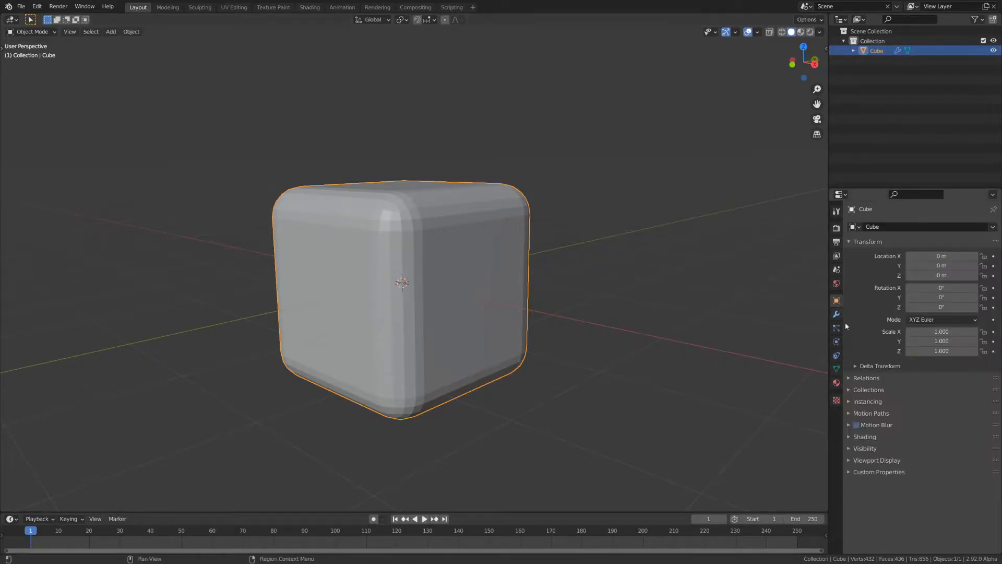
click(870, 460)
scroll(877, 465, down, 2)
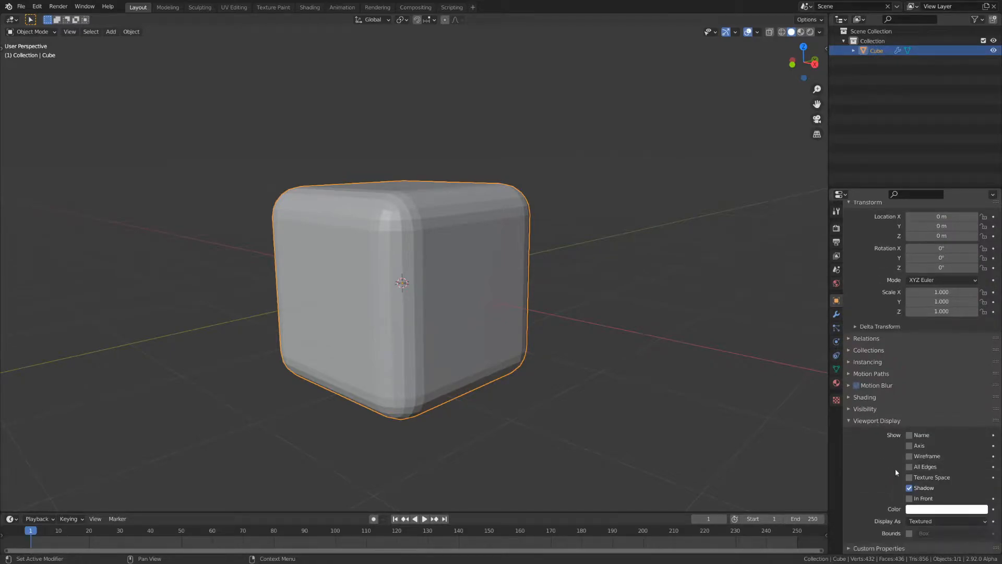
click(920, 520)
click(922, 499)
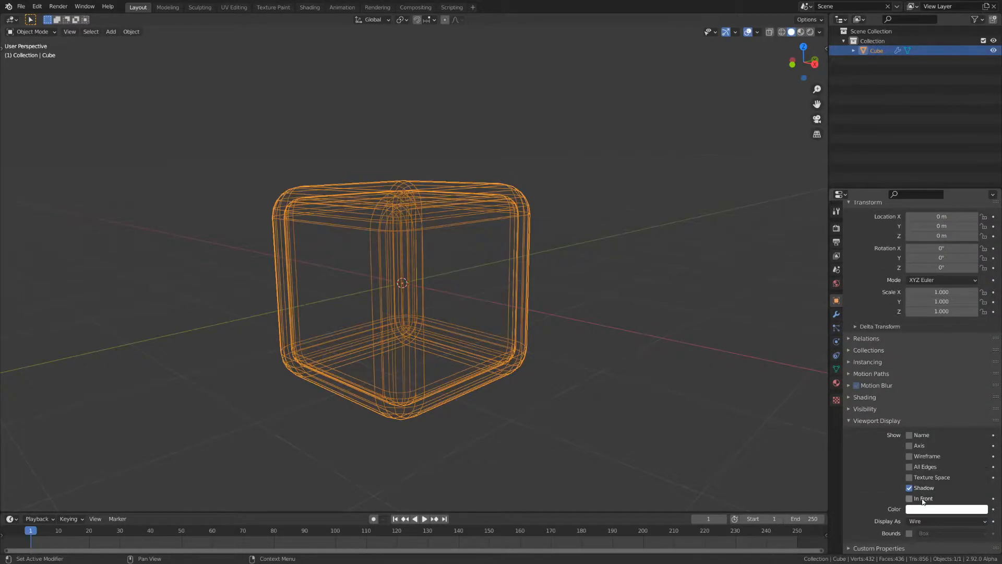
Try the Bounds viewport display on the cube and return it to Wire.
click(923, 520)
click(921, 510)
mouse_move(559, 437)
middle_down()
mouse_move(574, 442)
mouse_move(503, 432)
mouse_move(513, 380)
middle_up()
click(920, 521)
click(922, 500)
Compare the cube's wireframe with its Bounds display in front view and undo the switch to Bounds.
key(KP_1)
scroll(494, 319, up, 4)
shift+middle_drag(532, 328, 437, 311)
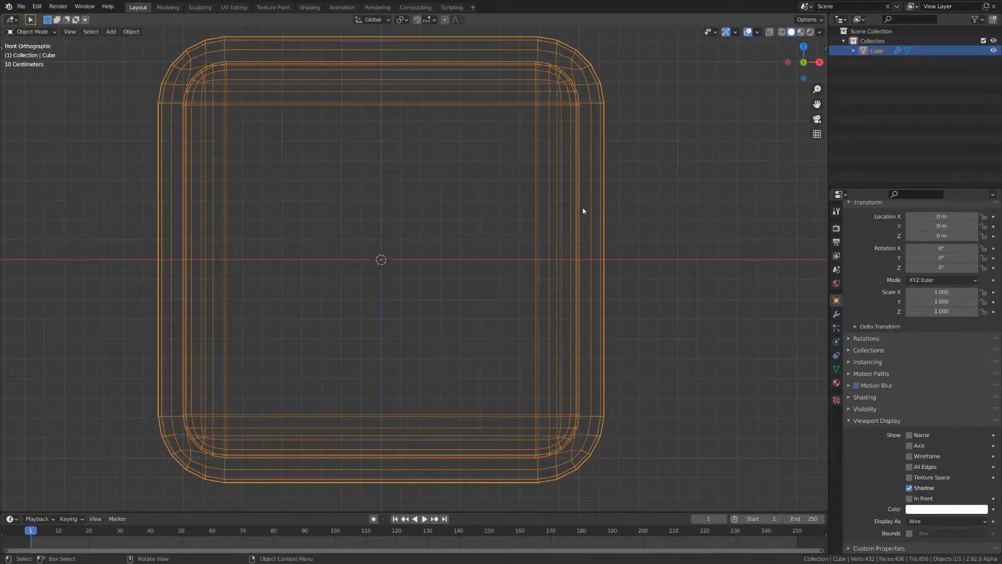
click(939, 521)
click(921, 511)
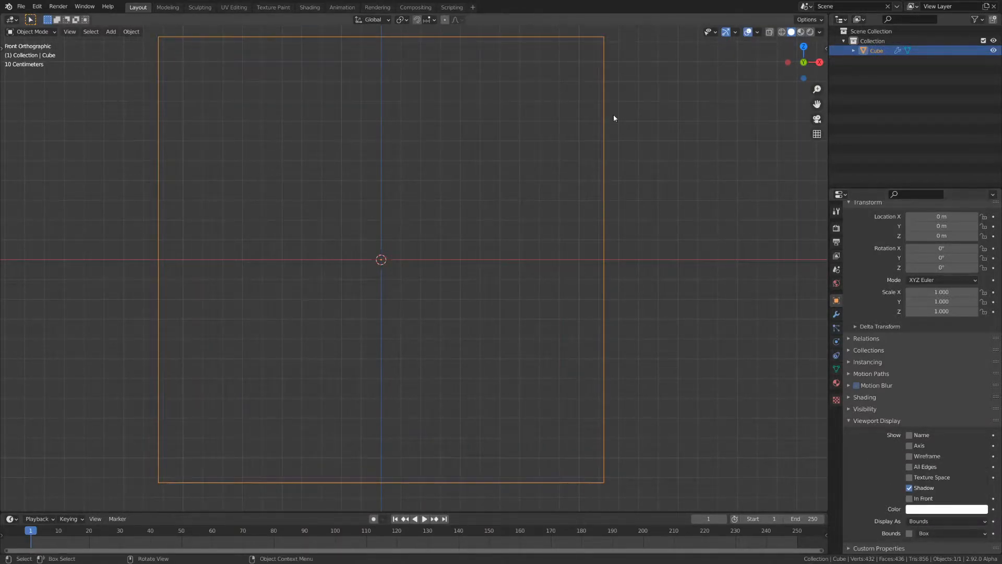
key(ctrl+z)
middle_drag(665, 284, 420, 275)
middle_drag(551, 239, 574, 236)
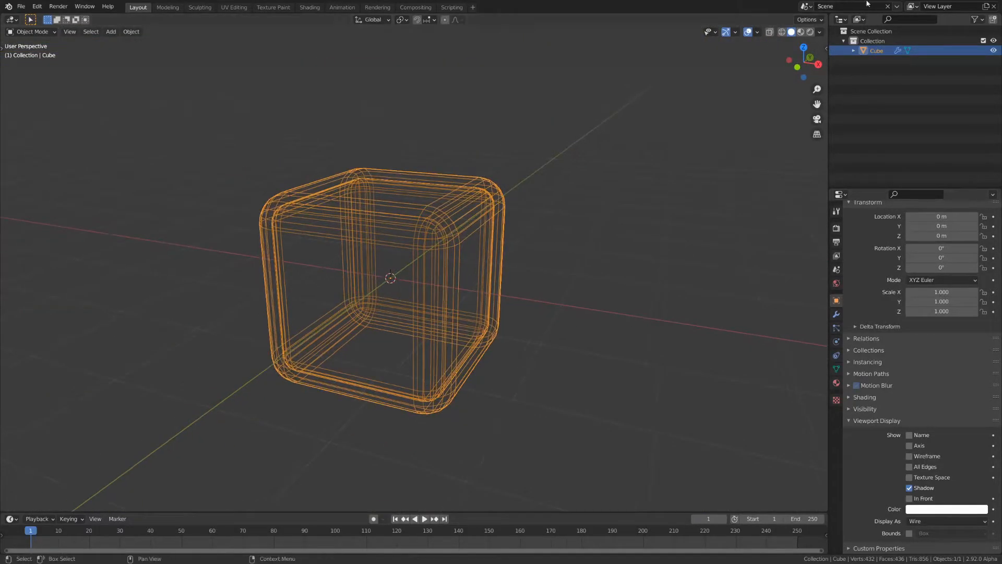
Show the viewport and render restriction toggles in the outliner and disable the cube in renders.
click(974, 19)
click(974, 19)
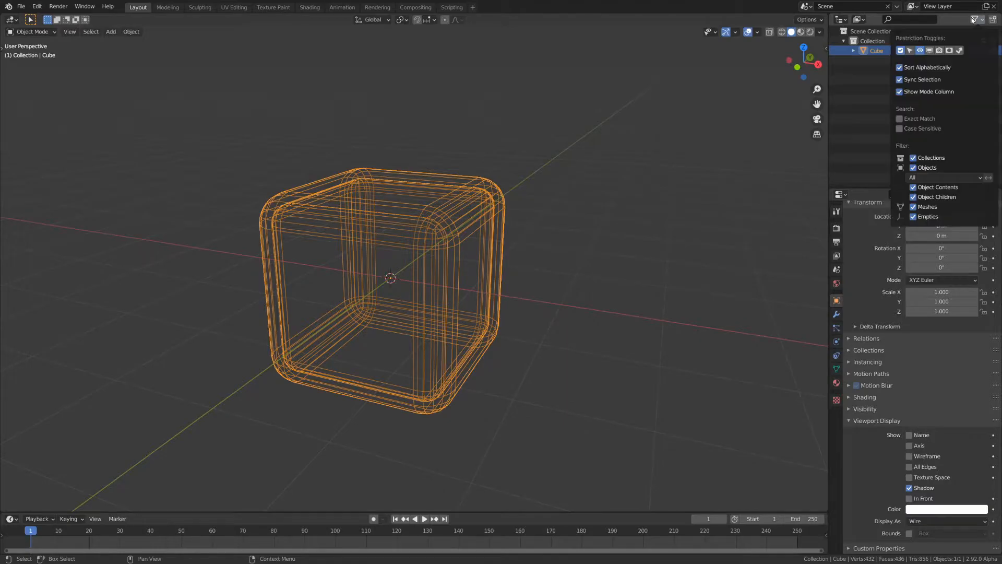
click(930, 50)
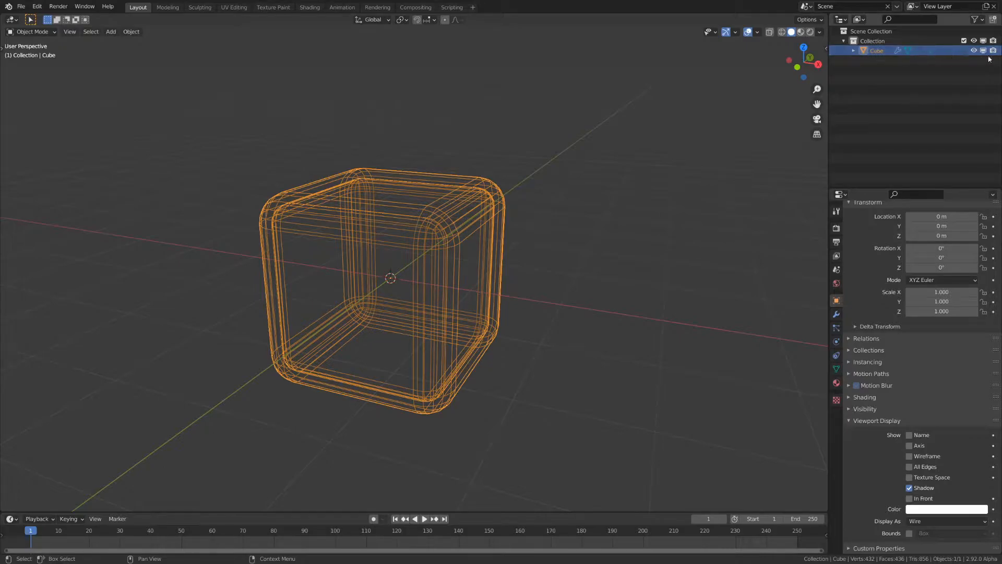
click(994, 51)
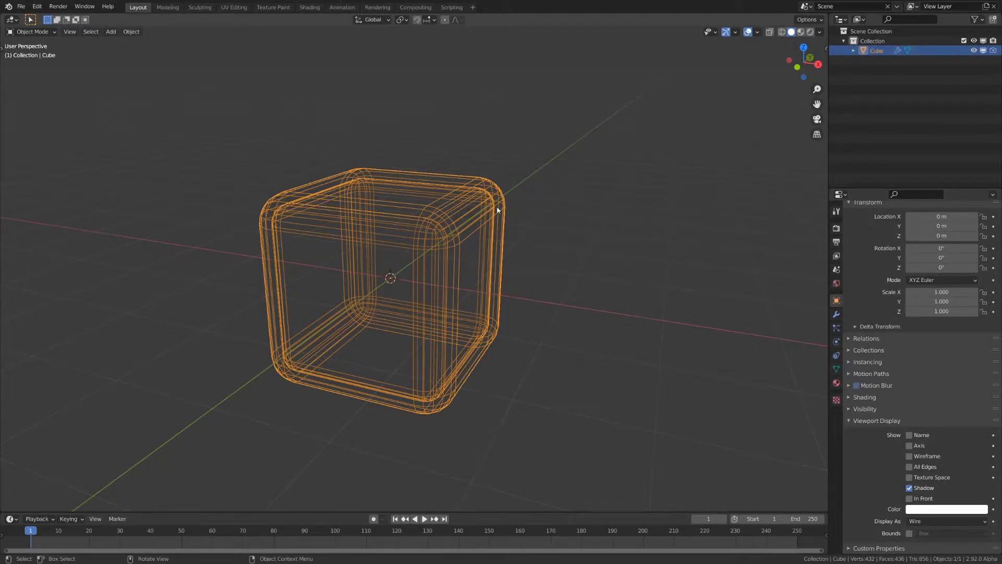
Rename the cube object as Collision.
double_click(877, 51)
text(Collision)
key(Return)
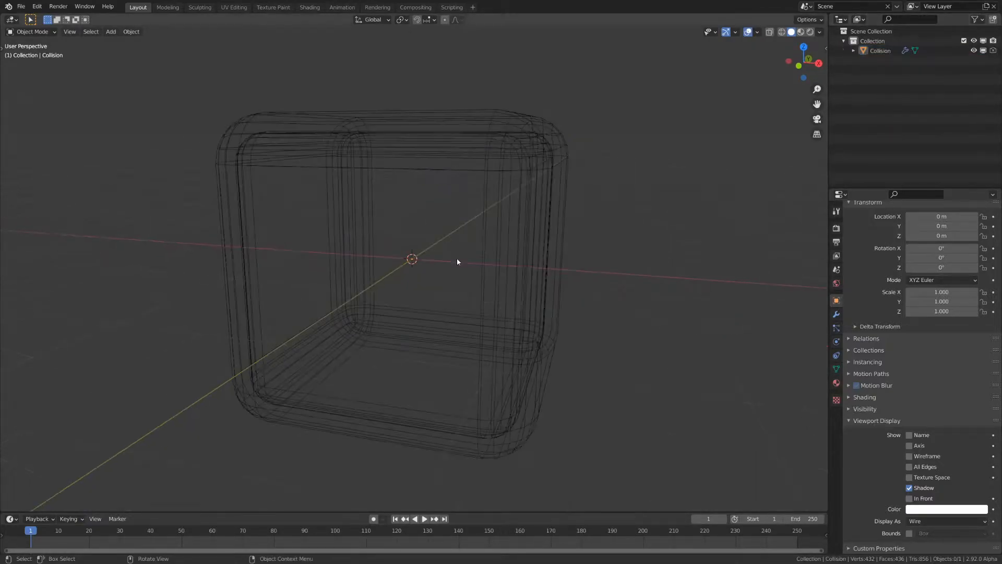
Add a UV sphere inside the collision box and examine the vertices around its pole in Edit Mode.
key(shift+a)
mouse_move(457, 260)
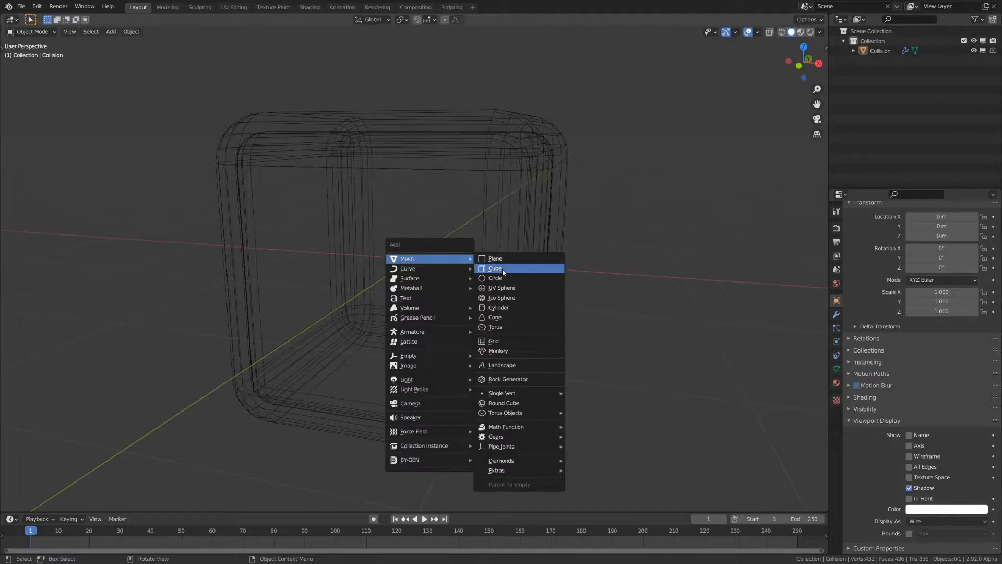
click(500, 288)
key(shift+a)
mouse_move(412, 282)
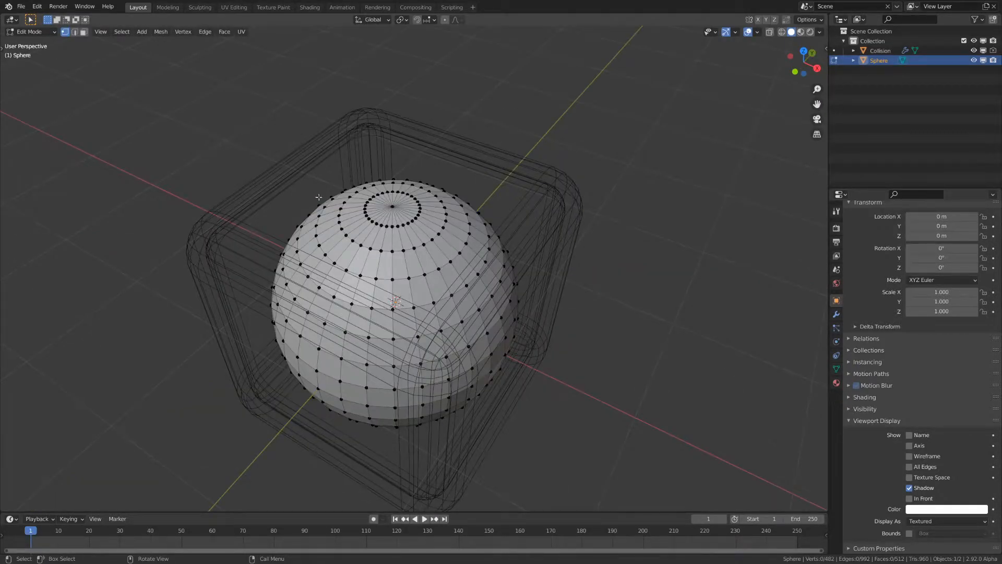
middle_drag(319, 197, 357, 249)
middle_drag(485, 248, 393, 282)
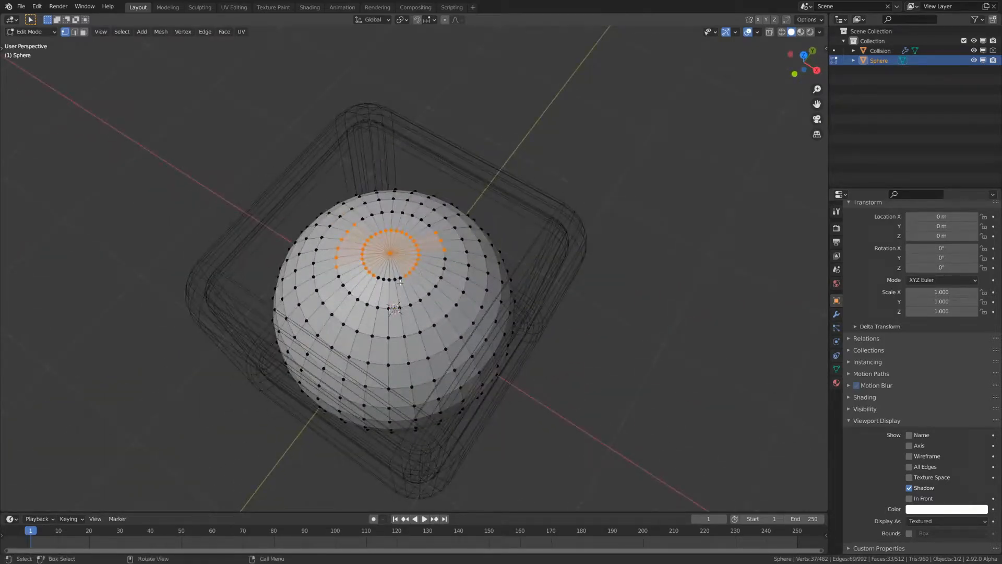
scroll(396, 261, up, 4)
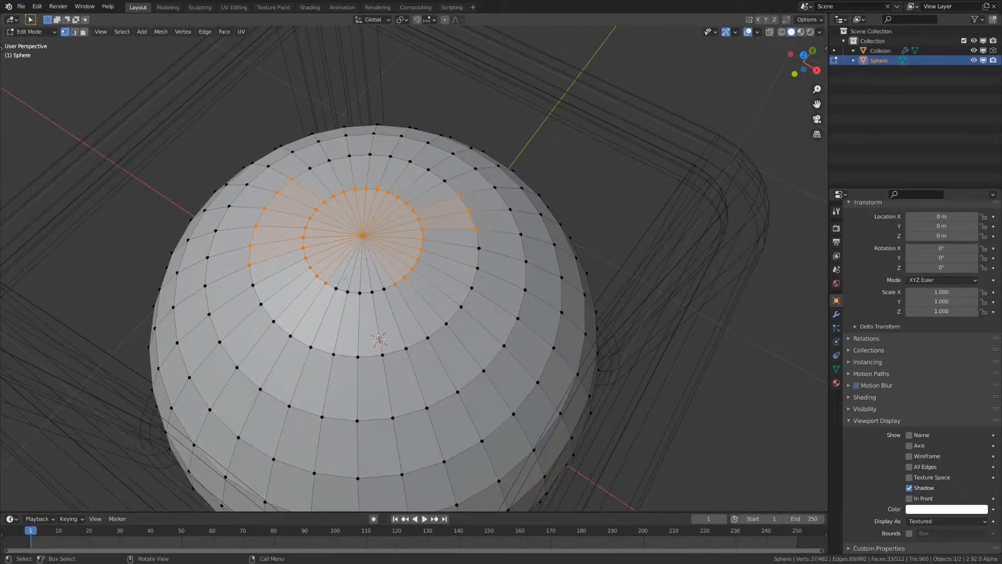
scroll(382, 257, down, 6)
Return to Object Mode and delete the UV sphere.
key(Tab)
key(x)
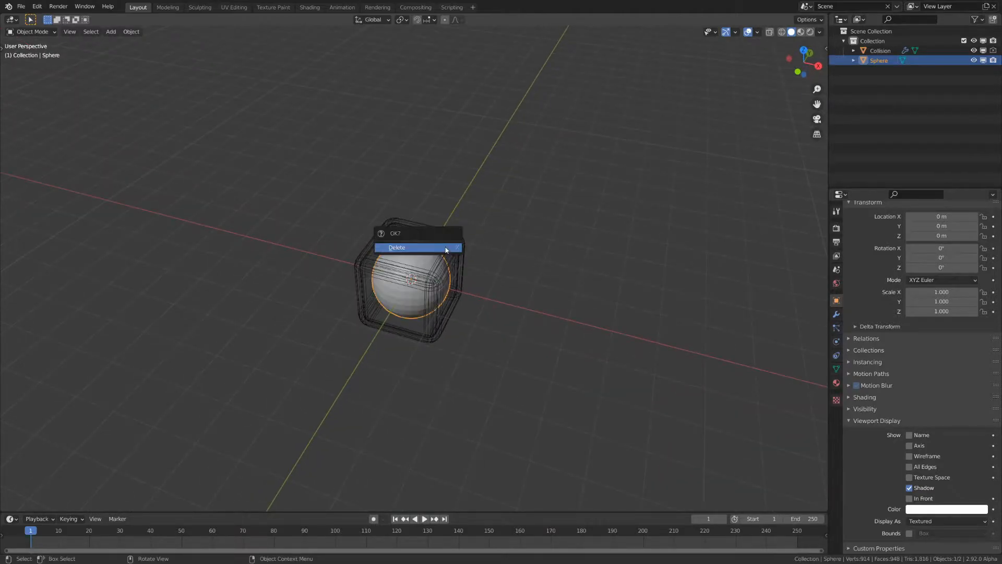
click(444, 246)
Add a mesh cube inside the collision box and give it a Subdivision Surface modifier with 4 levels.
key(shift+a)
mouse_move(444, 245)
click(488, 254)
scroll(470, 256, up, 6)
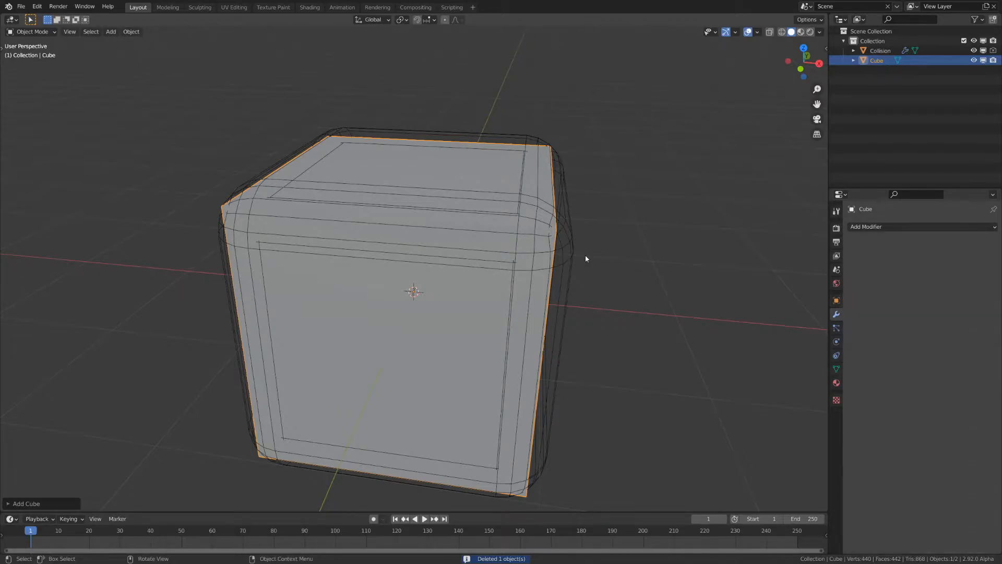
key(ctrl+4)
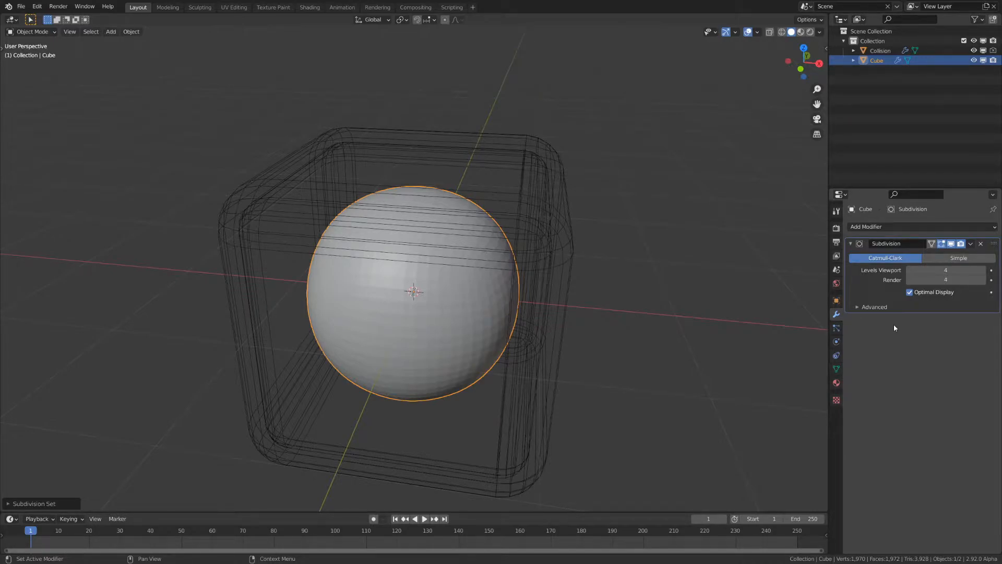
Add a Cast modifier with the Sphere shape to the subdivided cube and set its factor to 1.
middle_drag(470, 190, 567, 254)
key(KP_1)
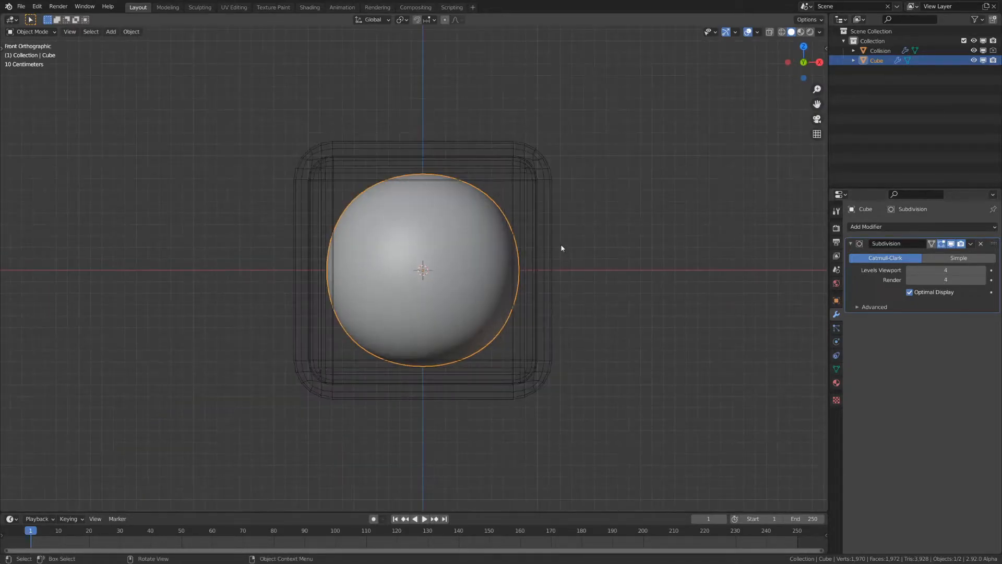
shift+middle_drag(424, 119, 393, 140)
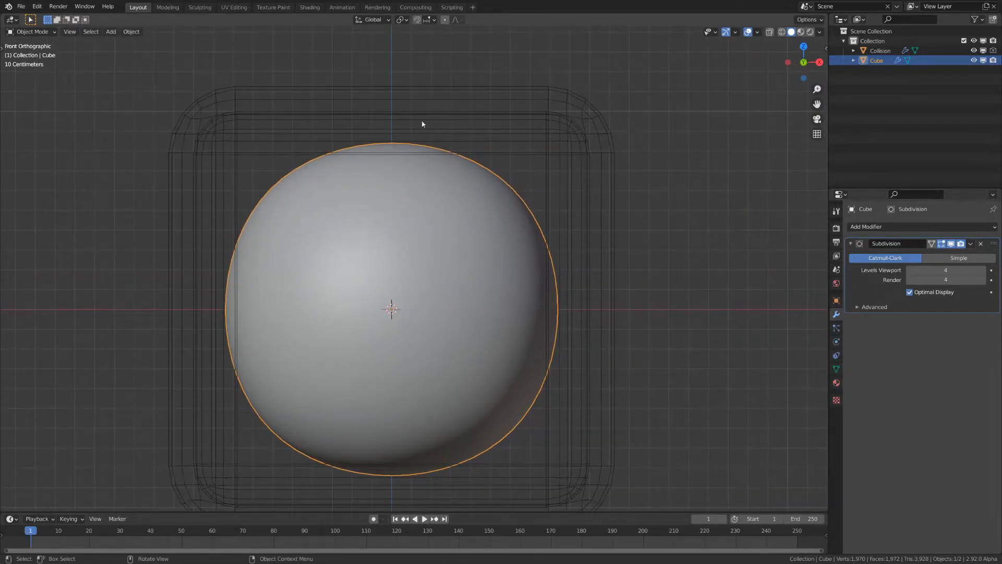
mouse_move(389, 80)
mouse_down()
mouse_move(537, 71)
mouse_move(579, 171)
mouse_move(583, 276)
mouse_up()
click(883, 226)
click(881, 265)
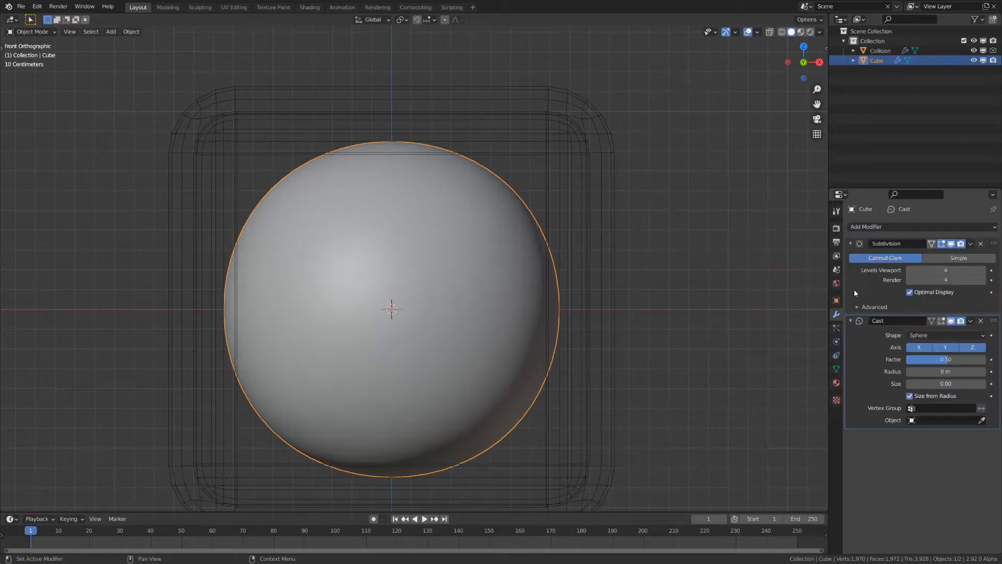
click(944, 362)
text(1)
key(Return)
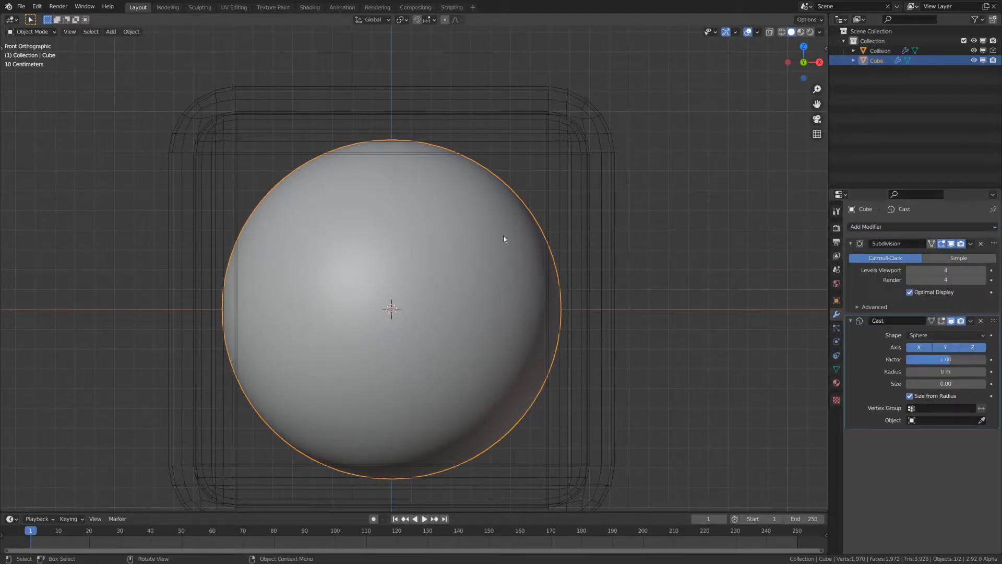
Examine the rounded cube's topology in wireframe shading, toggling Optimal Display on the Subdivision modifier.
middle_drag(437, 233, 575, 268)
key(shift+z)
click(911, 292)
middle_drag(600, 303, 491, 239)
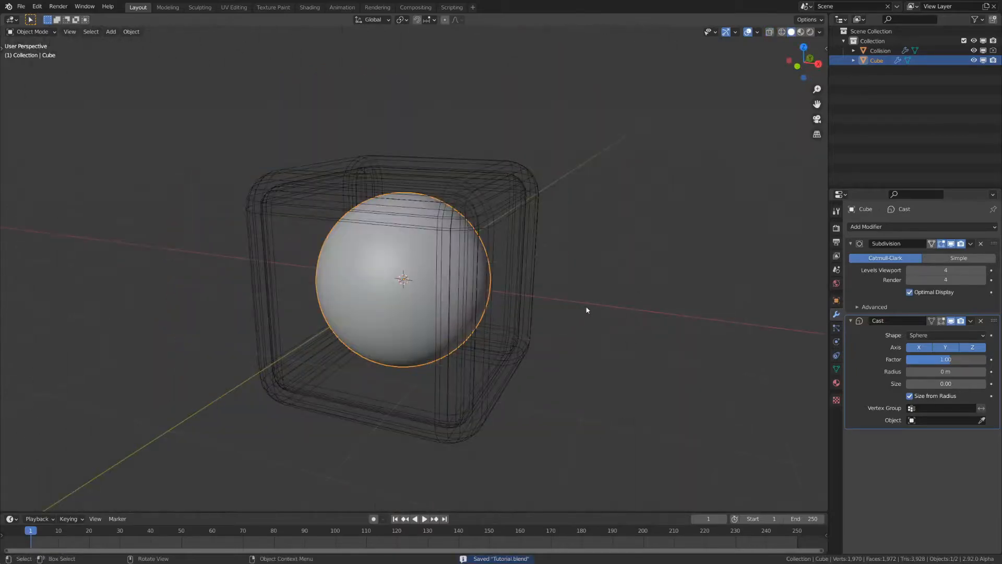
Scale the inner sphere's mesh down in Edit Mode by a factor of about 0.35.
mouse_move(585, 308)
middle_down()
mouse_move(625, 277)
mouse_move(608, 293)
middle_up()
scroll(625, 277, up, 3)
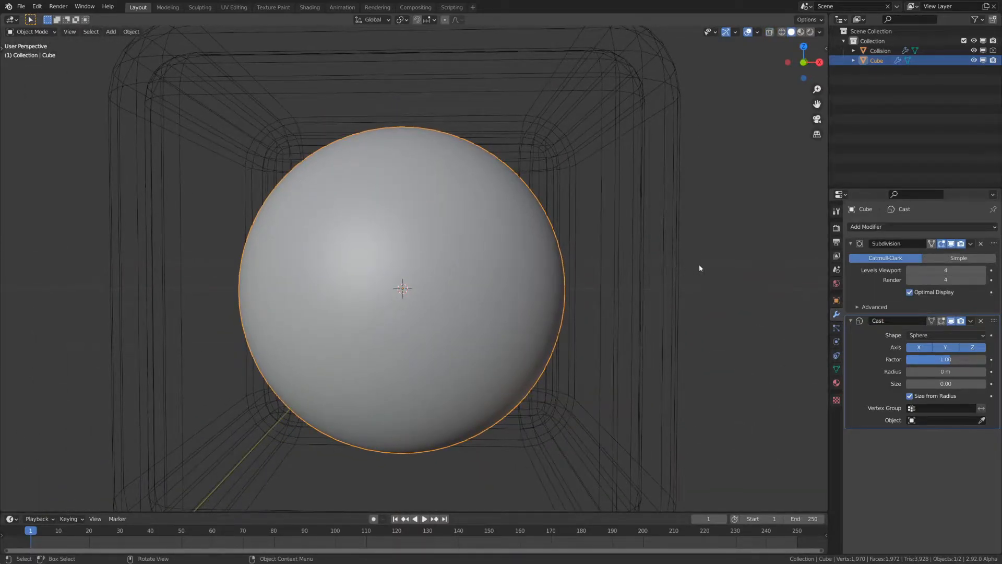
key(Tab)
key(s)
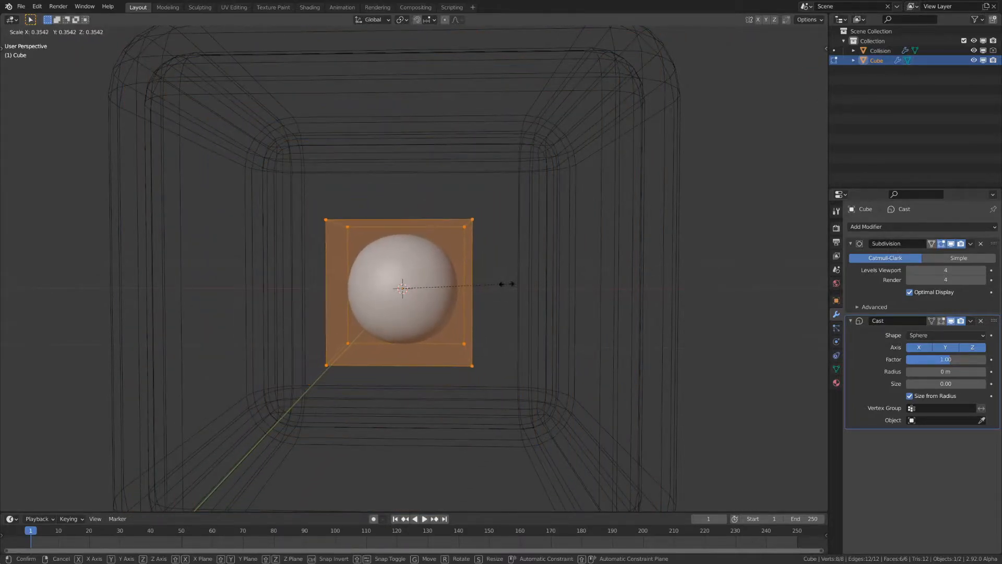
click(507, 284)
key(Tab)
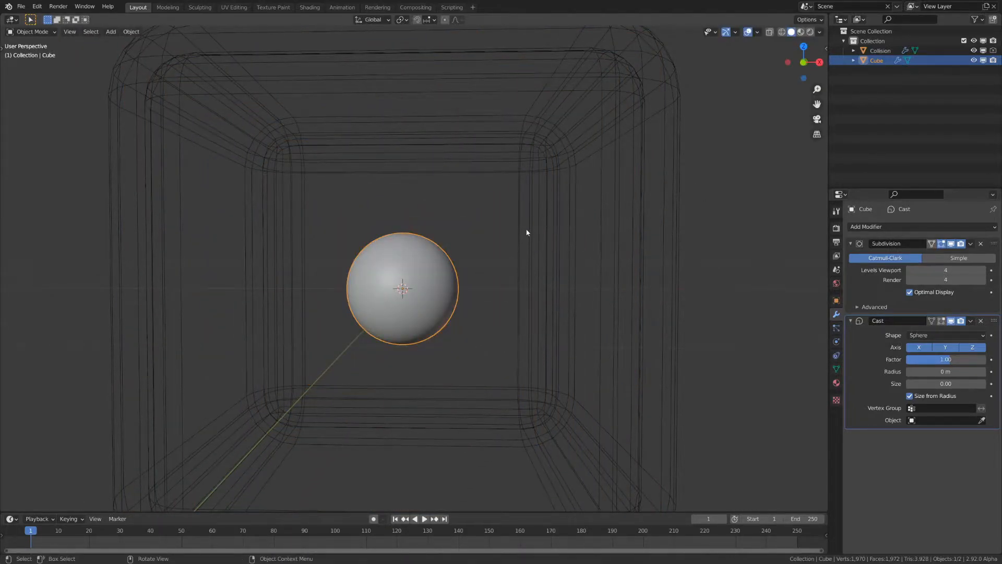
Show the object's transform values, scale the sphere up by about 1.99 in Object Mode, and apply its scale.
key(n)
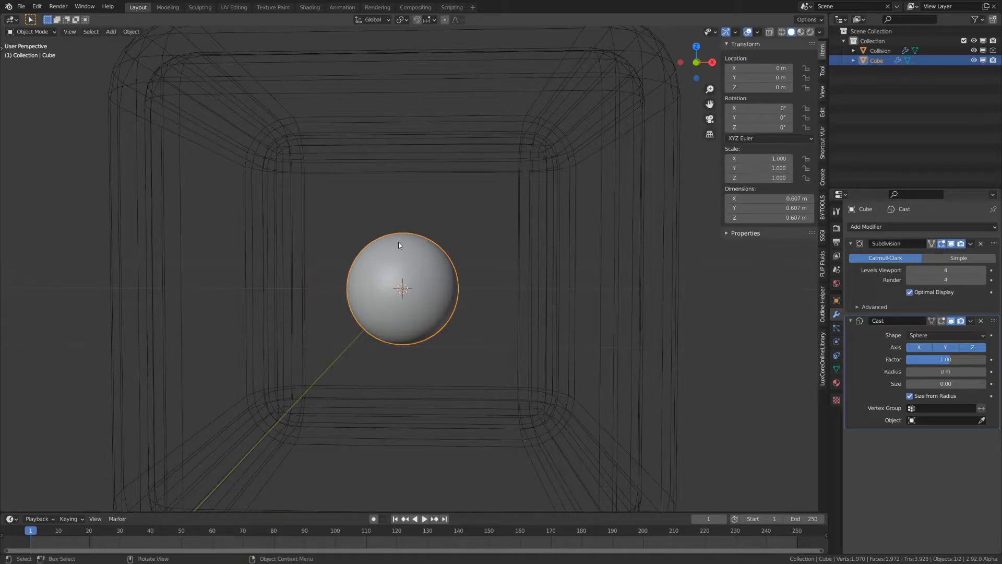
key(s)
click(650, 293)
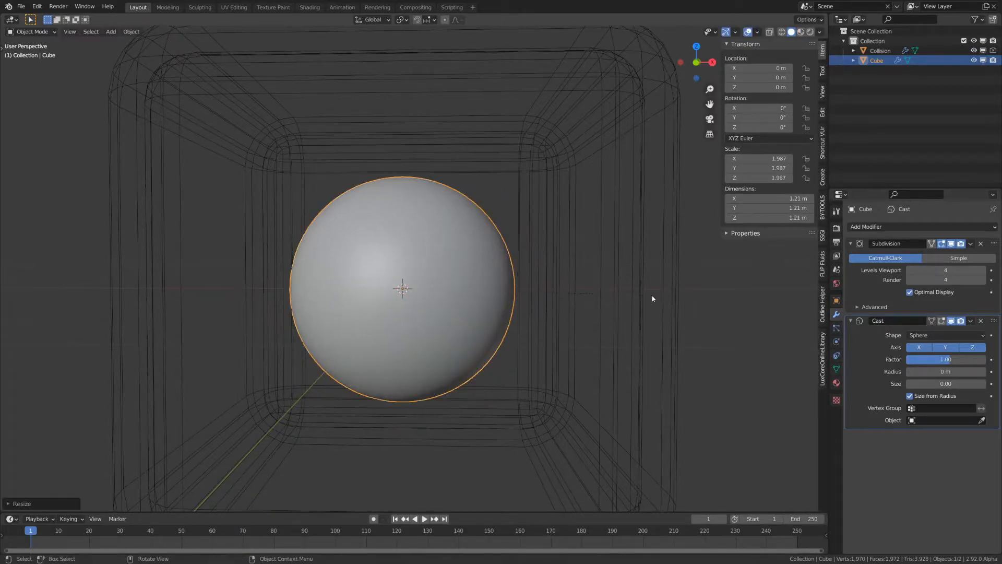
key(ctrl+a)
click(510, 279)
Scale the sphere's mesh down in Edit Mode to about 0.5 m across and clear the object's location.
key(Tab)
key(s)
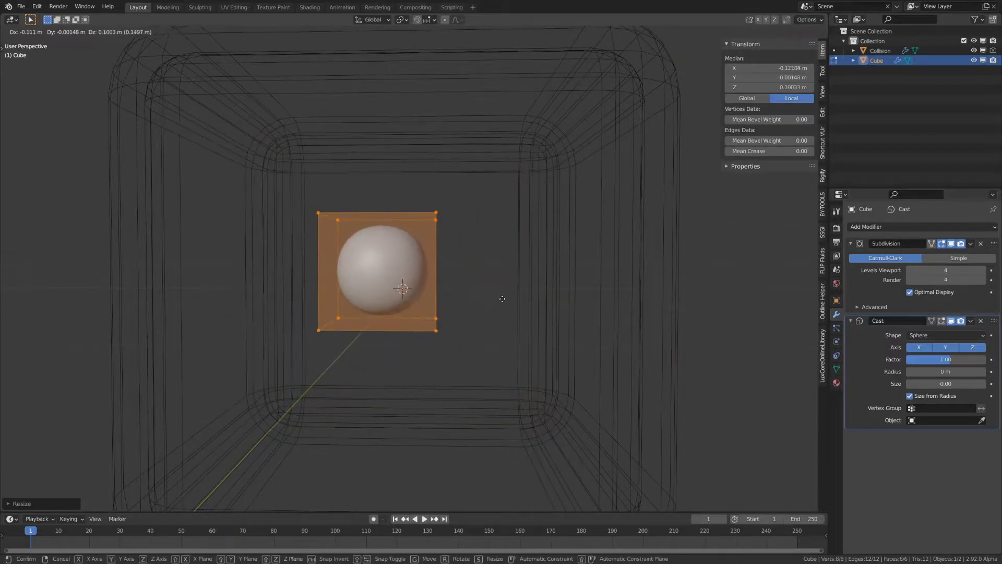
click(521, 306)
key(Tab)
key(alt+g)
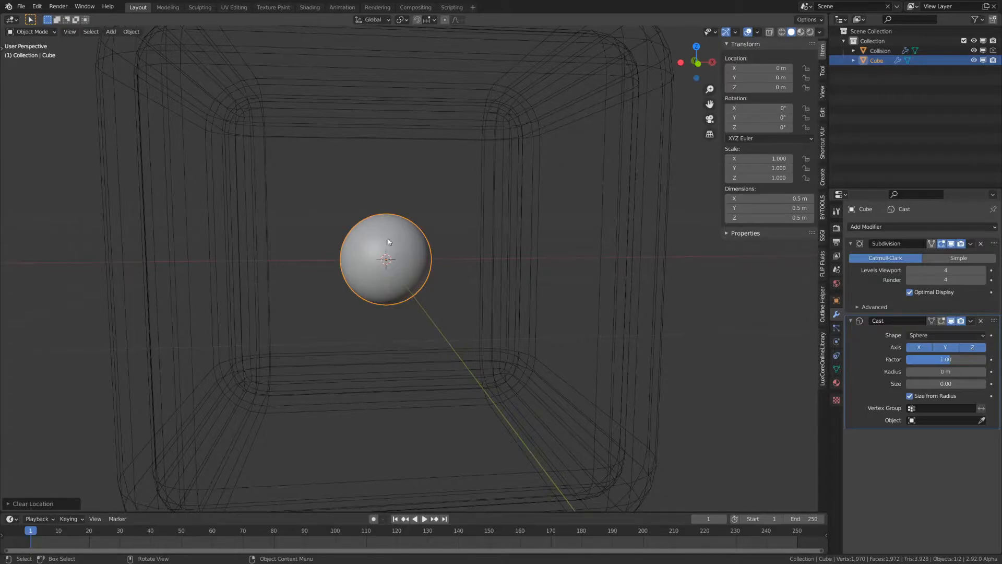
Enable Collision physics on the rounded wireframe box with its default settings and save the file.
key(n)
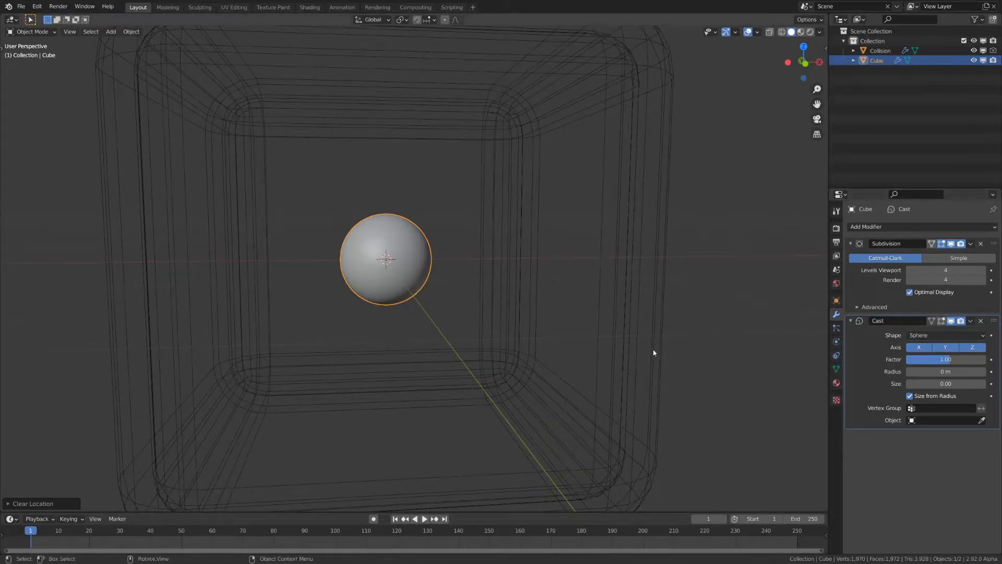
click(616, 268)
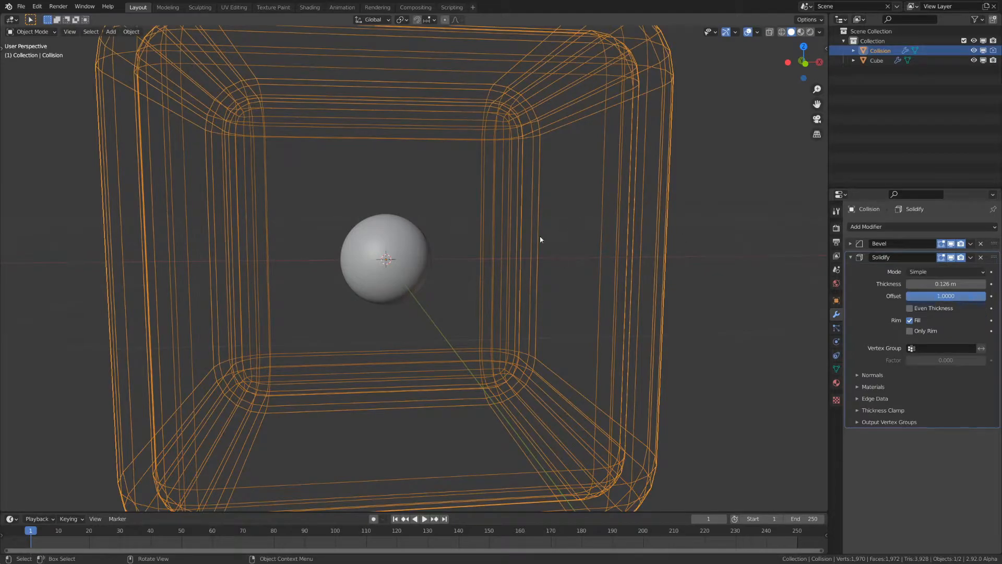
click(837, 342)
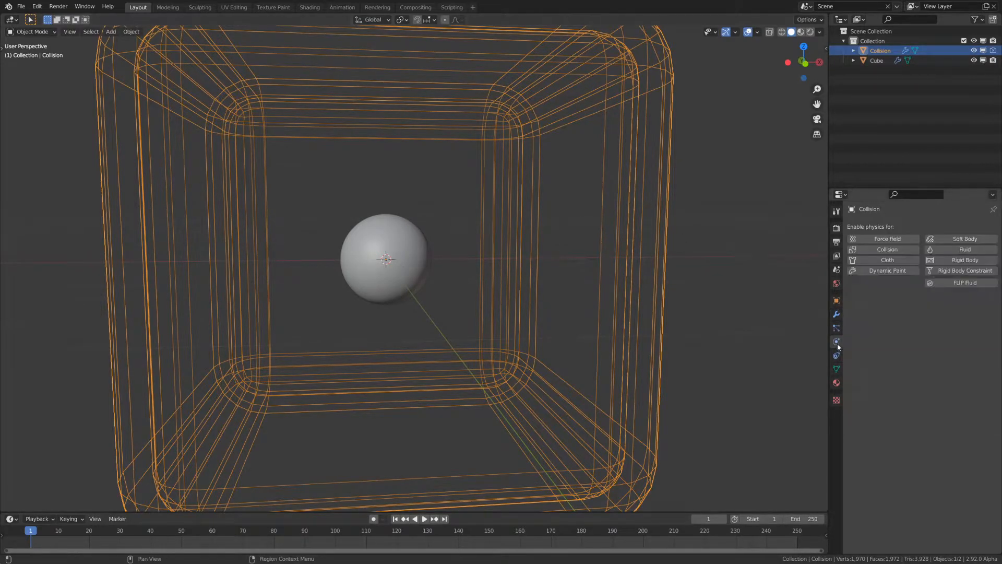
click(888, 249)
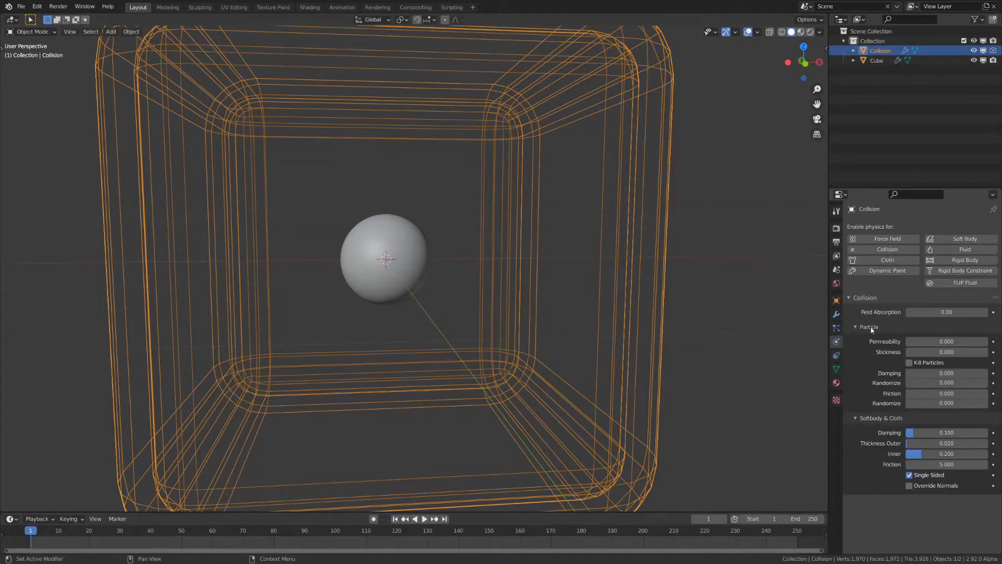
drag(870, 327, 869, 364)
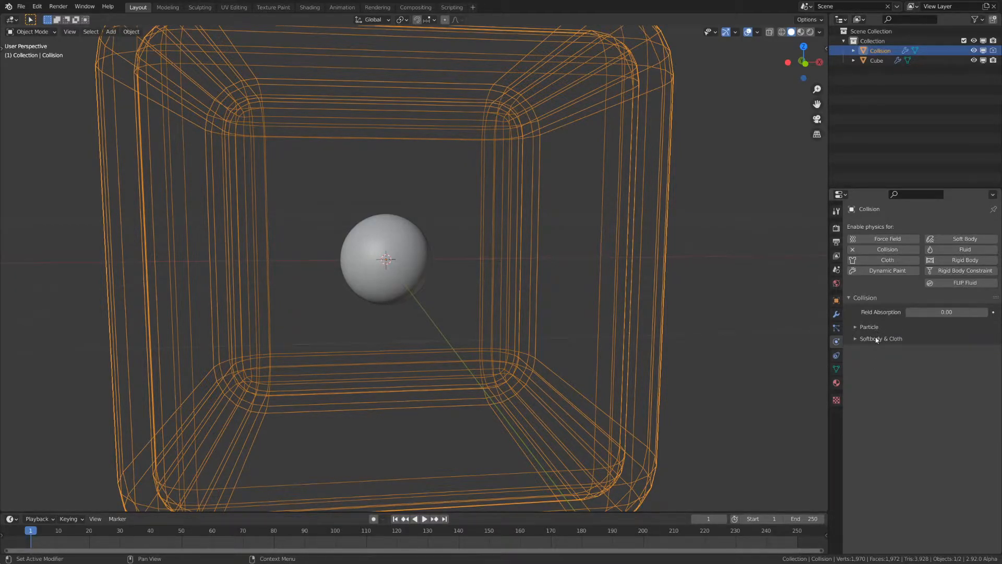
click(877, 340)
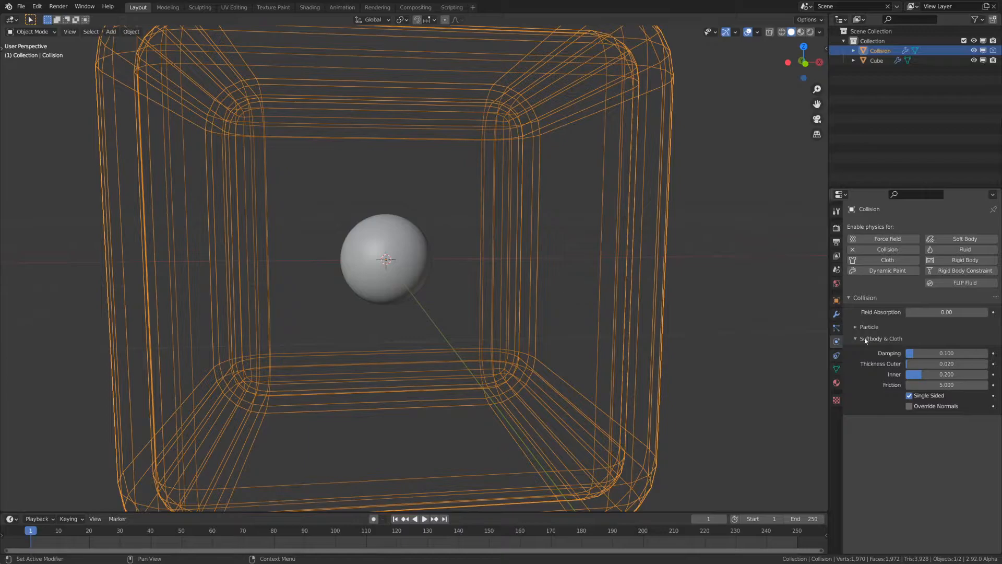
click(894, 339)
key(ctrl+s)
Enable Cloth physics on the inner sphere and set its tension, compression, shear and bending stiffness to 0.1.
click(391, 268)
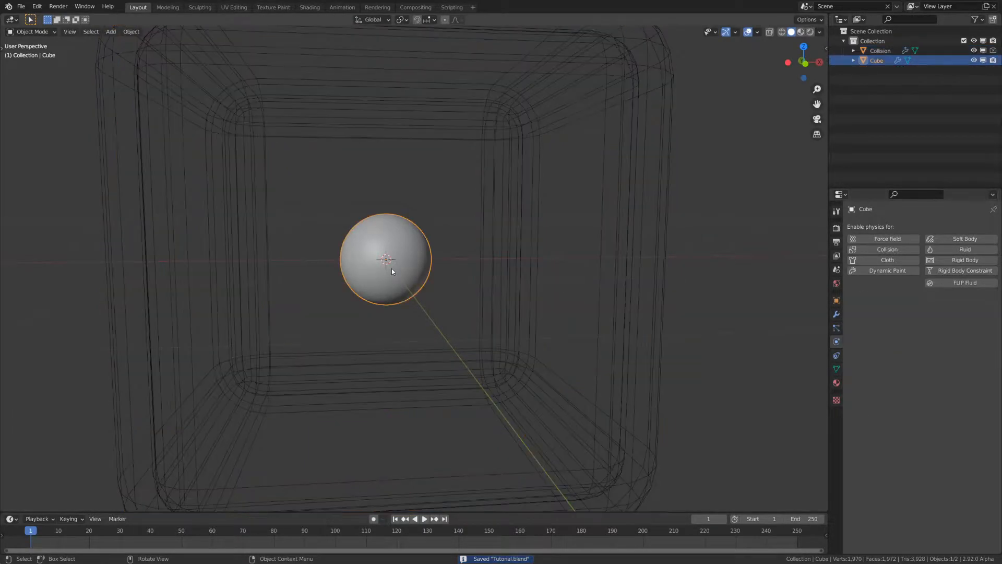
click(888, 260)
scroll(900, 322, down, 1)
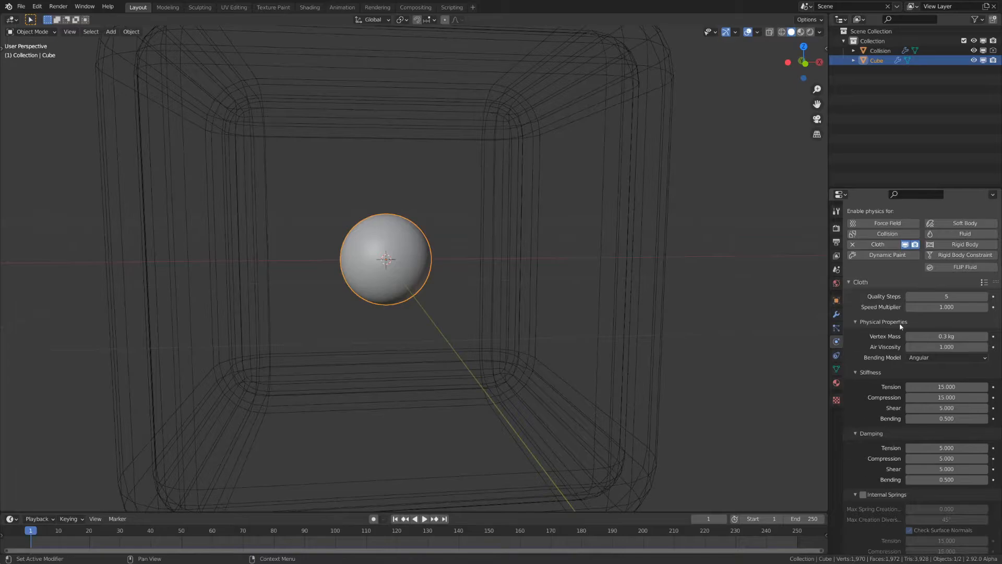
drag(945, 419, 945, 389)
text(0.1)
key(Return)
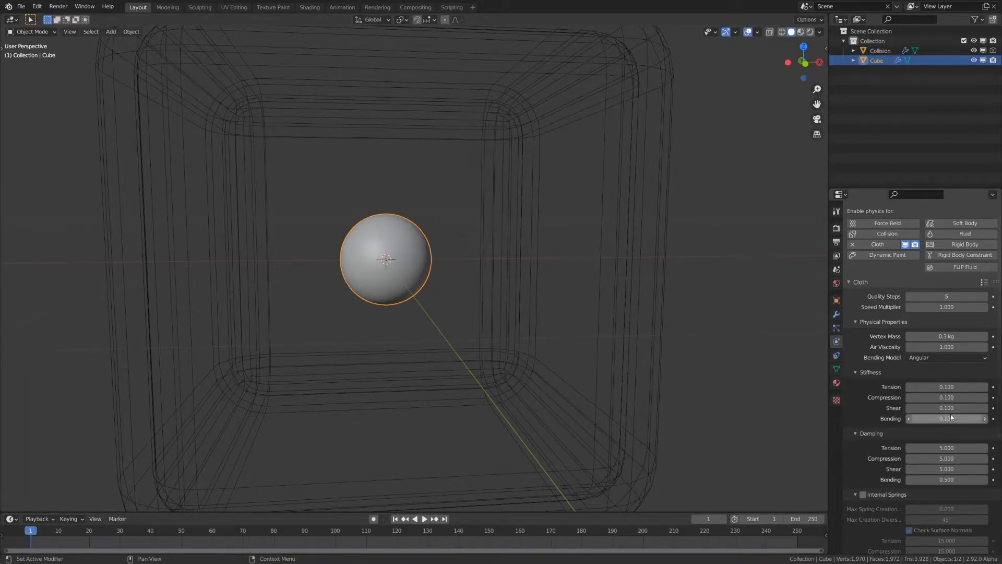
Enable Pressure in the sphere's cloth settings.
scroll(903, 384, down, 2)
scroll(904, 384, down, 4)
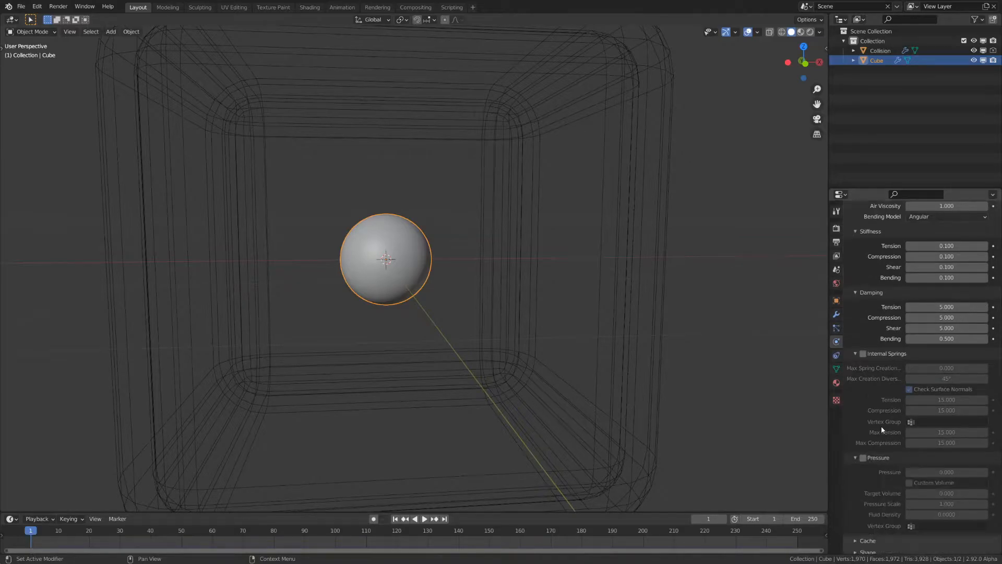
click(872, 460)
scroll(871, 459, down, 2)
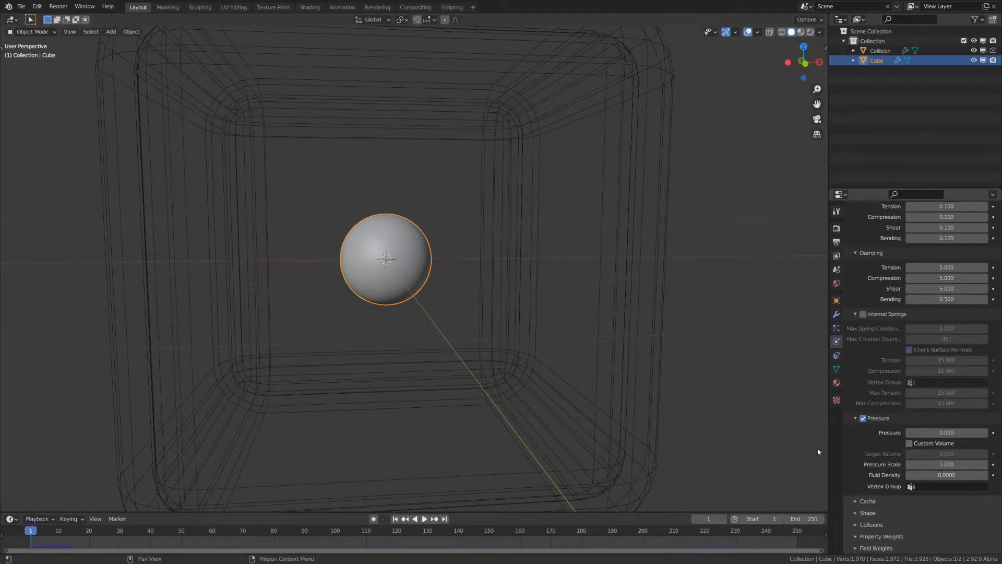
Play the cloth simulation to check how the sphere behaves inside the box, and stop it.
scroll(699, 399, down, 5)
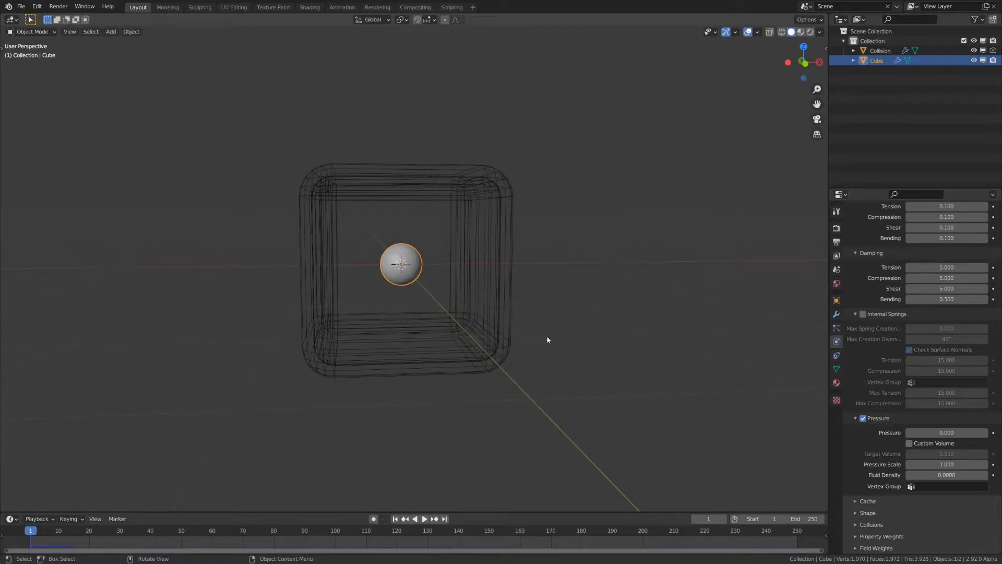
key(space)
scroll(548, 340, up, 2)
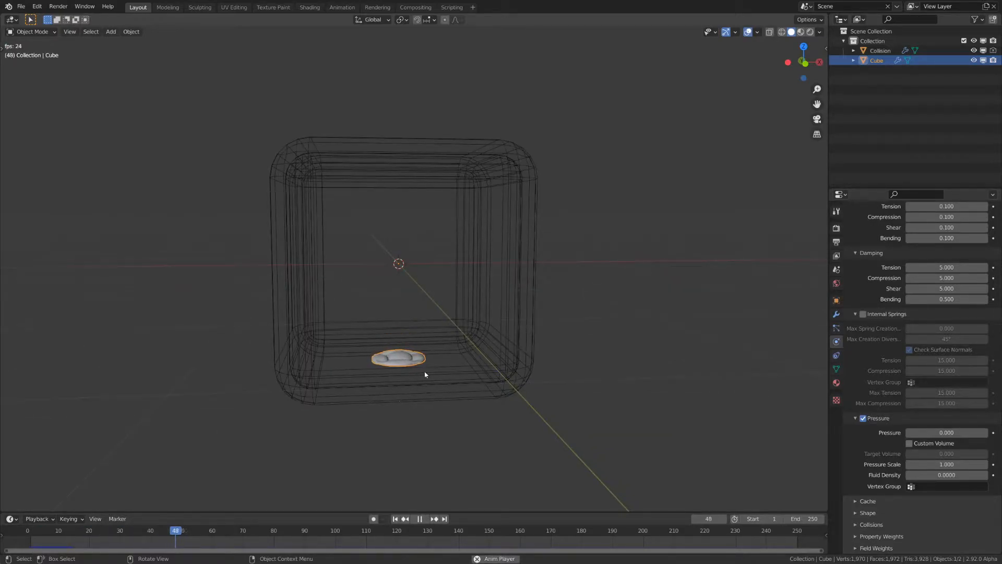
key(space)
middle_drag(438, 367, 417, 374)
Set the Gravity field weight of the sphere's cloth to 0 and return to the first frame.
click(885, 548)
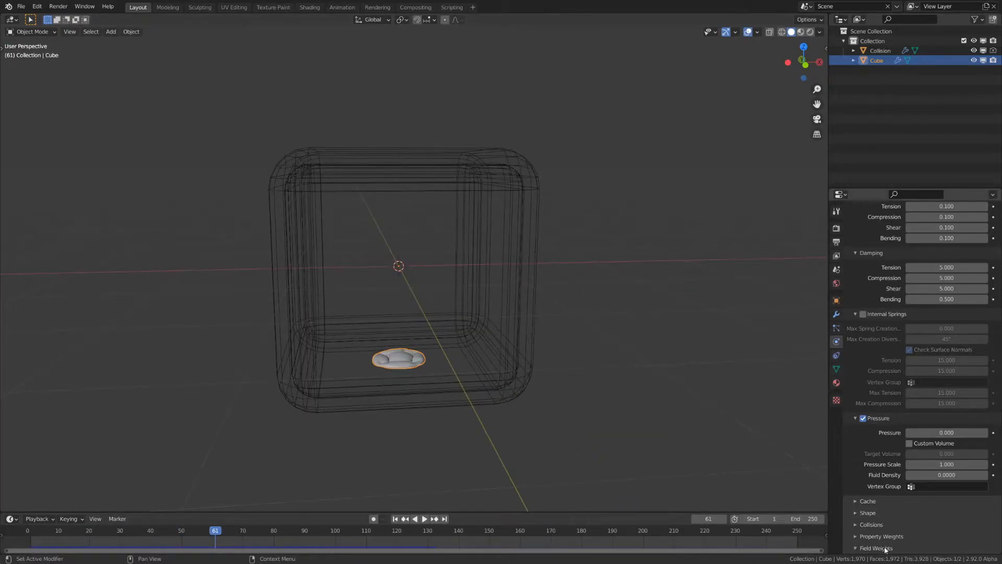
click(887, 547)
scroll(919, 470, down, 8)
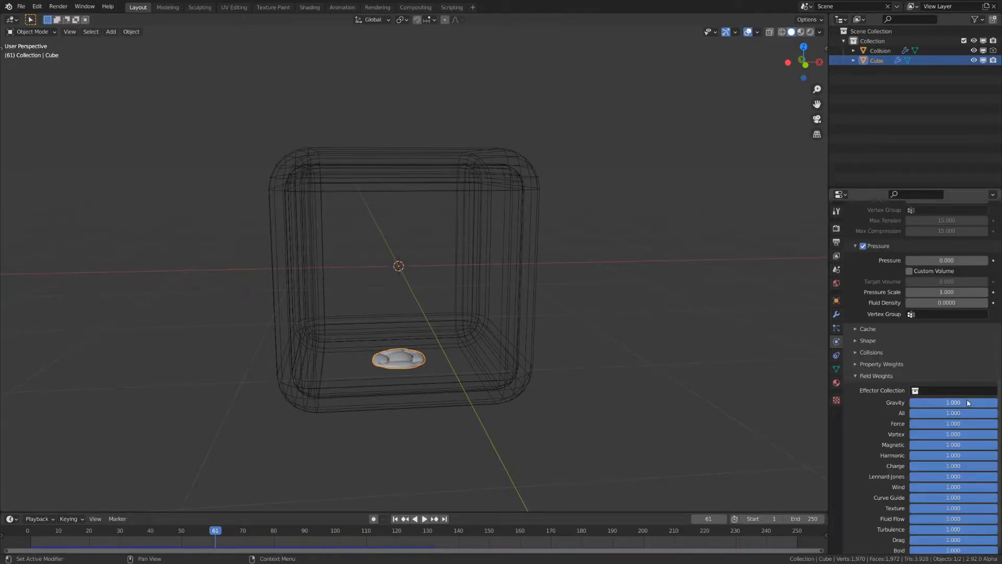
drag(969, 402, 909, 405)
key(shift+Left)
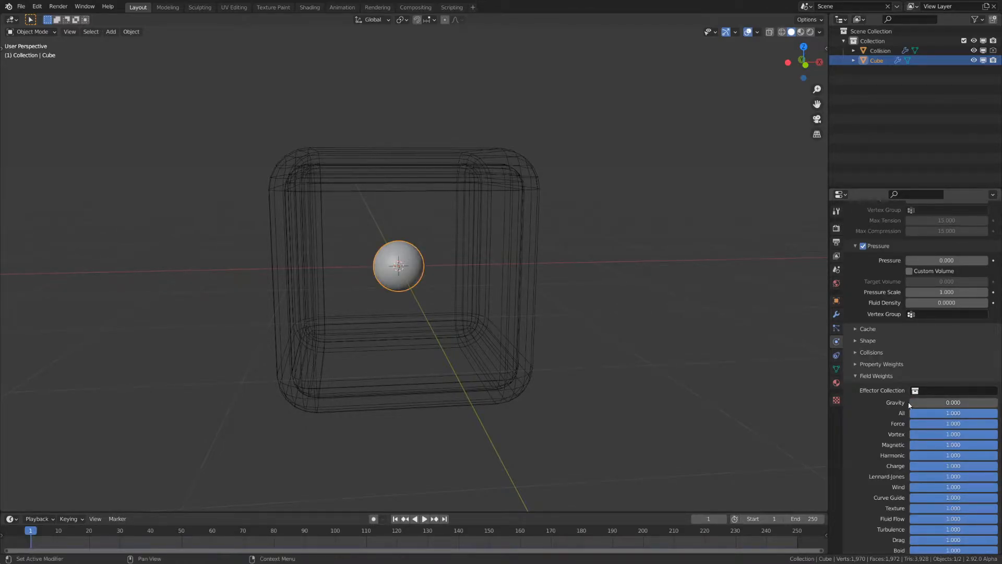
Raise the cloth Pressure to 32.6 while the simulation plays, inspect the inflating sphere against the box, and stop playback.
key(space)
scroll(977, 296, up, 3)
mouse_move(961, 339)
mouse_down()
mouse_move(985, 339)
mouse_move(935, 339)
mouse_move(968, 338)
mouse_move(937, 339)
mouse_move(945, 339)
mouse_up()
scroll(618, 334, up, 4)
scroll(555, 346, down, 5)
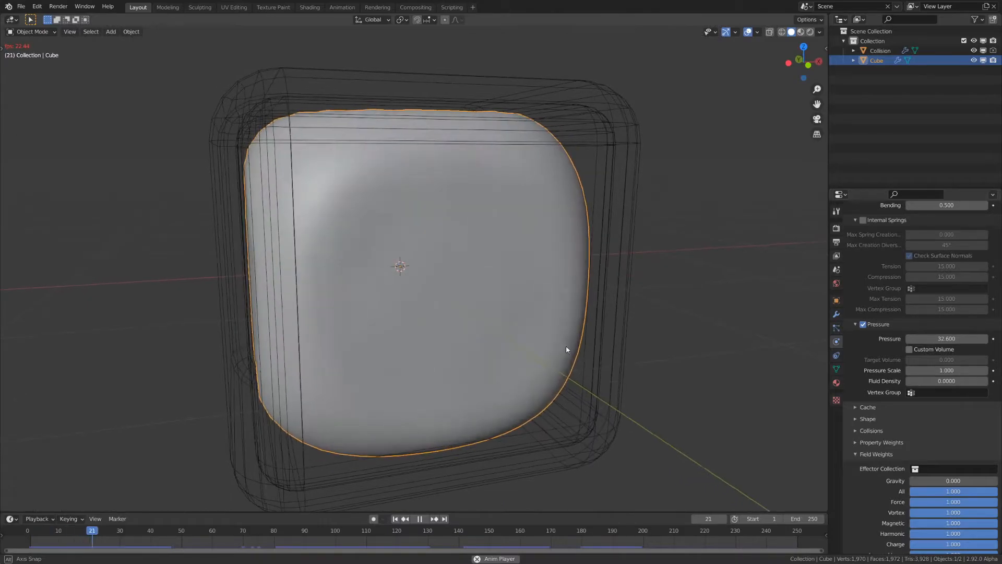
middle_drag(597, 349, 570, 335)
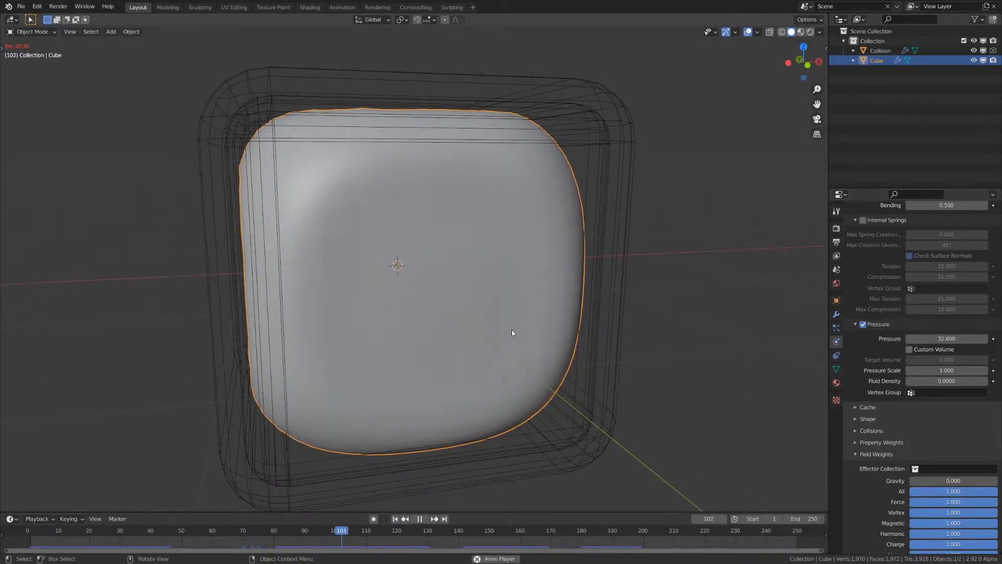
key(space)
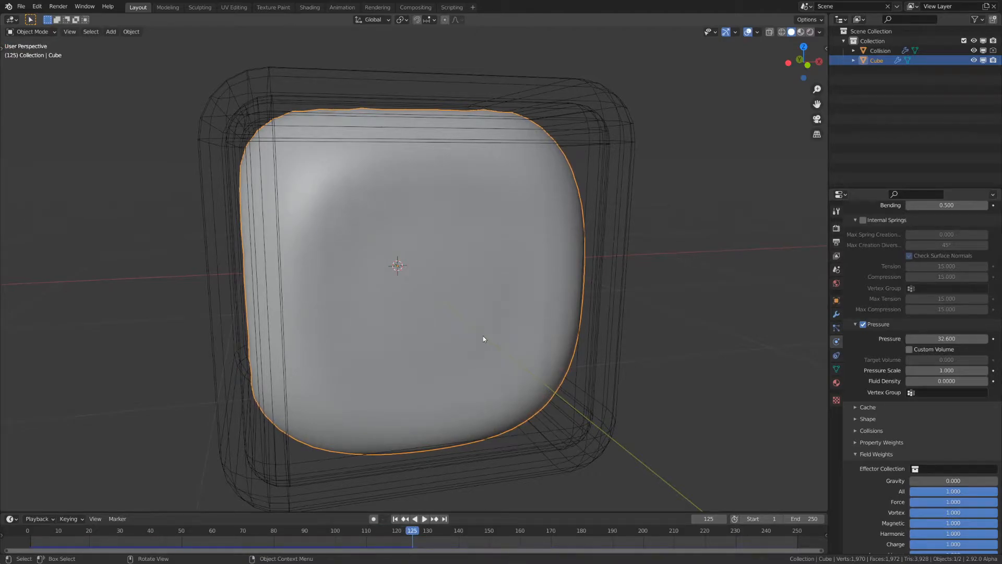
middle_drag(217, 155, 318, 135)
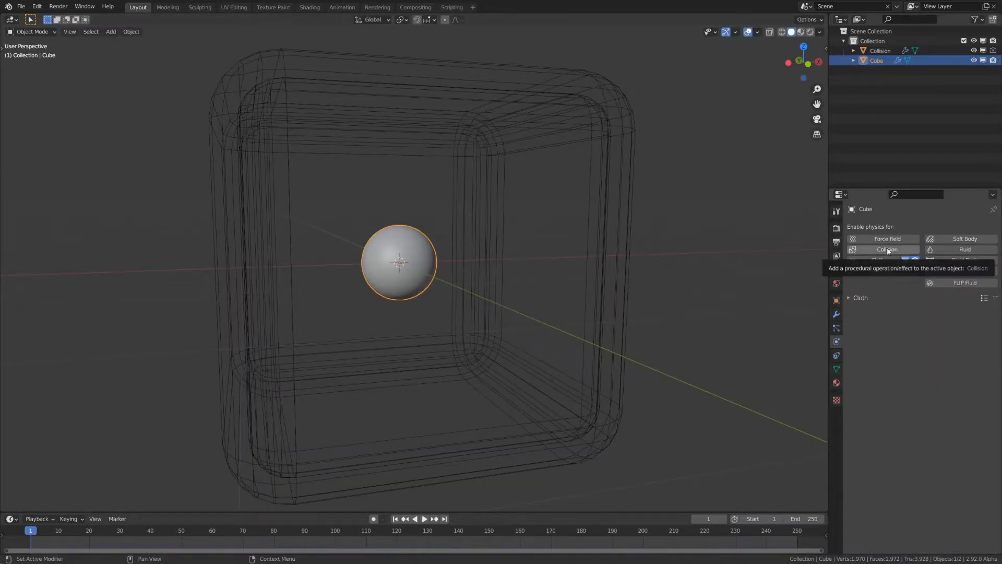
Enable Collision physics on the sphere as well and rename the object "Ball".
click(889, 251)
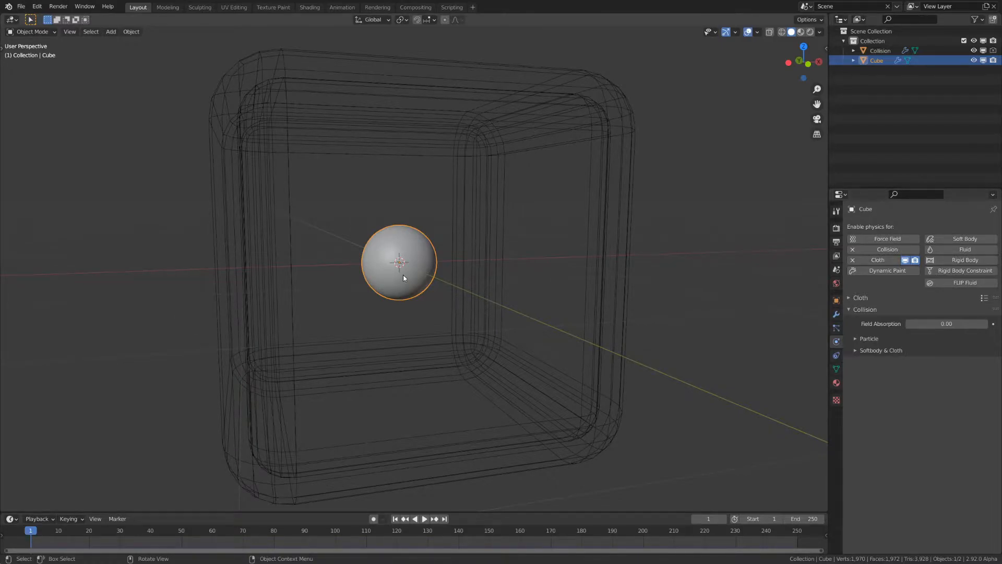
double_click(878, 62)
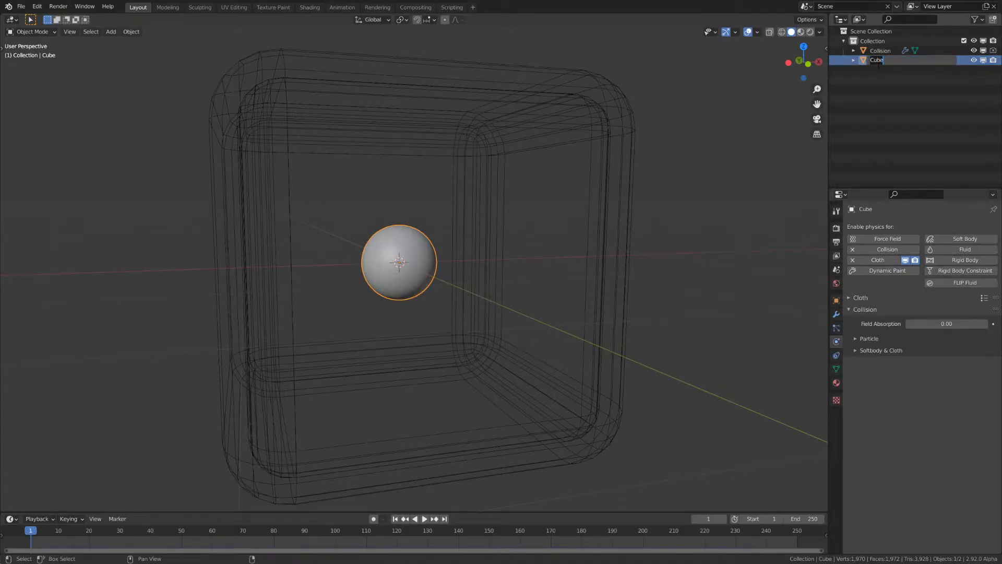
text(Ball)
key(Return)
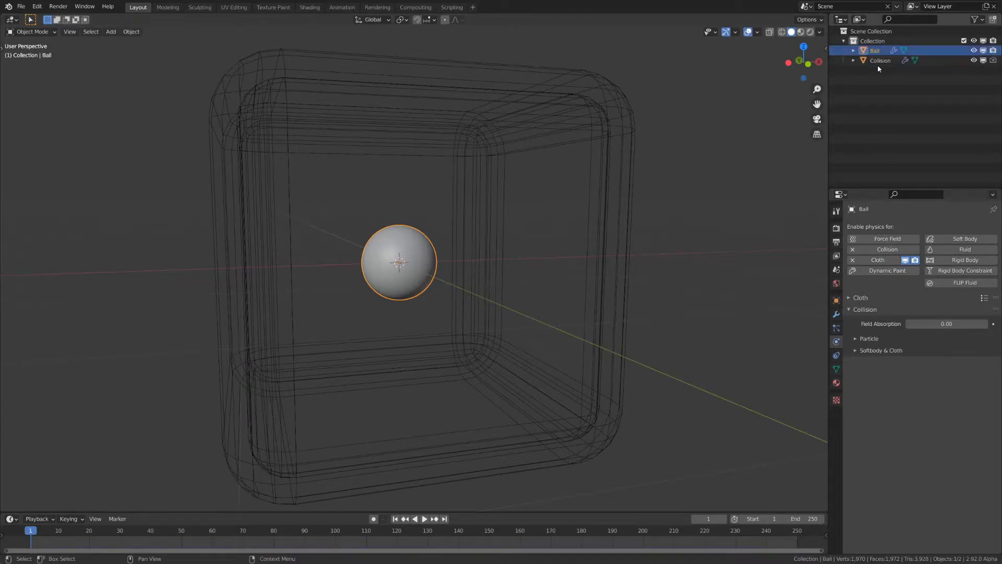
Move the ball into a new collection named "Balls".
key(m)
click(878, 69)
text(Balls)
key(Return)
Duplicate the ball six times, spreading the copies at different heights and depths inside the collision box.
middle_drag(508, 303, 543, 315)
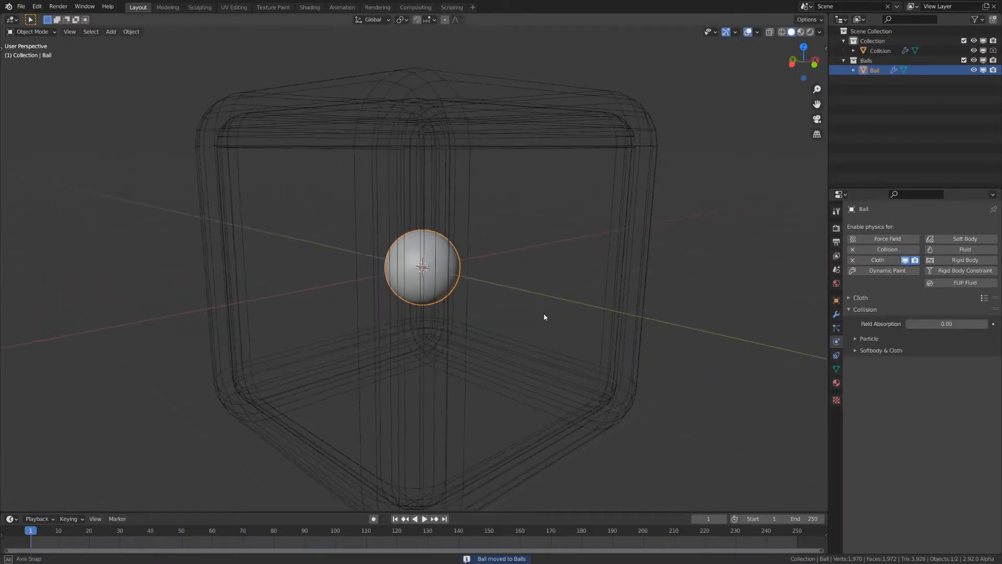
middle_drag(540, 380, 604, 359)
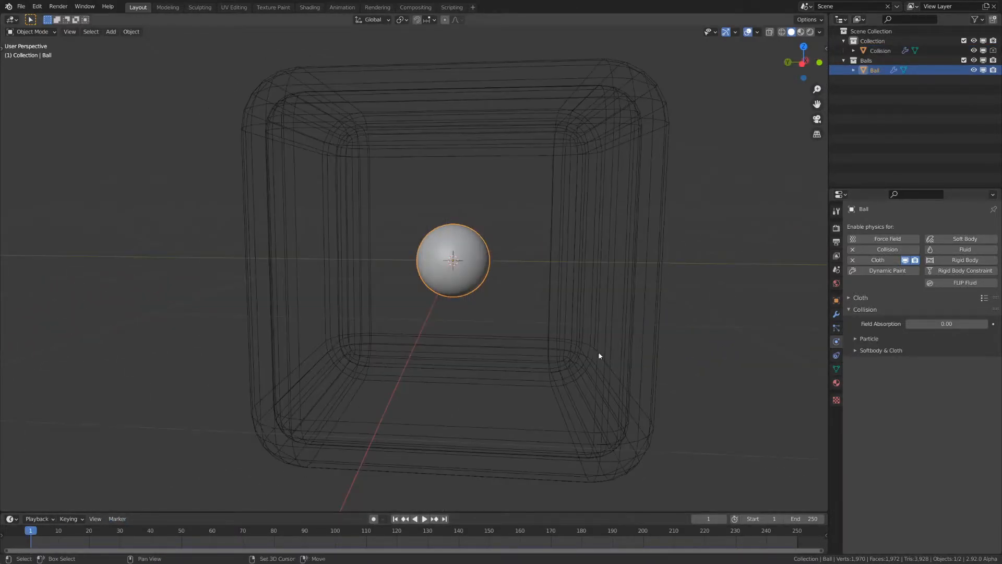
key(shift+d)
click(519, 286)
key(shift+d)
click(695, 293)
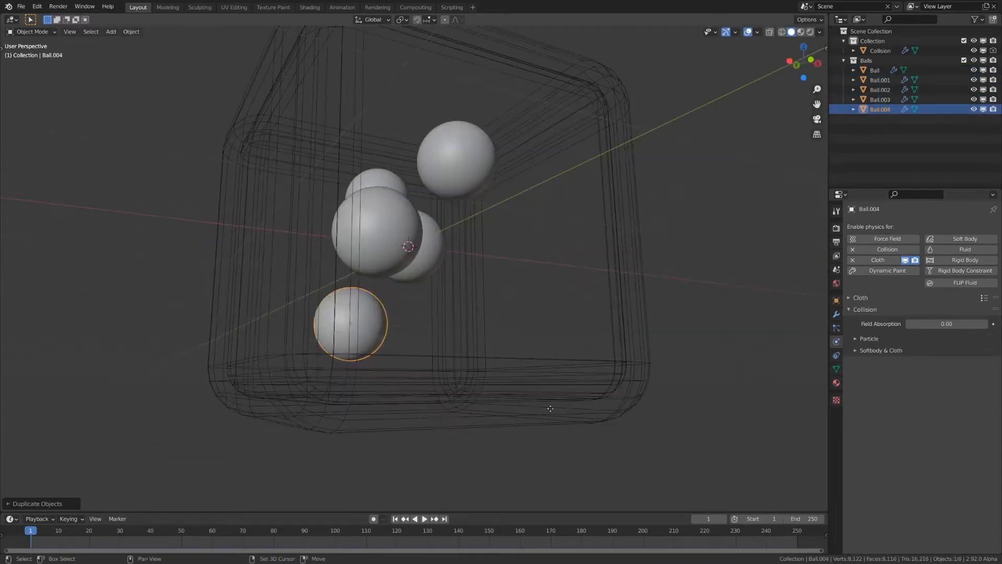
key(shift+d)
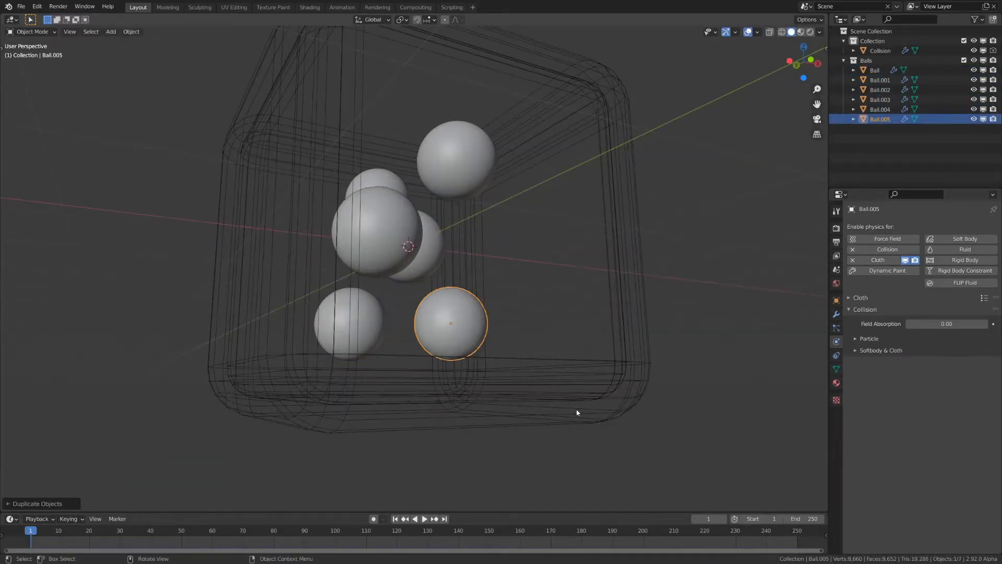
click(579, 412)
middle_drag(579, 412, 513, 438)
key(shift+d)
click(392, 251)
middle_drag(392, 251, 438, 237)
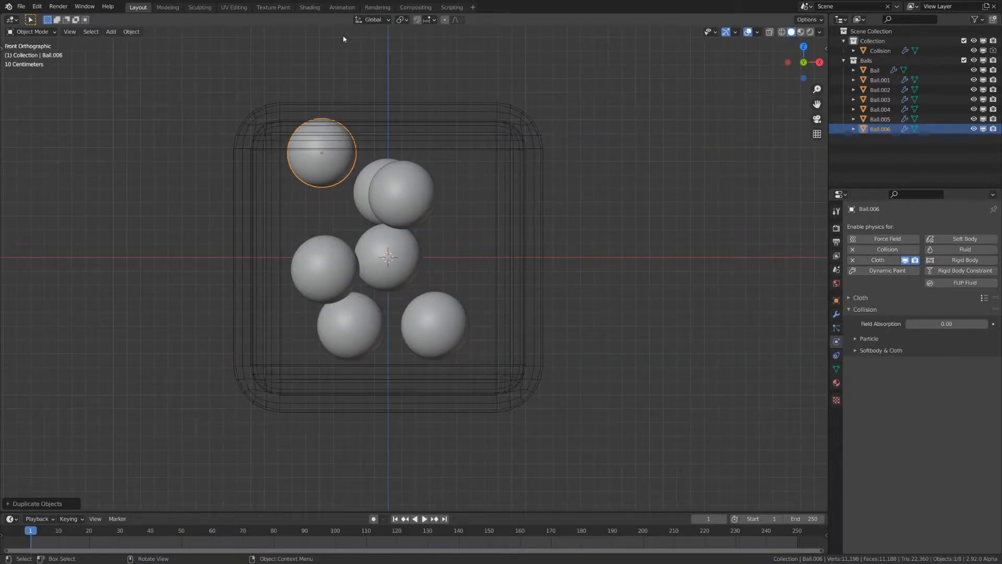
Add three more ball duplicates in the free spaces between the existing balls inside the box.
scroll(365, 73, up, 6)
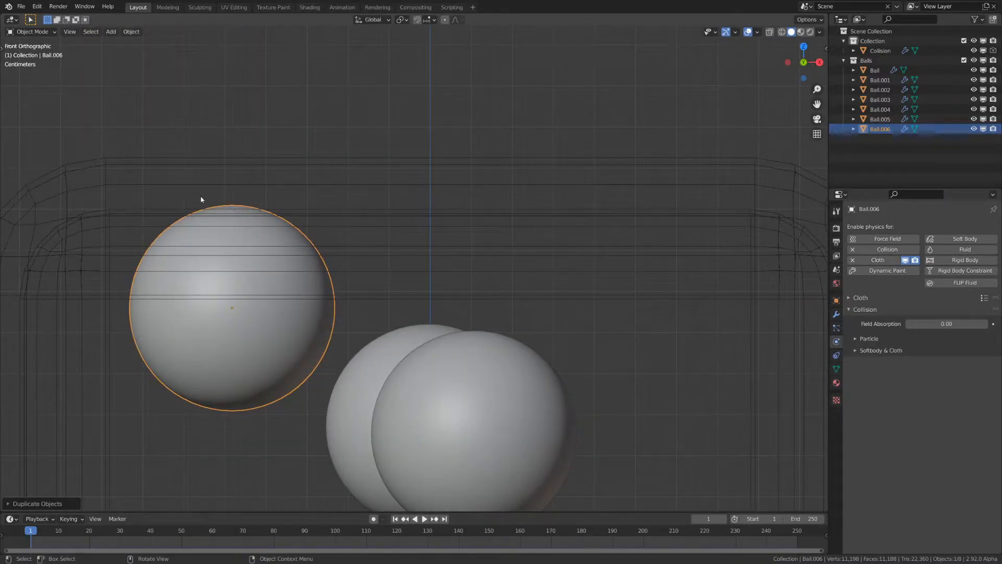
scroll(228, 235, down, 7)
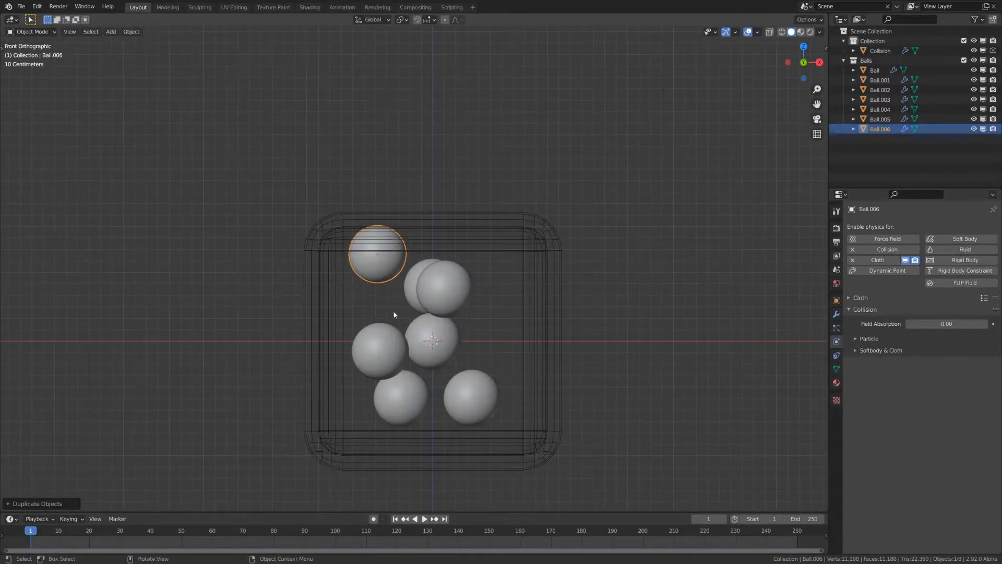
scroll(392, 311, up, 3)
middle_drag(625, 279, 522, 238)
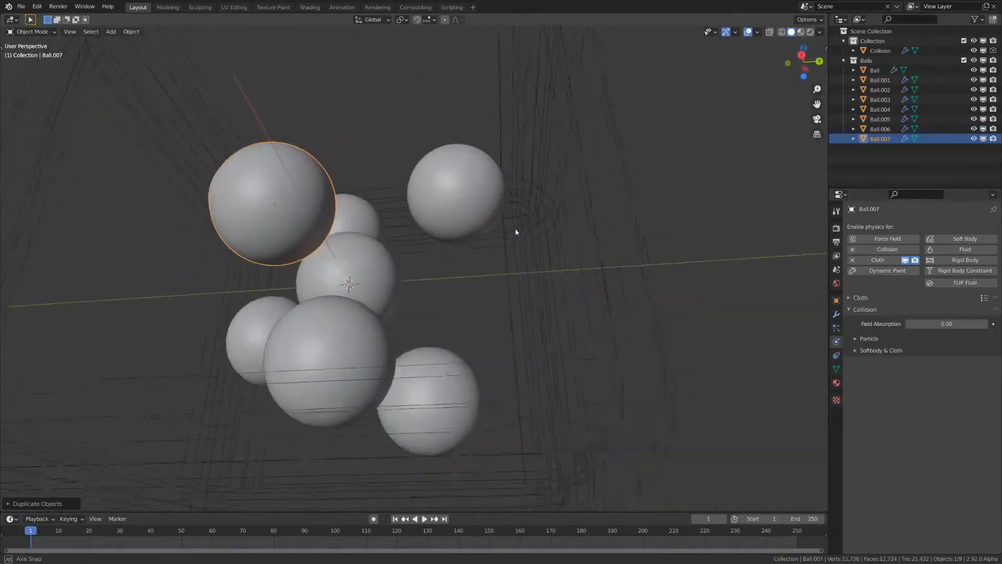
key(shift+d)
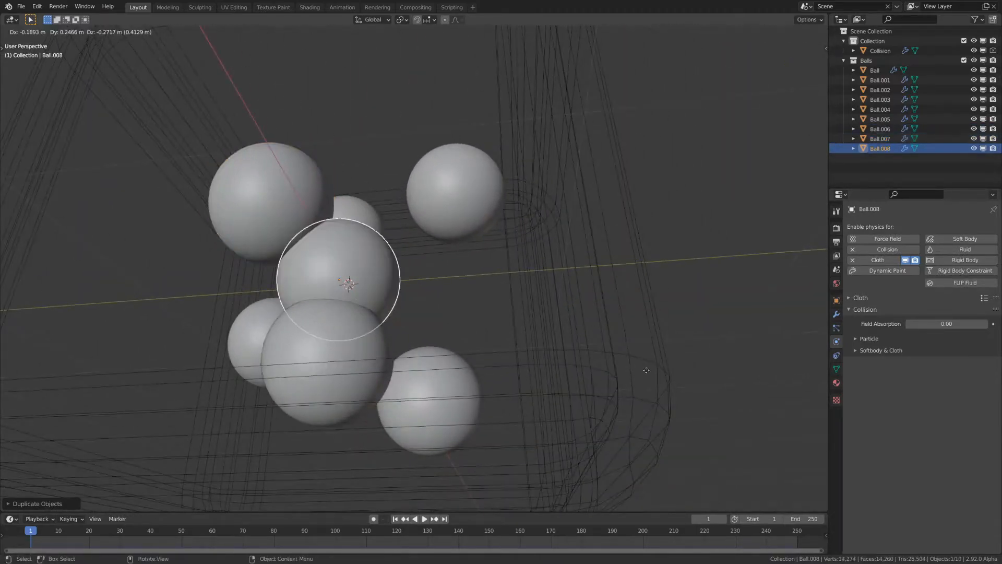
click(700, 390)
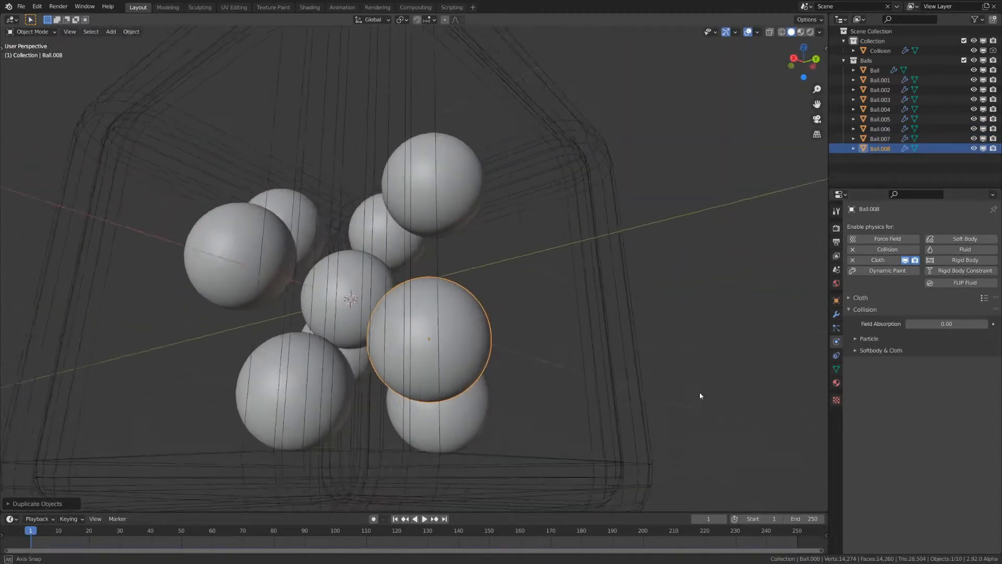
key(shift+d)
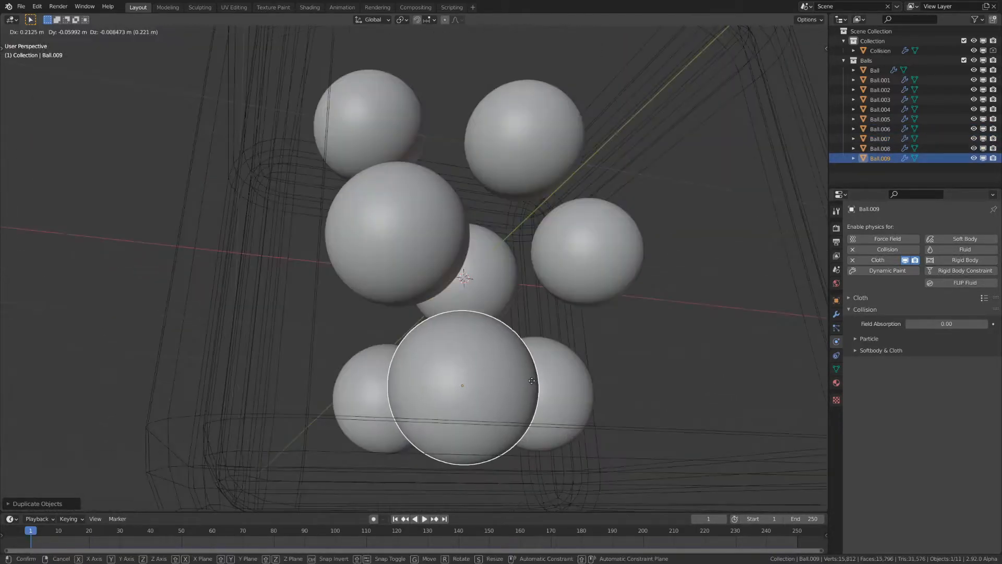
click(495, 404)
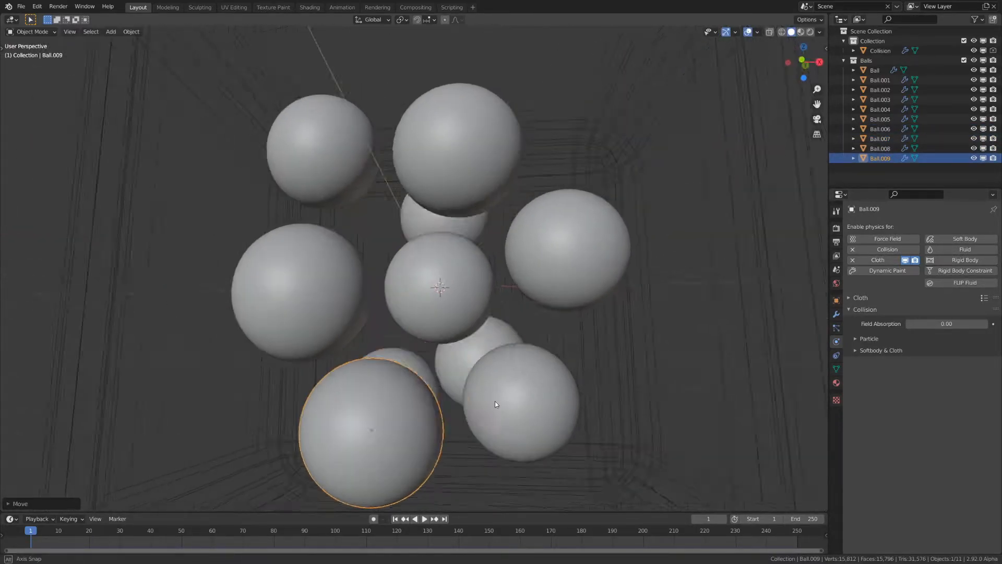
Reposition the newest ball copy so it sits in free space in the lower part of the collision box.
middle_drag(495, 401, 451, 410)
key(g)
click(523, 396)
middle_drag(523, 397, 584, 334)
key(g)
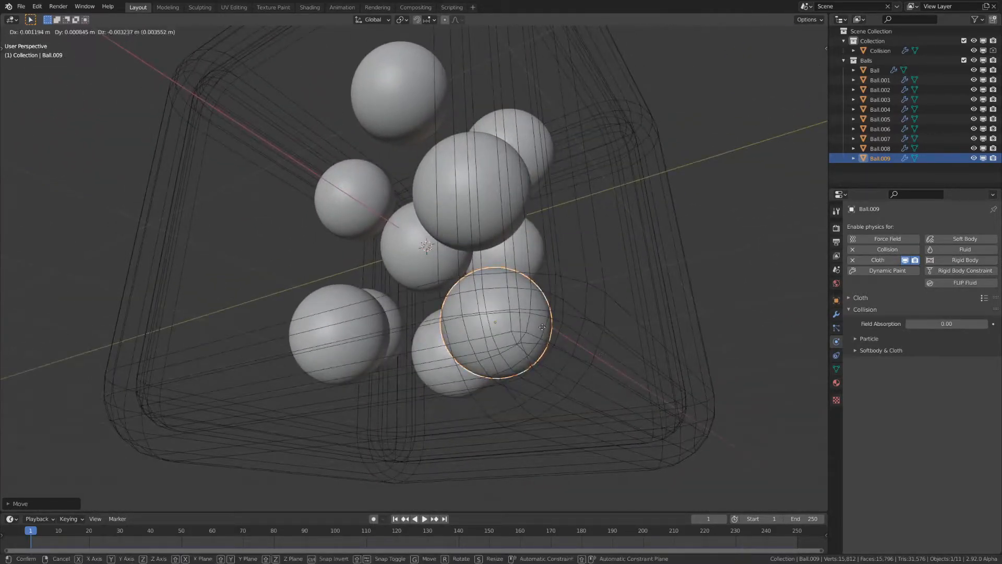
click(544, 309)
Add further ball duplicates, placing them in the free spaces in the lower part of the box.
key(shift+d)
click(358, 217)
middle_drag(358, 218, 564, 321)
key(g)
click(493, 316)
mouse_move(493, 316)
middle_down()
mouse_move(549, 276)
mouse_move(569, 279)
mouse_move(507, 317)
middle_up()
key(shift+d)
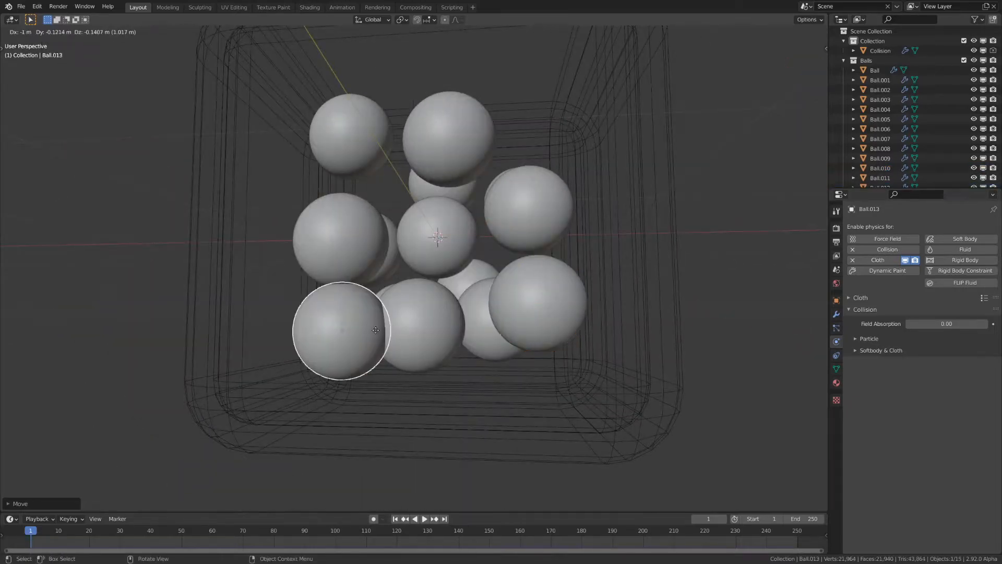
click(399, 335)
Duplicate the ball once more and adjust the copy's position clear of the neighbouring balls and box walls.
middle_drag(399, 335, 601, 386)
key(shift+d)
click(253, 334)
middle_drag(253, 334, 615, 367)
key(g)
click(570, 423)
Add one last ball duplicate, fit it into a free upper corner inside the box, and save the file.
key(shift+d)
click(548, 50)
middle_drag(548, 49, 522, 156)
key(g)
click(485, 334)
key(g)
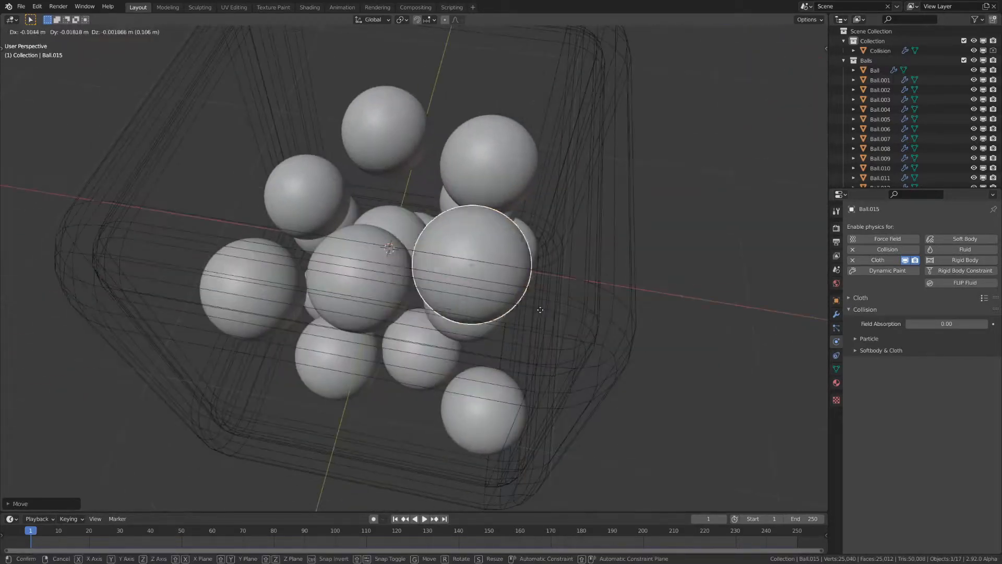
click(553, 230)
middle_drag(563, 277, 534, 313)
key(ctrl+s)
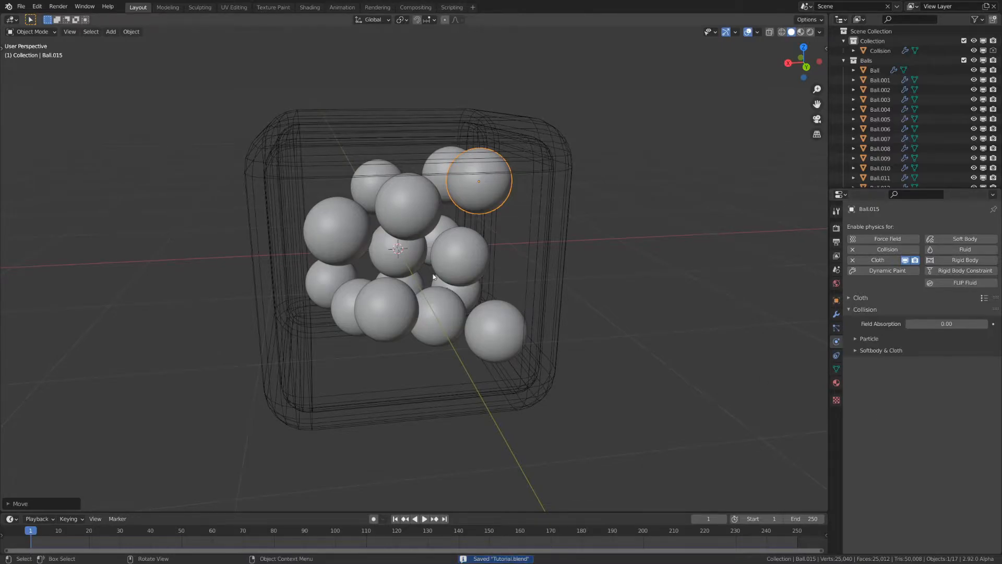
Bake the cloth simulation from the cloth cache of the original ball at the centre of the box.
click(837, 328)
click(399, 251)
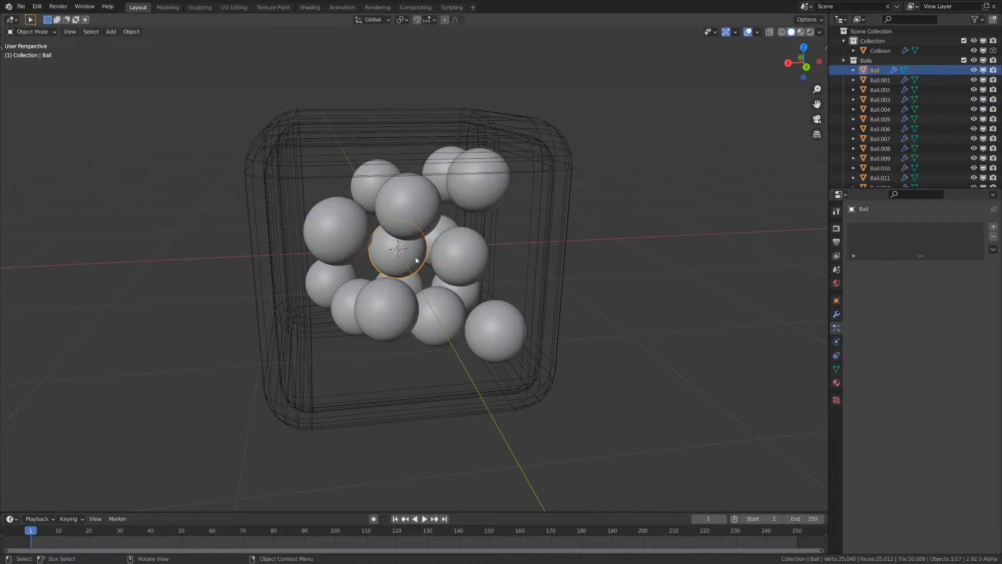
click(837, 342)
click(863, 310)
click(863, 299)
scroll(882, 365, down, 16)
click(867, 368)
click(867, 489)
scroll(935, 478, down, 6)
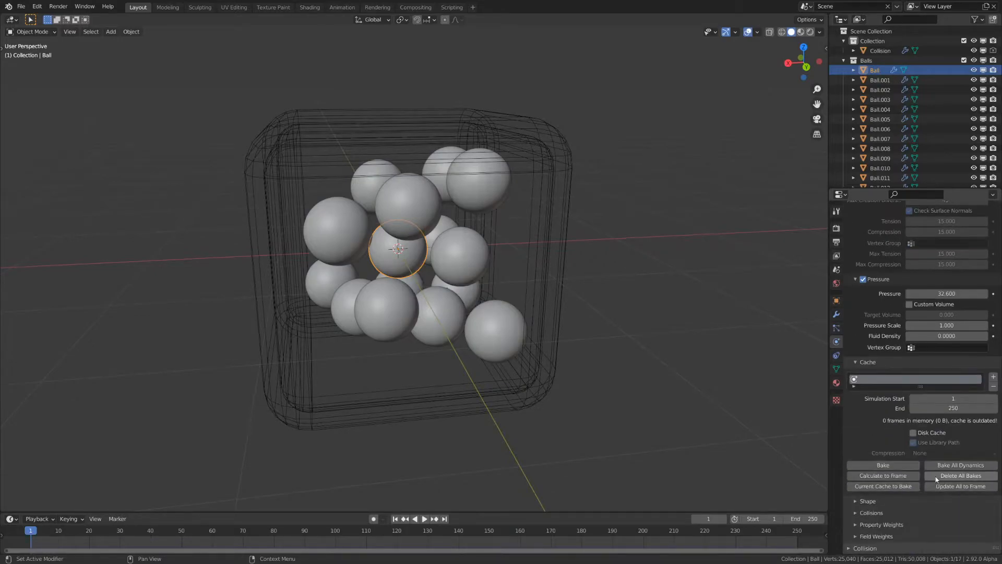
click(884, 465)
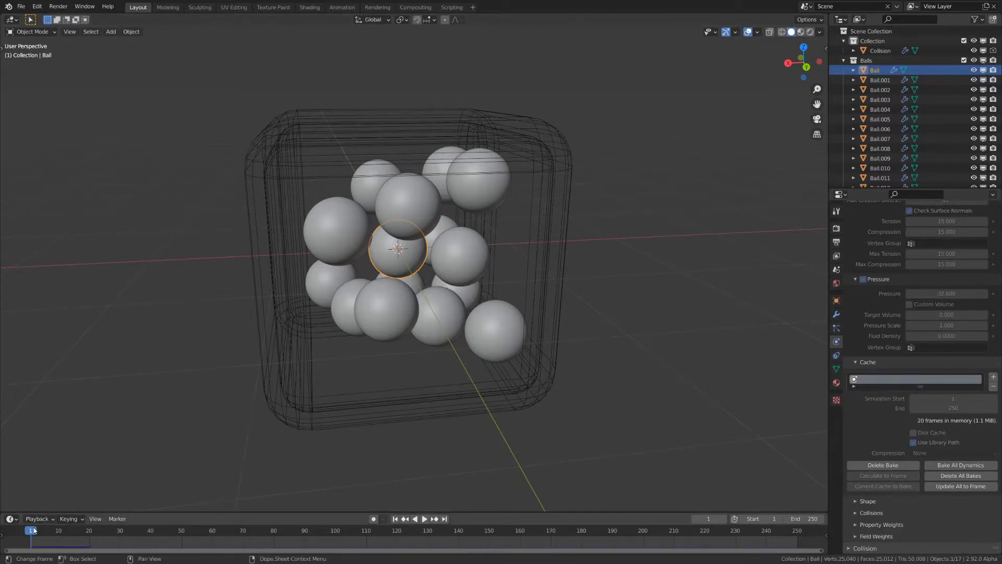
Play back the baked simulation and examine from several angles how the balls press against each other and the box.
key(space)
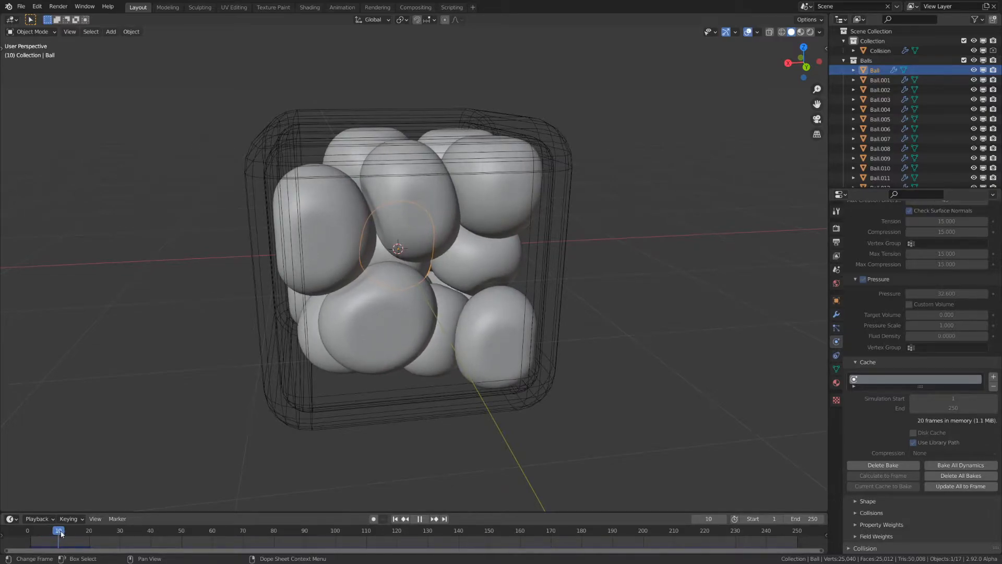
key(space)
middle_drag(181, 414, 367, 377)
key(space)
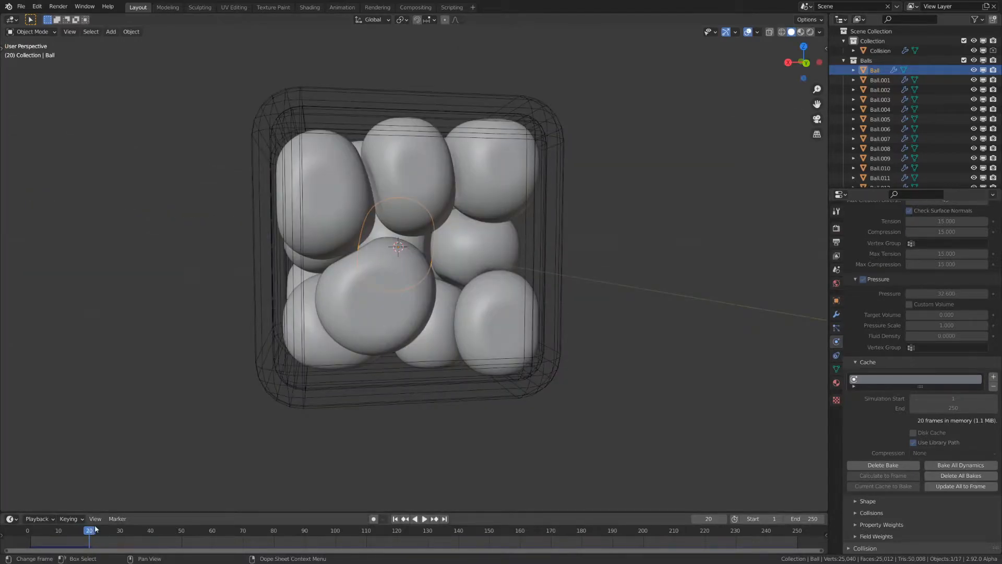
middle_drag(355, 397, 287, 441)
scroll(450, 300, up, 3)
middle_drag(450, 299, 418, 256)
scroll(407, 271, down, 3)
Set the current frame to 19 and save the file.
drag(84, 534, 87, 536)
middle_drag(295, 413, 407, 405)
key(ctrl+s)
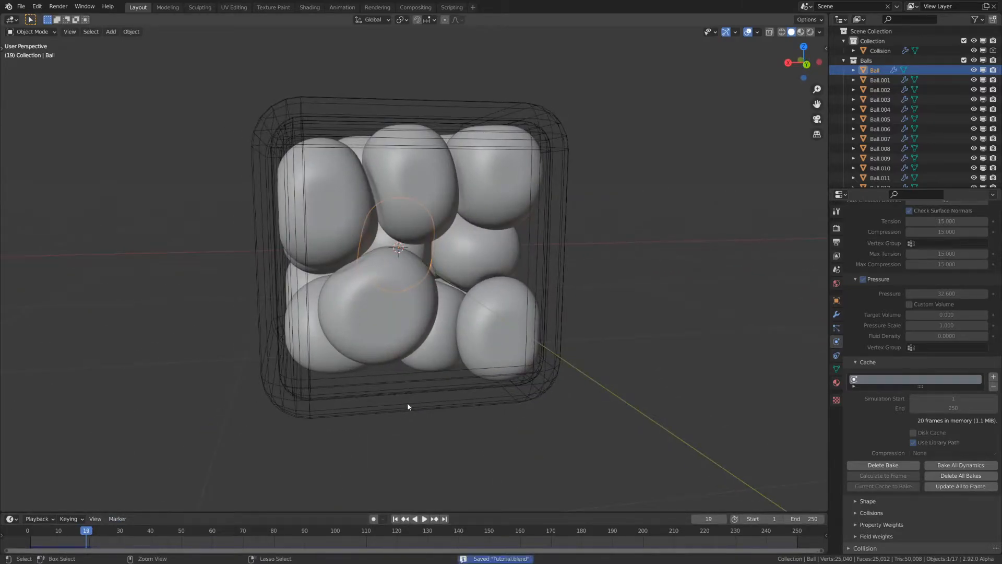
Save the project as a new incremental version named Tutorial1.blend.
key(ctrl+shift+s)
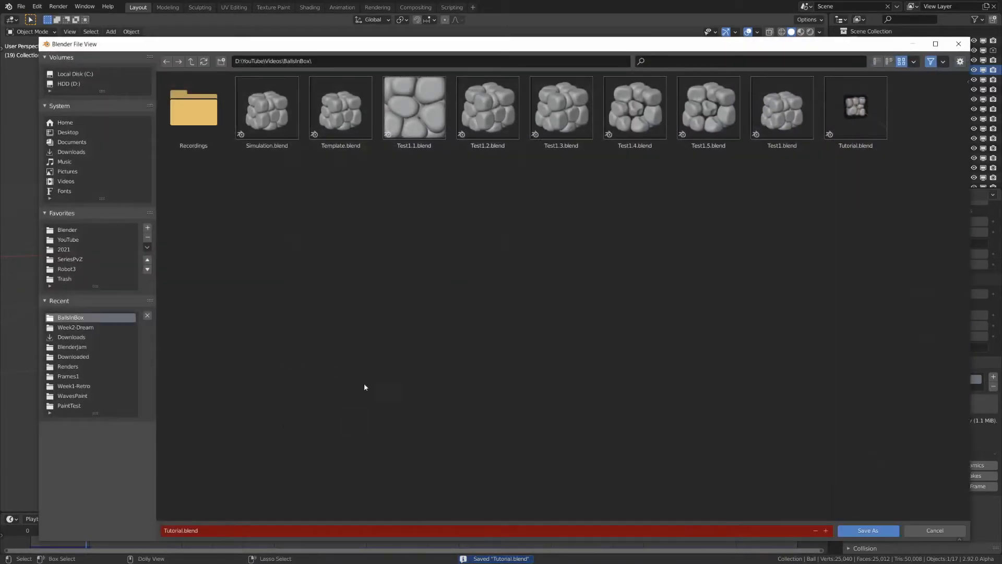
click(826, 531)
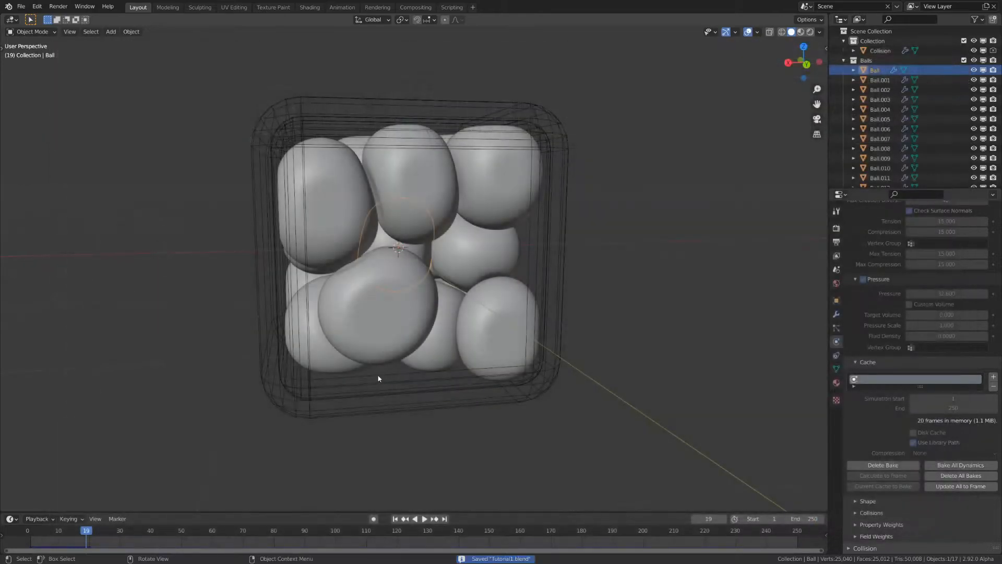
click(868, 530)
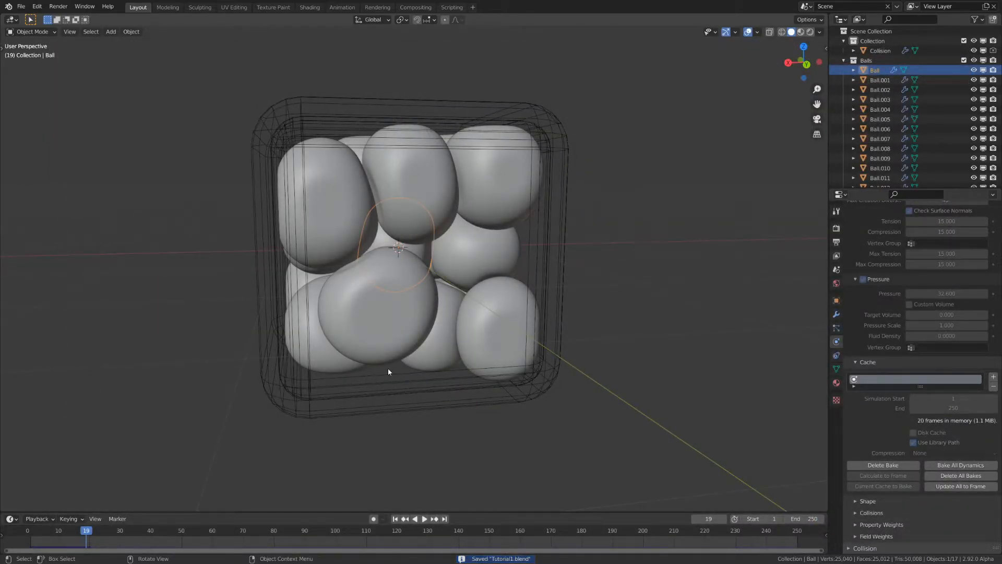
Select all objects in the Balls collection and convert them to mesh.
key(a)
key(alt+a)
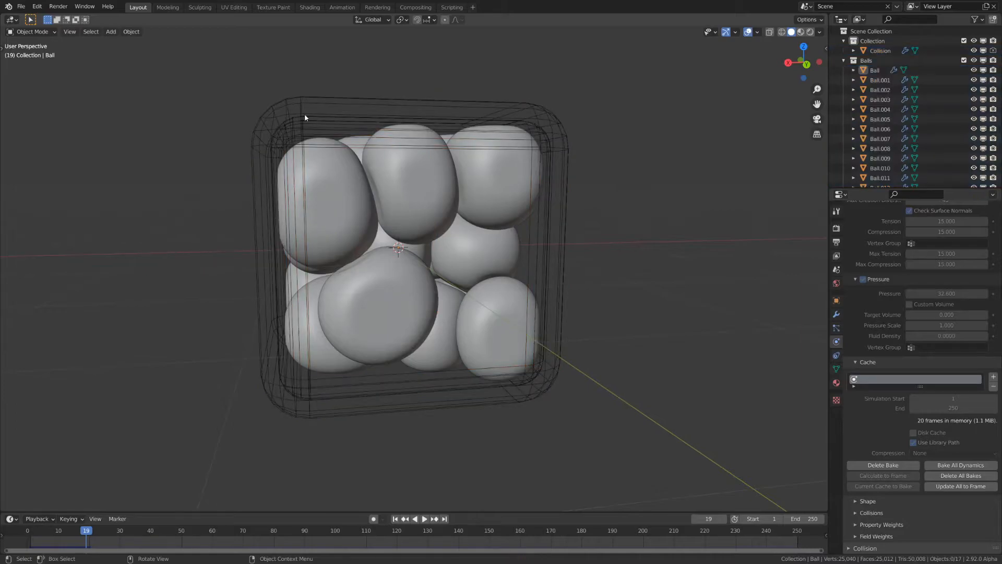
middle_drag(344, 215, 342, 223)
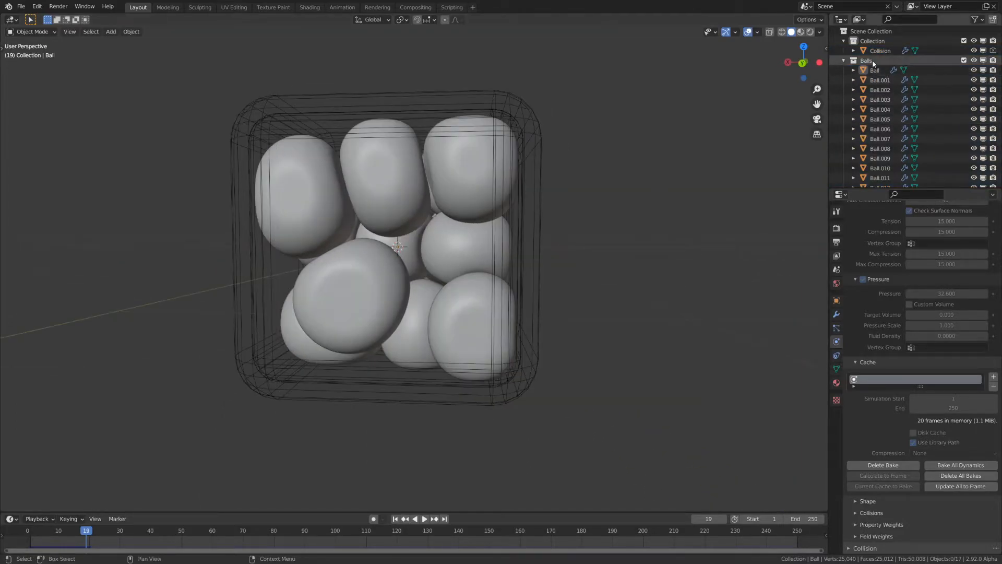
right_click(874, 62)
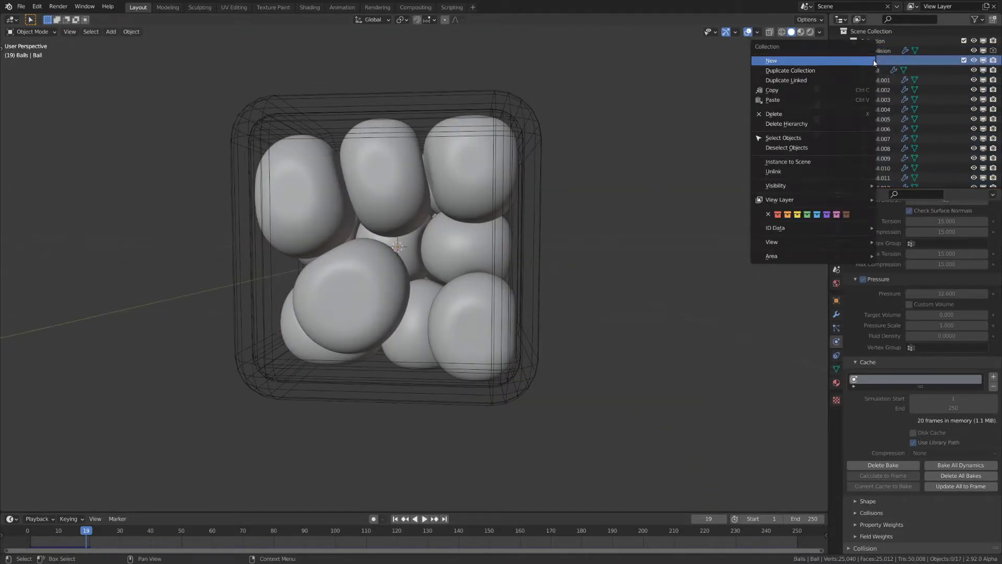
click(794, 138)
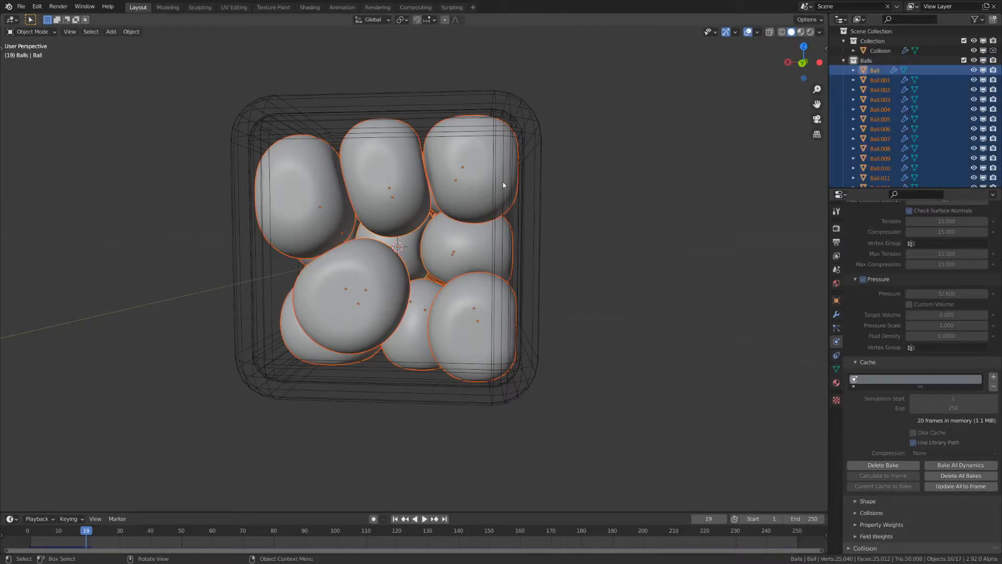
key(F3)
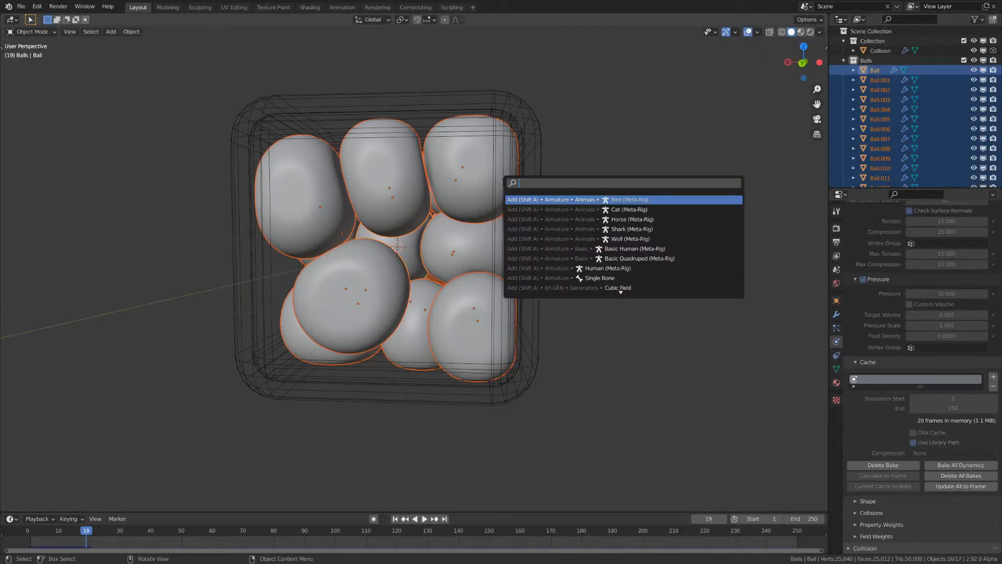
text(convert to me)
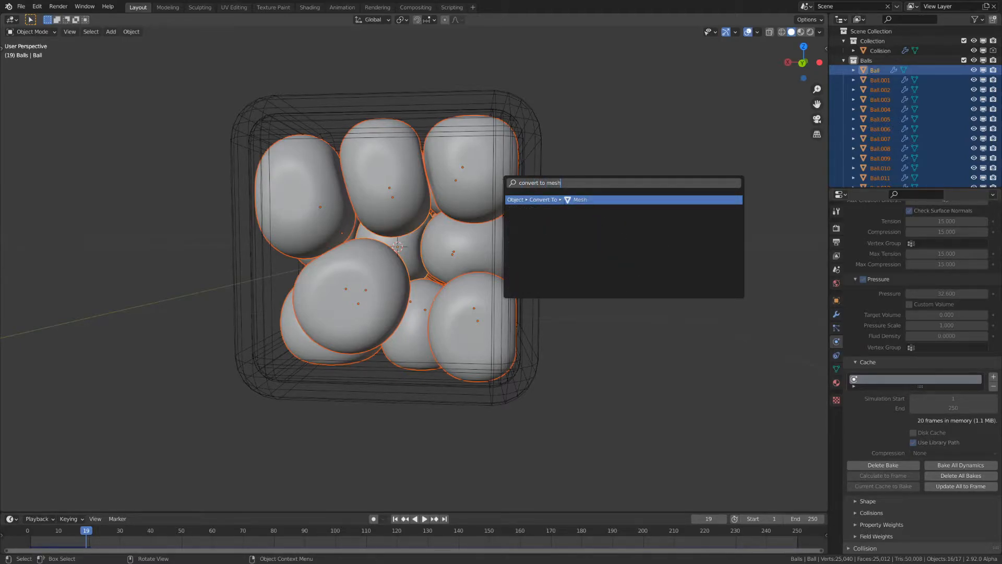
text(sh)
click(584, 200)
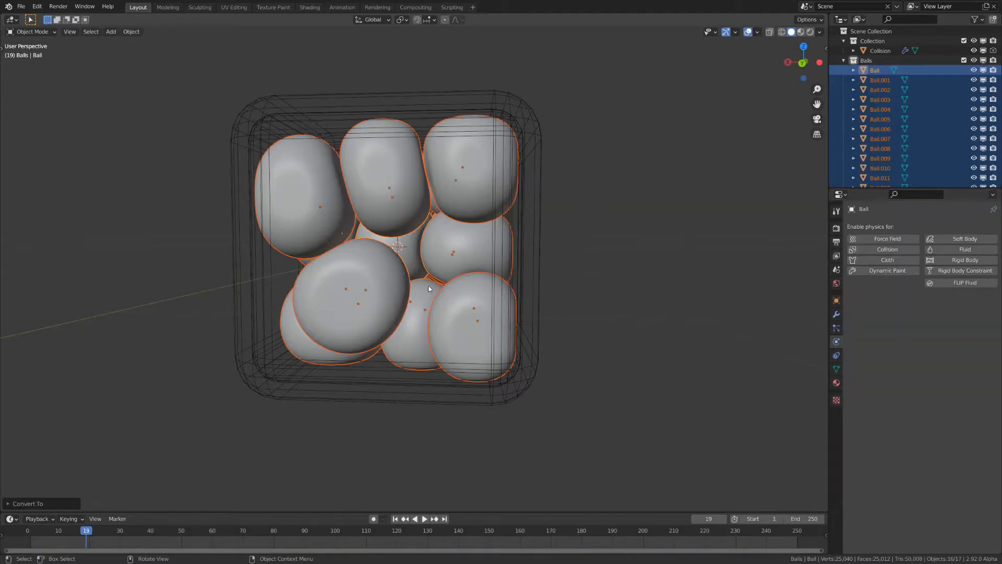
Examine the converted mesh of the upper middle ball in Edit Mode.
middle_drag(427, 289, 443, 296)
click(402, 224)
key(Tab)
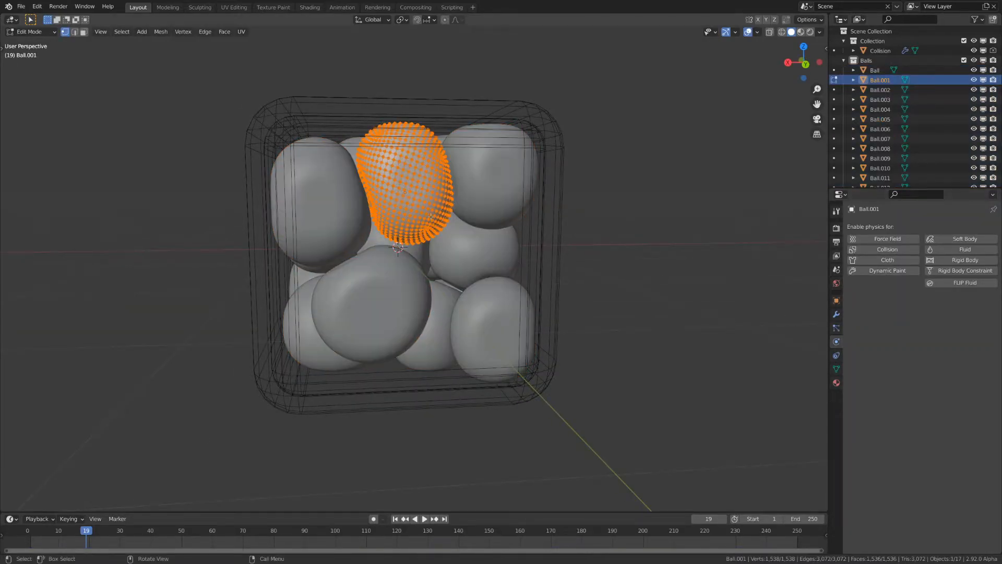
scroll(429, 151, up, 4)
shift+middle_drag(430, 151, 415, 294)
key(Tab)
scroll(409, 243, down, 7)
scroll(410, 263, up, 7)
key(Tab)
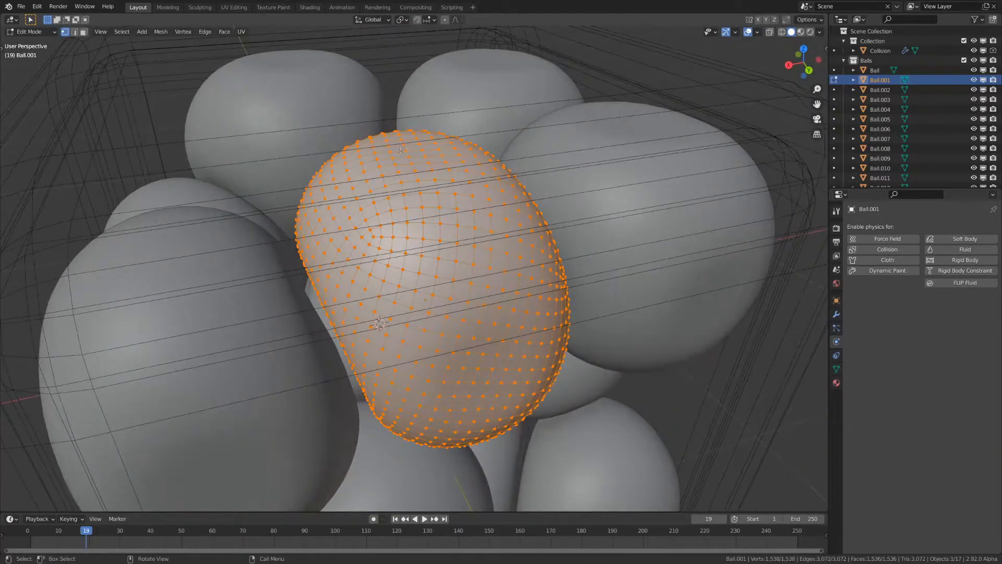
Try pulling a single vertex out of the upper middle ball's surface, undo the move, and return to Object Mode.
click(405, 150)
key(g)
right_click(380, 175)
key(g)
click(370, 123)
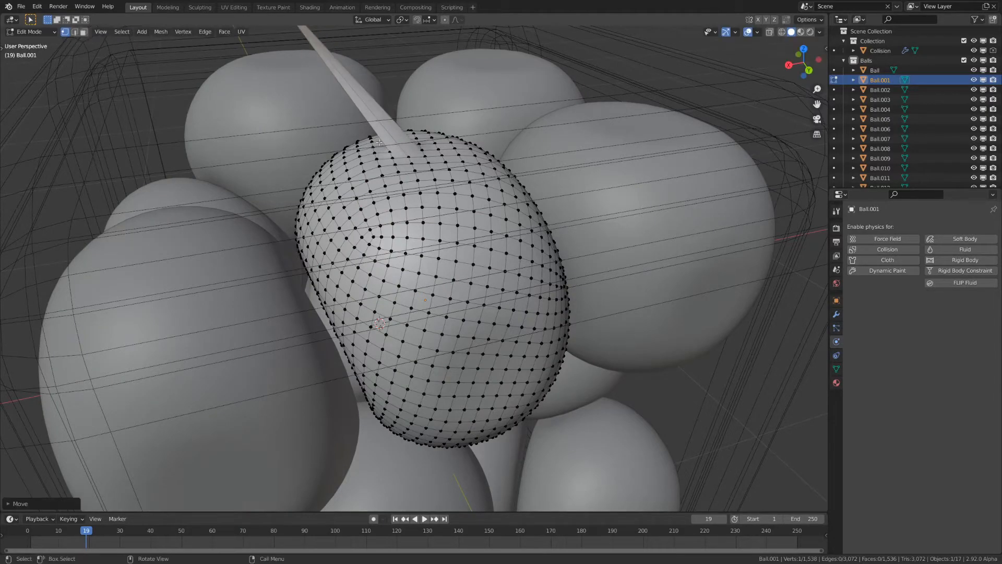
shift+middle_drag(369, 124, 376, 266)
middle_drag(358, 176, 349, 158)
key(g)
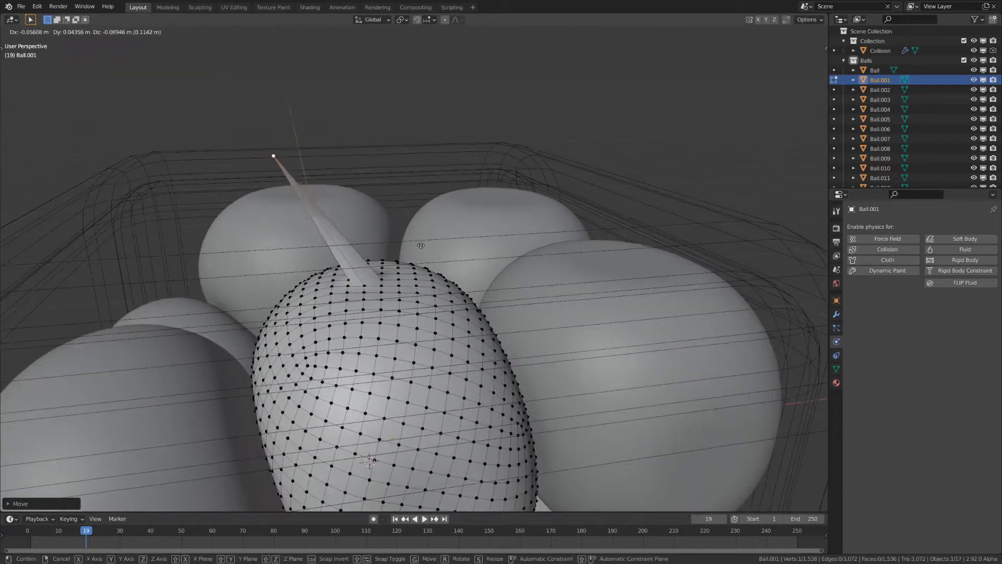
right_click(431, 314)
key(ctrl+z)
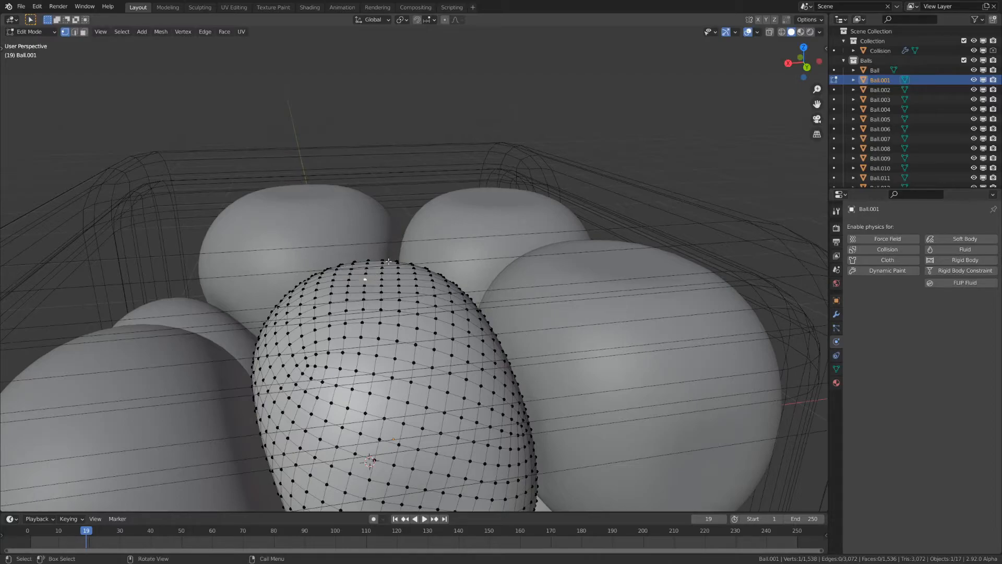
shift+middle_drag(431, 314, 473, 180)
scroll(465, 293, down, 10)
key(Tab)
scroll(464, 292, up, 6)
Delete the wireframe collision box around the balls and save the file.
key(ctrl+s)
shift+middle_drag(464, 289, 465, 240)
click(474, 110)
click(466, 74)
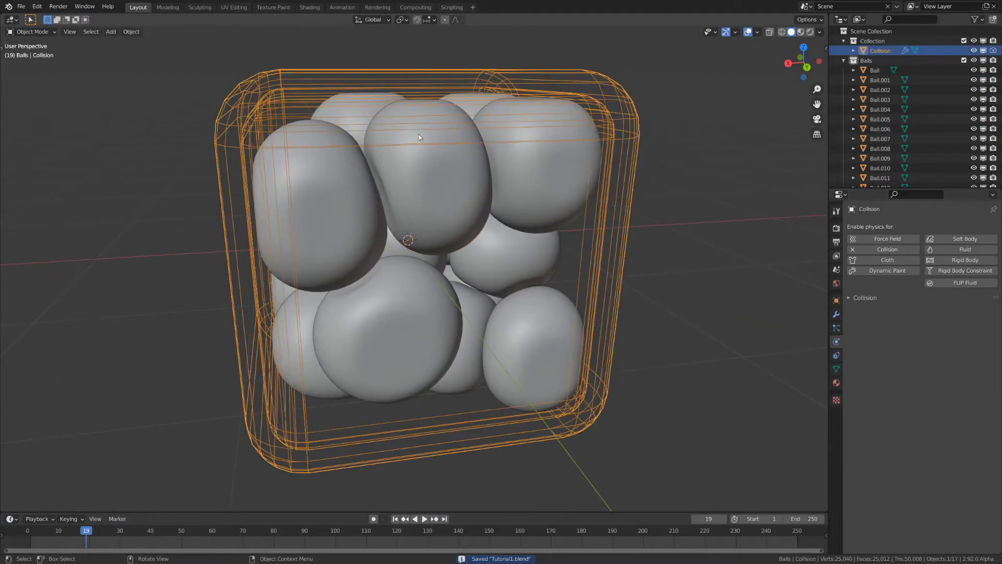
key(x)
click(475, 141)
middle_drag(475, 140, 577, 223)
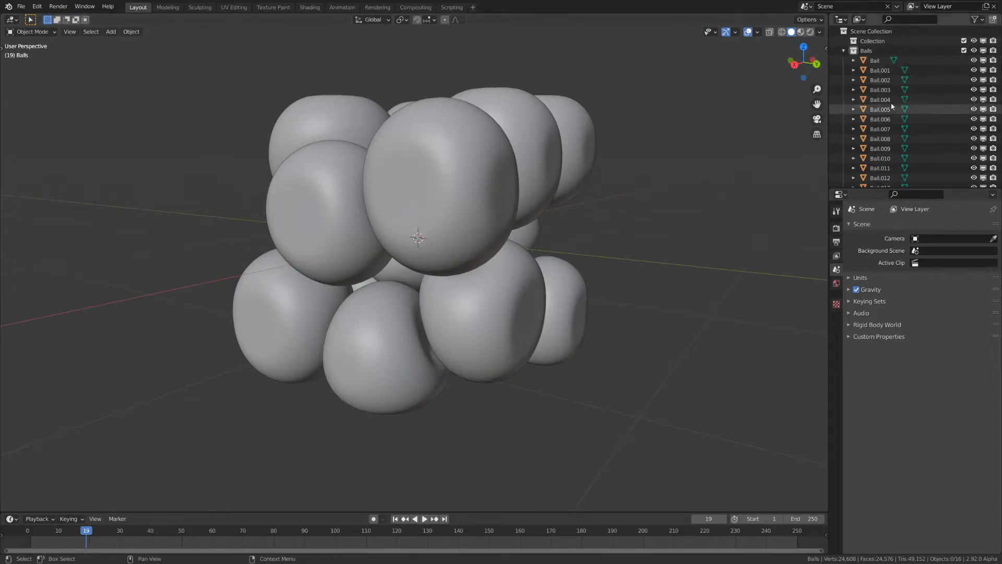
scroll(494, 296, down, 7)
key(ctrl+s)
Add a camera and align it to an elevated angled view of the ball cluster.
scroll(475, 282, up, 8)
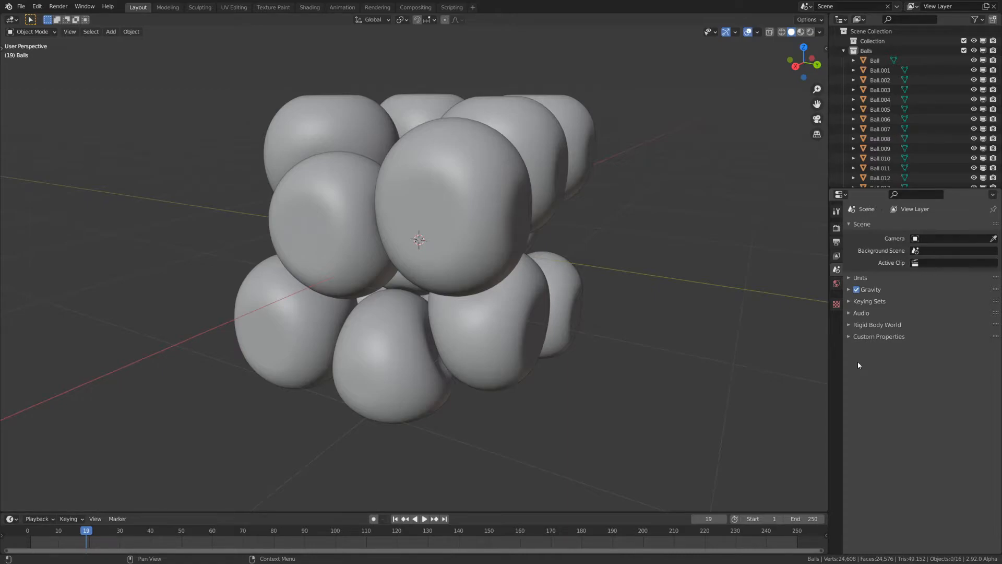
middle_drag(386, 336, 360, 340)
scroll(385, 359, down, 6)
scroll(406, 309, up, 3)
middle_drag(408, 309, 409, 294)
key(shift+a)
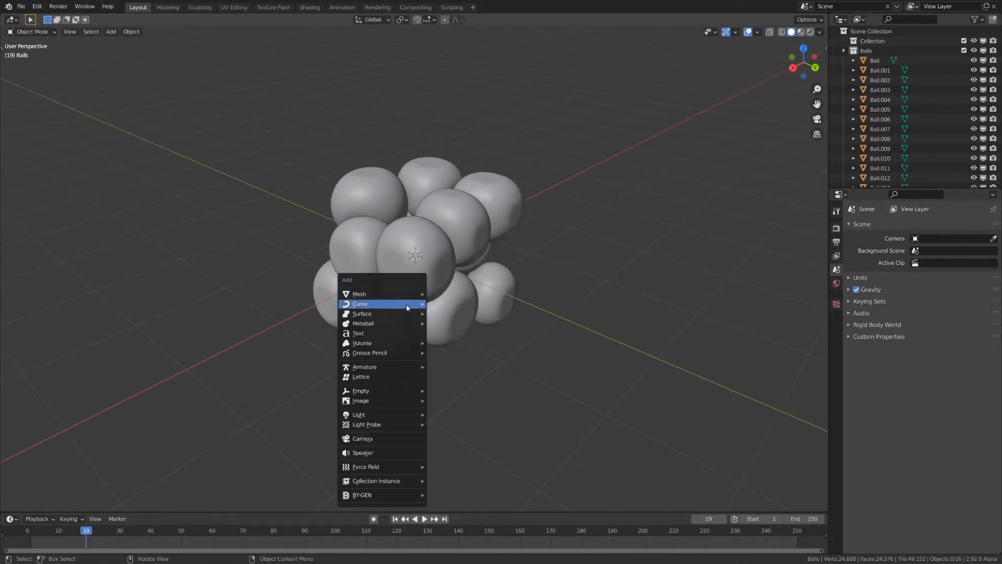
click(378, 438)
key(ctrl+alt+KP_0)
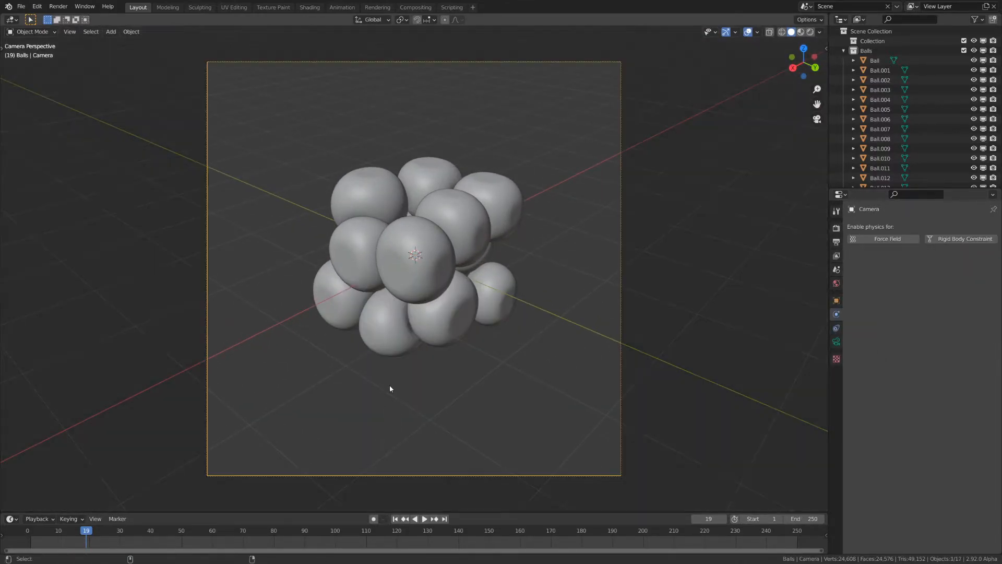
Move the camera and rotate it around the Z axis to centre the balls horizontally in the frame.
key(g)
click(462, 356)
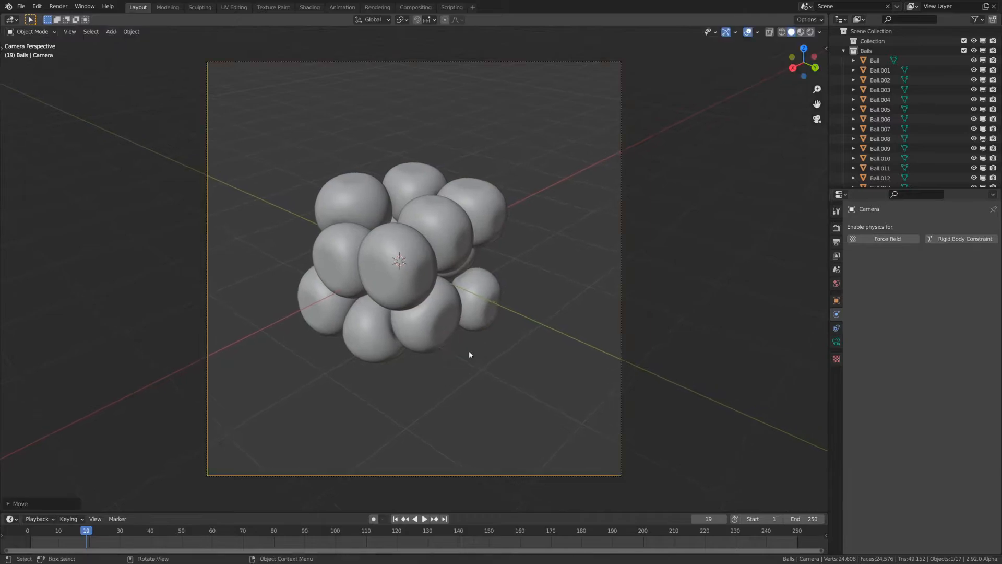
key(r)
key(z)
click(615, 371)
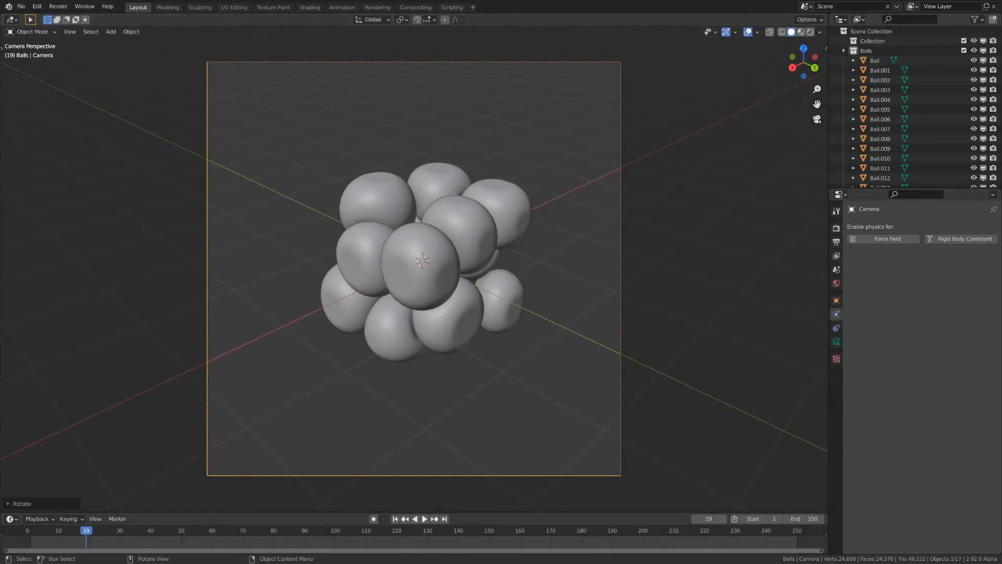
Switch the camera lens to Orthographic with an orthographic scale of 3.050.
click(836, 242)
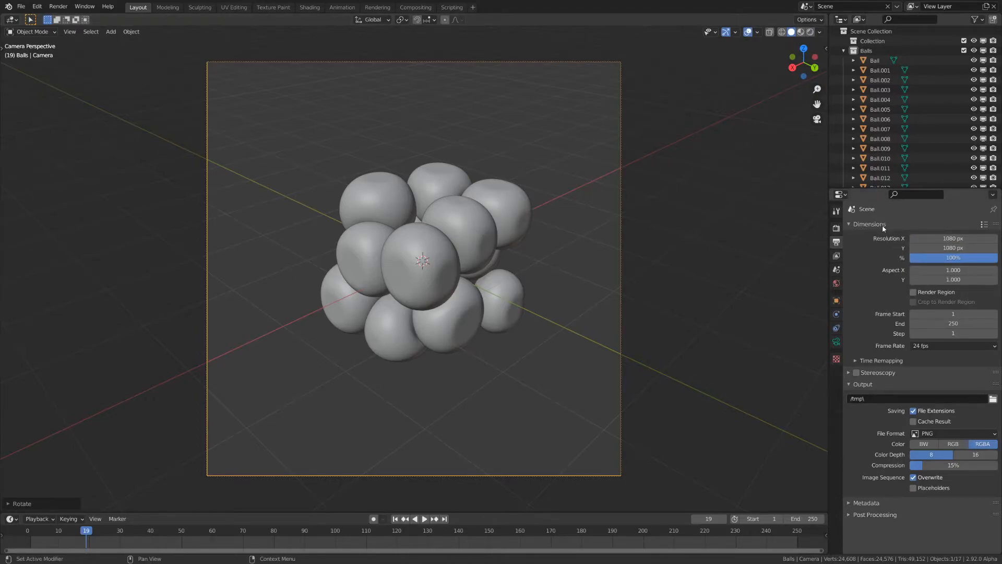
click(836, 342)
click(940, 257)
click(925, 278)
mouse_move(940, 272)
mouse_down()
mouse_move(903, 271)
mouse_move(943, 272)
mouse_up()
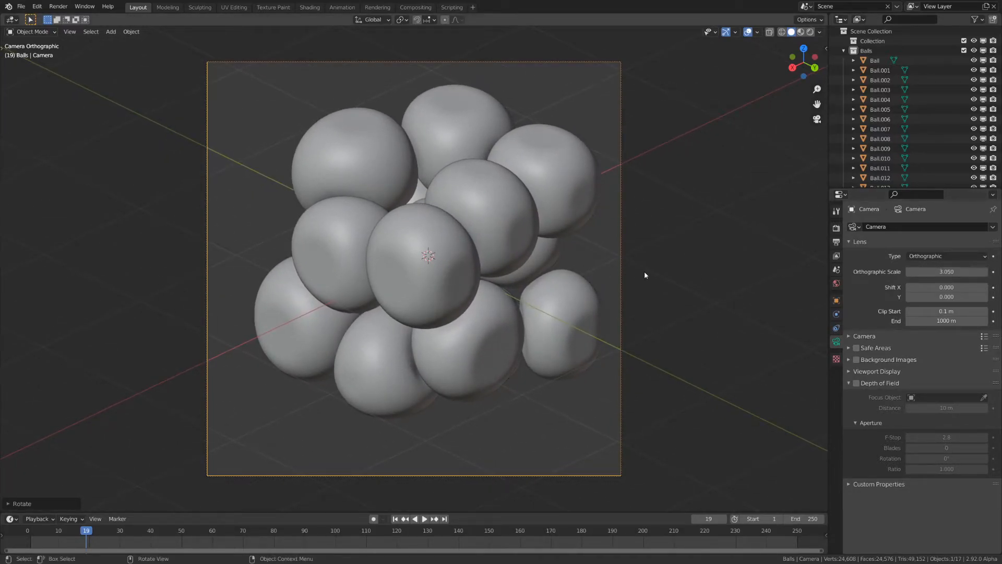
Move and rotate the camera to centre the ball cluster in the orthographic frame, and save the file.
key(g)
click(629, 272)
key(r)
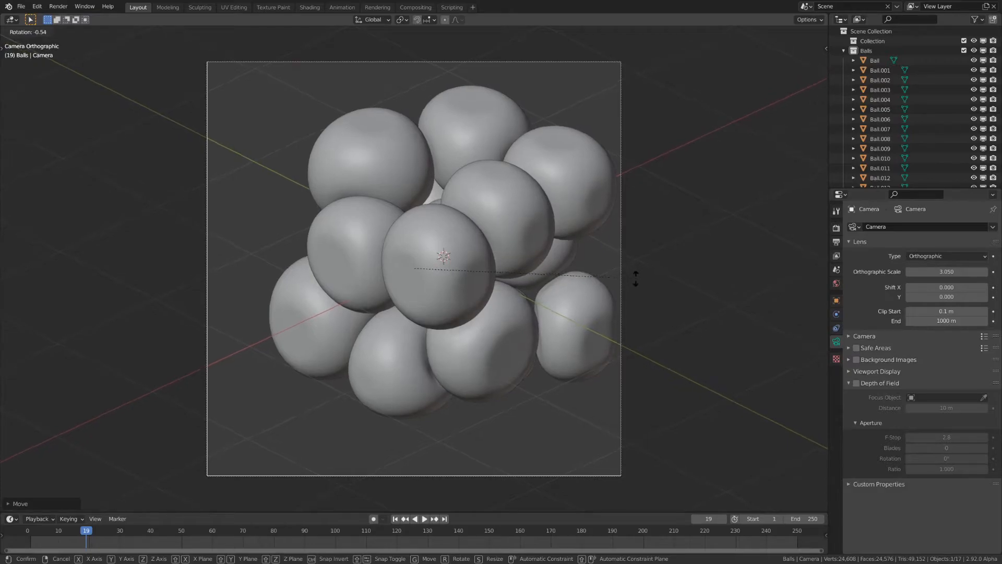
click(633, 282)
key(ctrl+s)
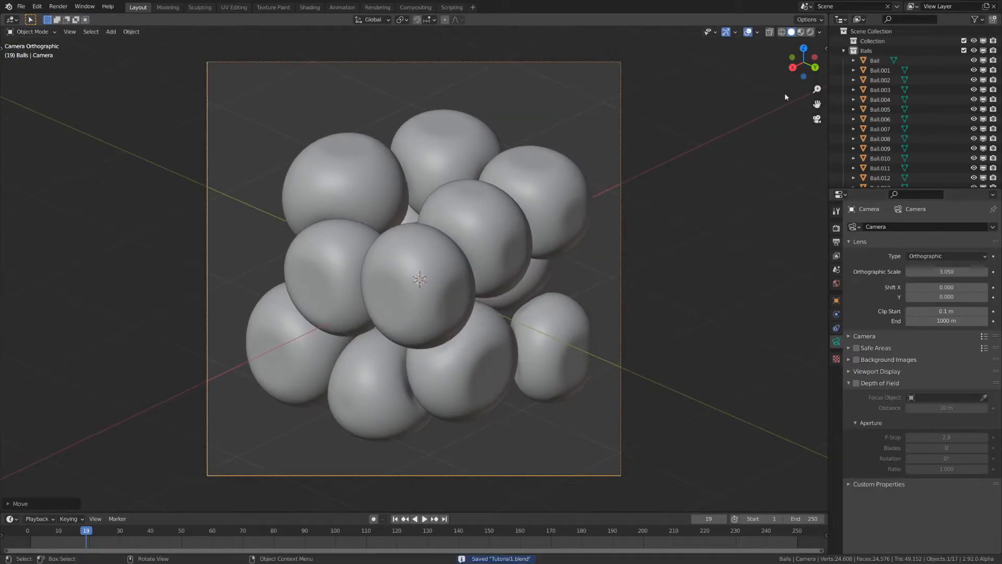
Split the 3D viewport in two and make one half a Shader Editor with its sidebar hidden.
drag(825, 16, 397, 20)
click(412, 21)
click(431, 110)
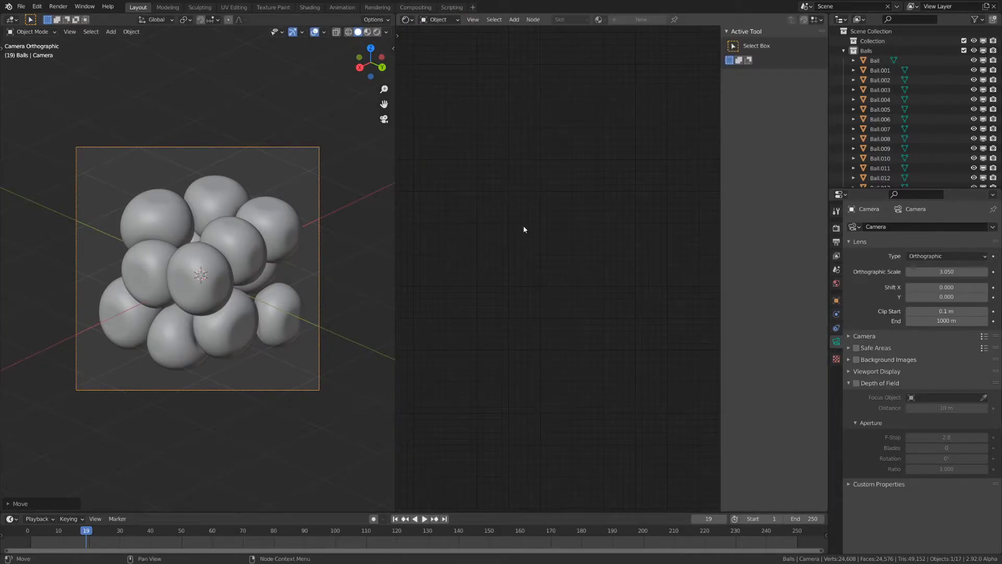
key(n)
Create a new material named Ball on the front ball and save the file.
click(180, 265)
click(181, 265)
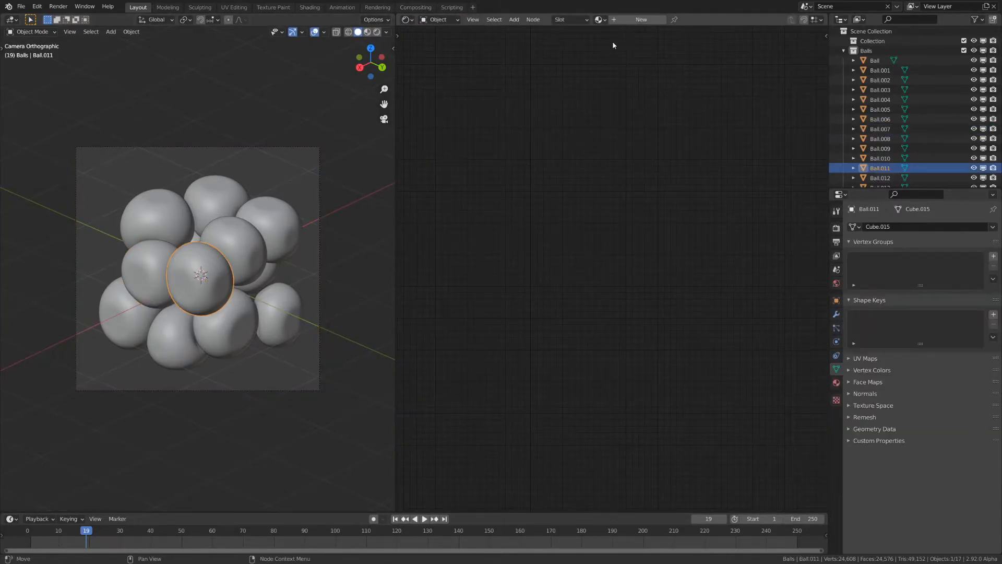
click(681, 20)
text(Ball)
key(Return)
key(ctrl+s)
Select all the balls in wireframe display and link the front ball's material to them.
scroll(612, 269, up, 2)
mouse_move(277, 291)
middle_down()
mouse_move(209, 252)
mouse_move(257, 285)
middle_up()
key(shift+z)
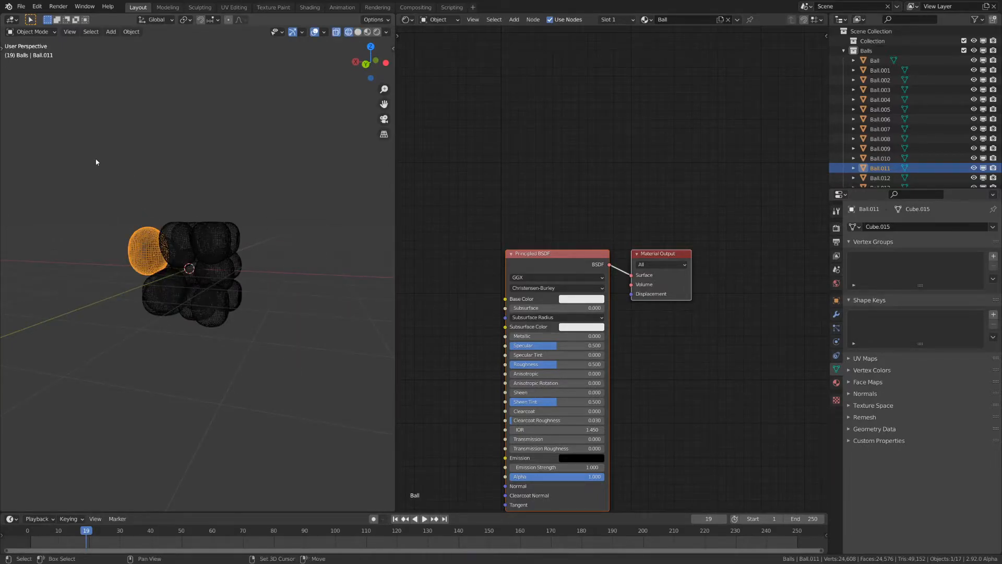
drag(95, 159, 269, 383)
middle_drag(152, 261, 162, 263)
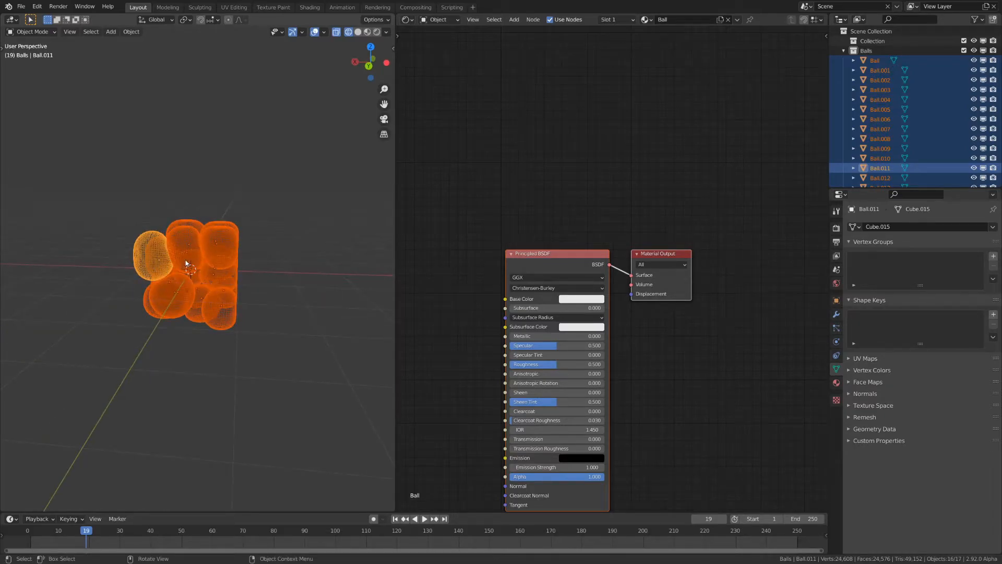
key(ctrl+l)
key(Down)
key(Down)
key(Down)
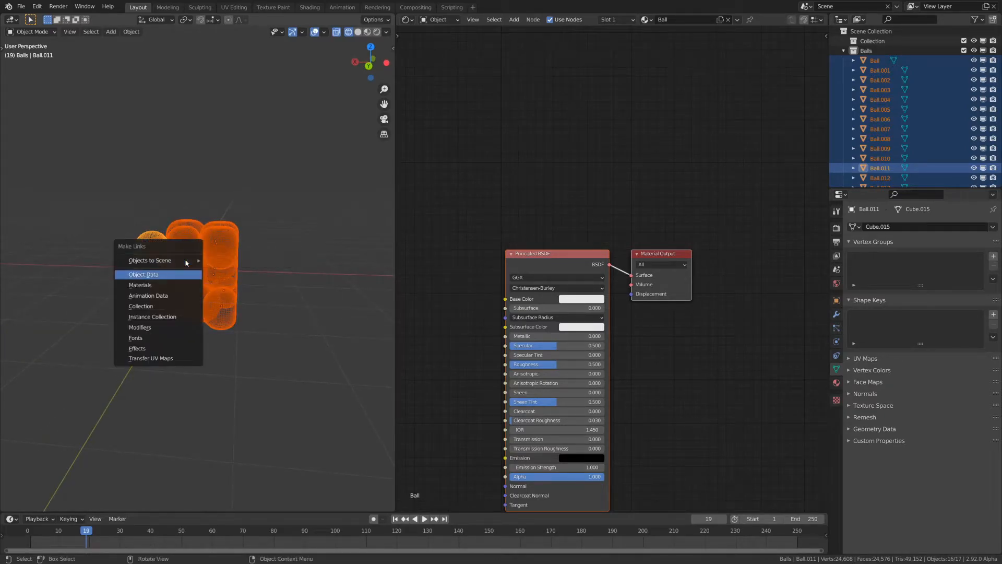
key(Down)
key(Up)
key(Up)
key(Up)
key(Down)
key(Return)
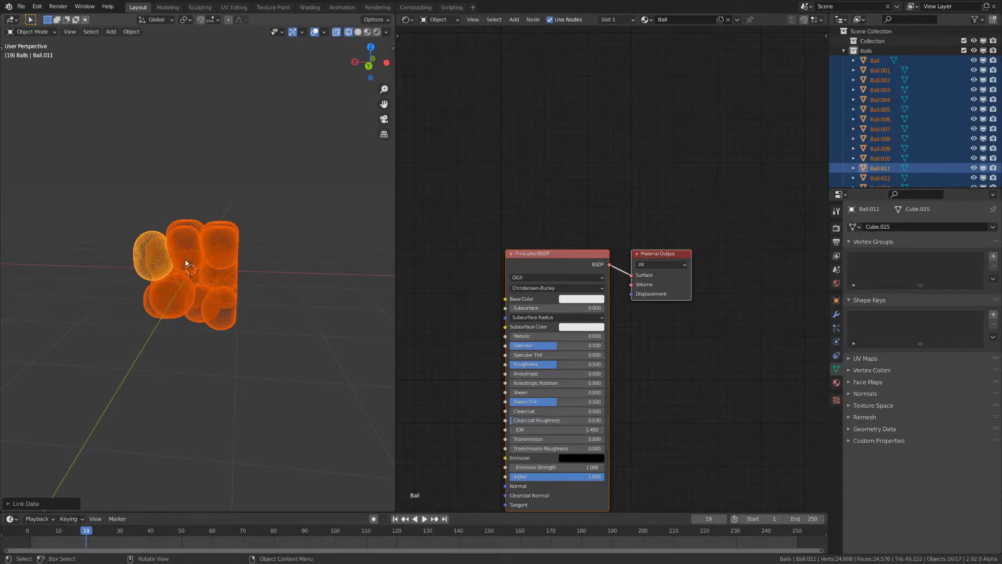
Preview the balls in Rendered shading and set the world background colour to black.
key(z)
click(199, 246)
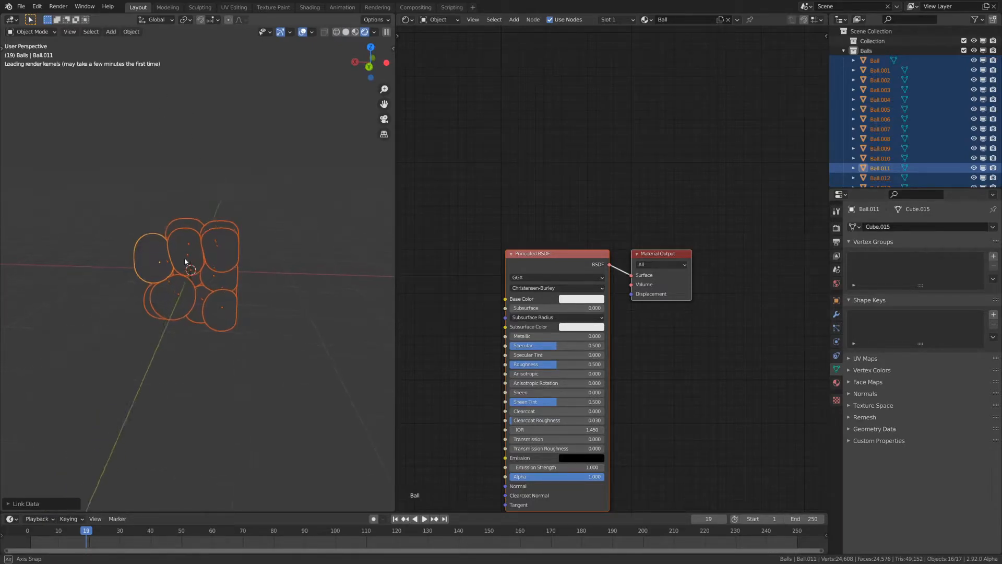
key(alt+a)
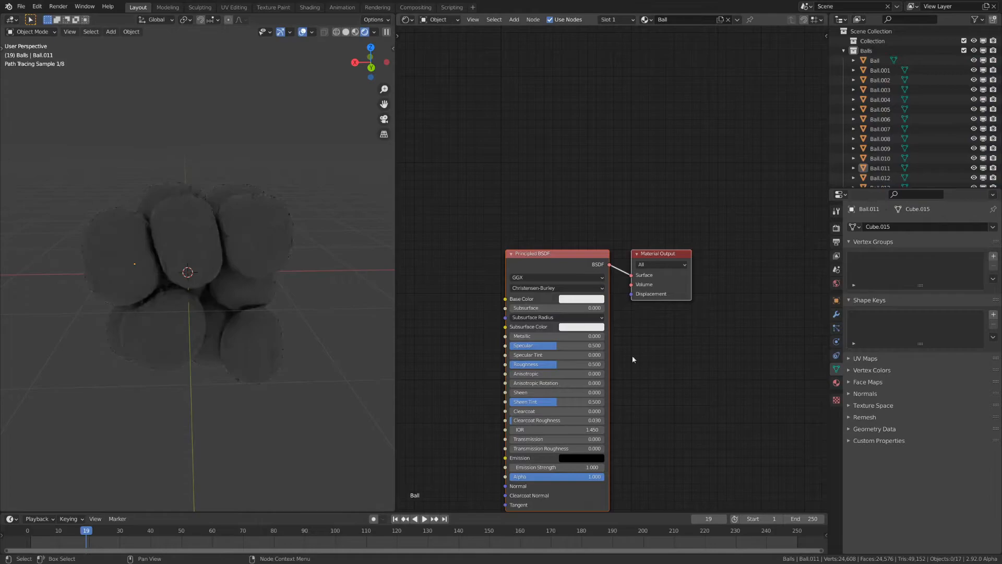
click(581, 299)
click(606, 221)
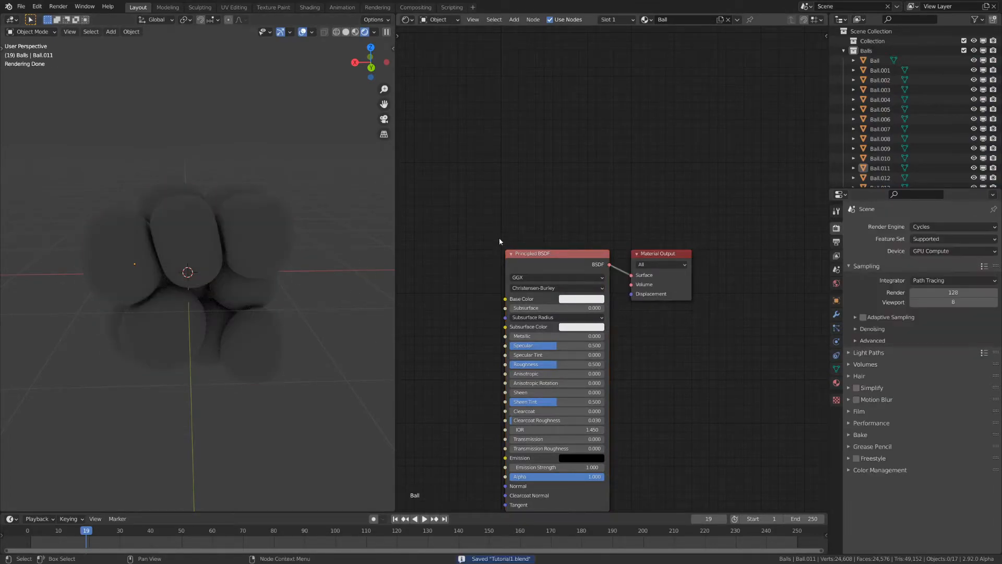
click(836, 283)
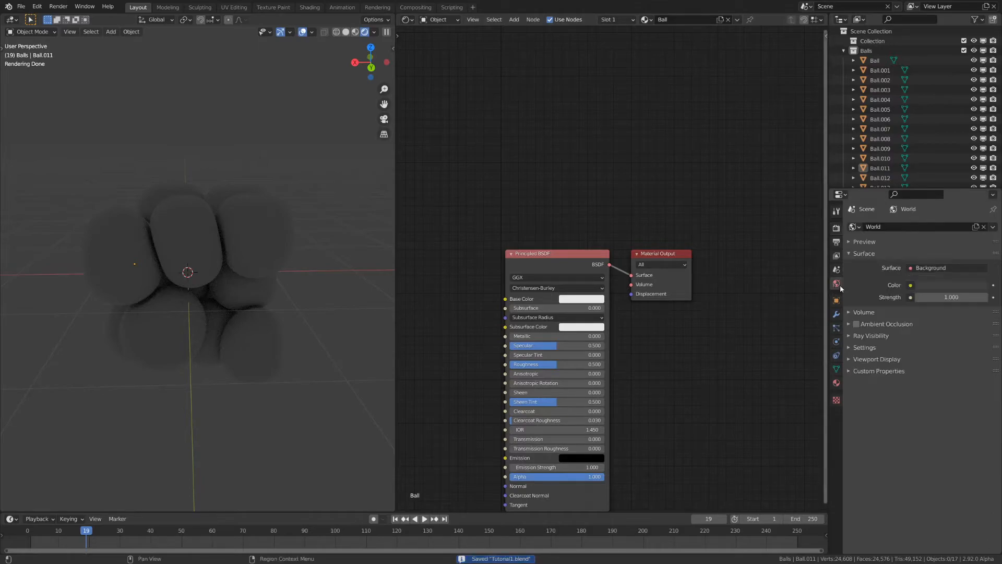
click(932, 286)
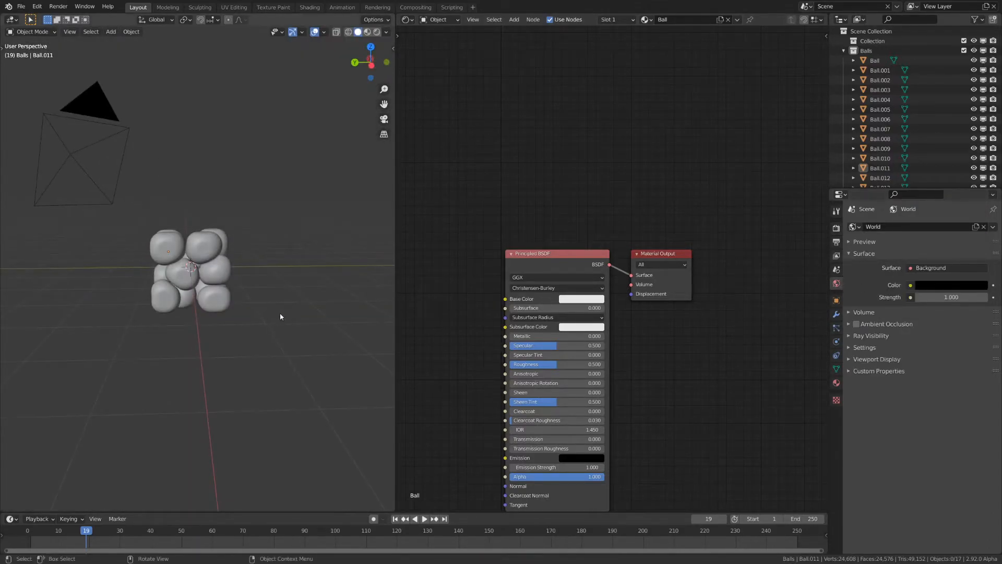
Add an area light and move it away from the ball cluster.
middle_drag(280, 316, 238, 285)
key(shift+a)
mouse_move(235, 255)
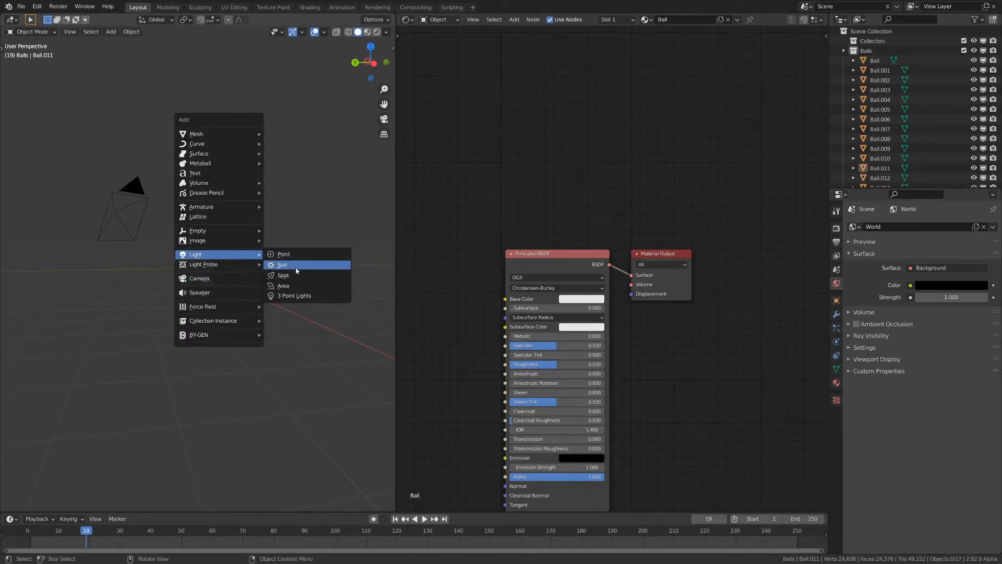
click(284, 286)
key(g)
click(298, 317)
Move the area light behind the cluster, opposite the camera, rotate it to match, and save the file.
middle_drag(351, 366, 238, 269)
key(g)
click(248, 378)
key(r)
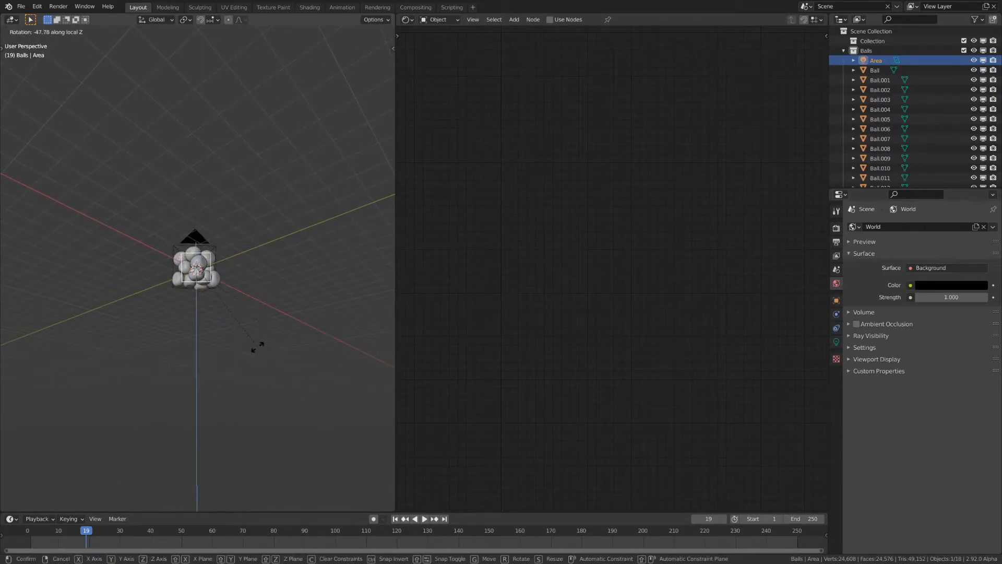
click(253, 352)
middle_drag(267, 299, 168, 336)
key(ctrl+s)
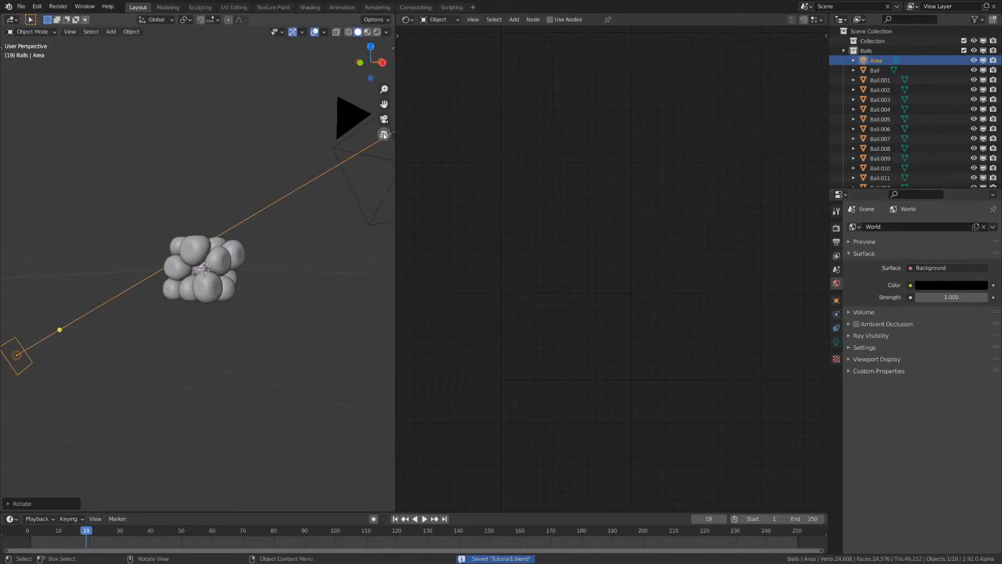
Reposition the area light through the camera view so that it sits centrally behind the balls.
click(384, 119)
key(g)
click(272, 284)
key(g)
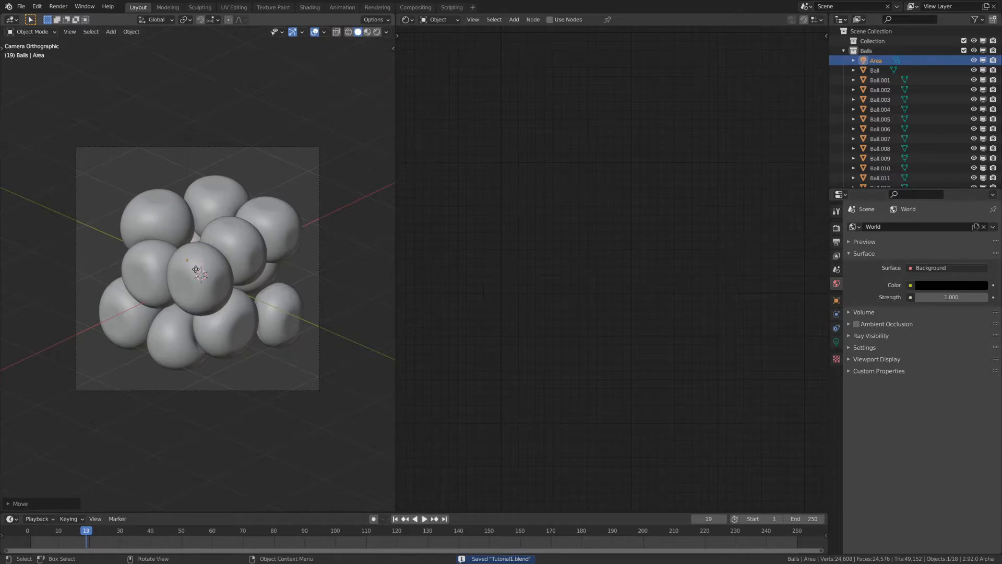
Rotate the area light freely to aim it at the balls from behind, and save the file.
key(shift+z)
key(r)
key(r)
click(378, 318)
key(alt+a)
key(shift+z)
mouse_move(298, 307)
middle_down()
mouse_move(214, 367)
mouse_move(150, 336)
mouse_move(320, 359)
mouse_move(289, 299)
mouse_move(380, 303)
middle_up()
key(ctrl+s)
Show the camera view in Rendered shading and frame the nodes of one ball's Ball material.
scroll(261, 301, up, 4)
middle_drag(224, 300, 278, 313)
key(z)
click(296, 313)
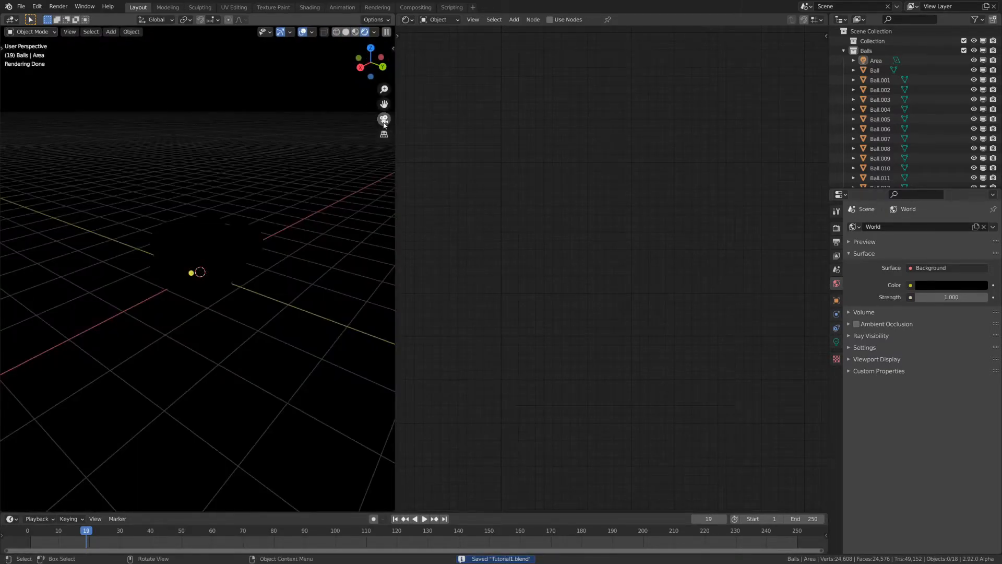
click(383, 119)
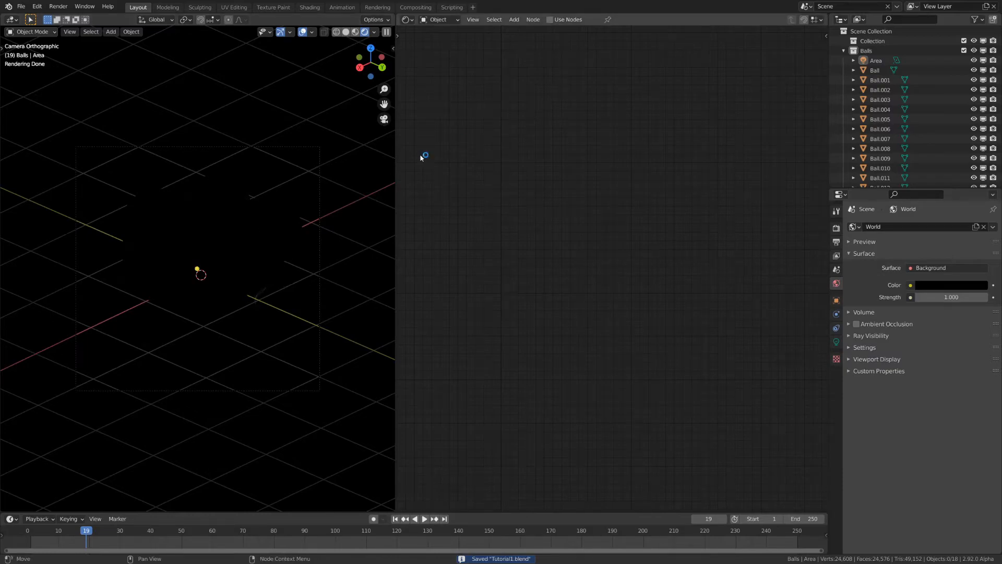
click(209, 236)
key(Home)
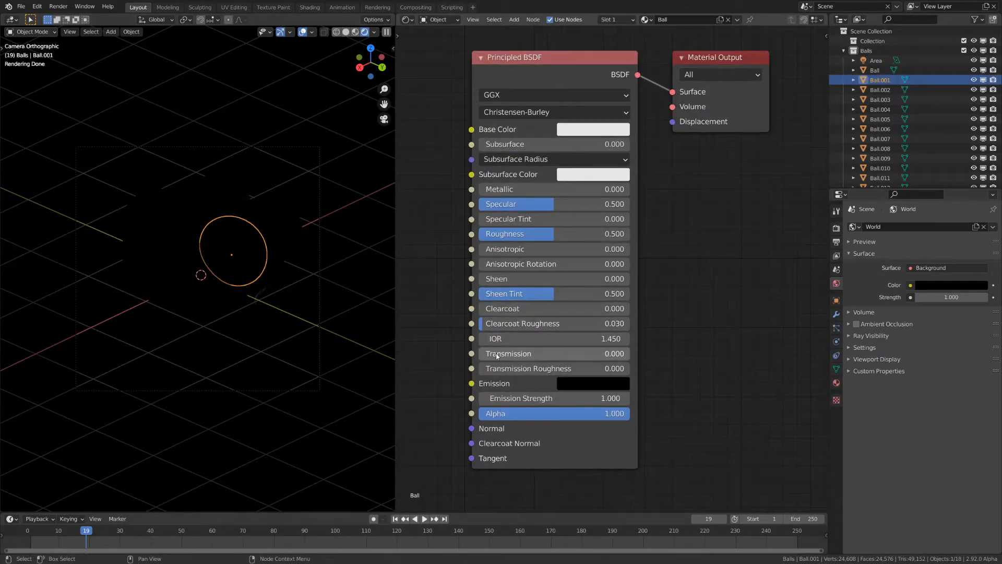
Set the Ball material's Transmission and Roughness to 1.000 and save the file.
drag(494, 355, 631, 353)
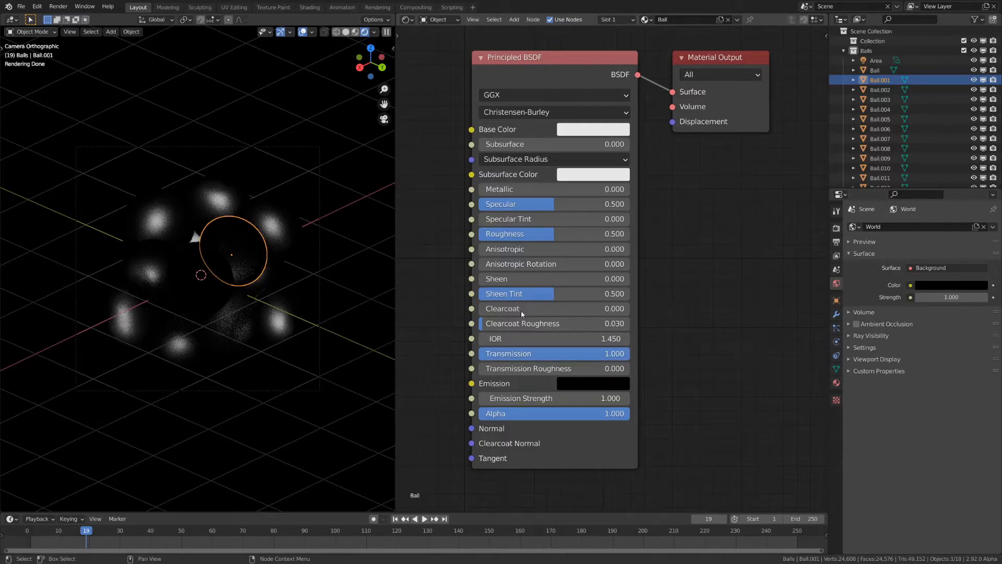
drag(555, 233, 631, 235)
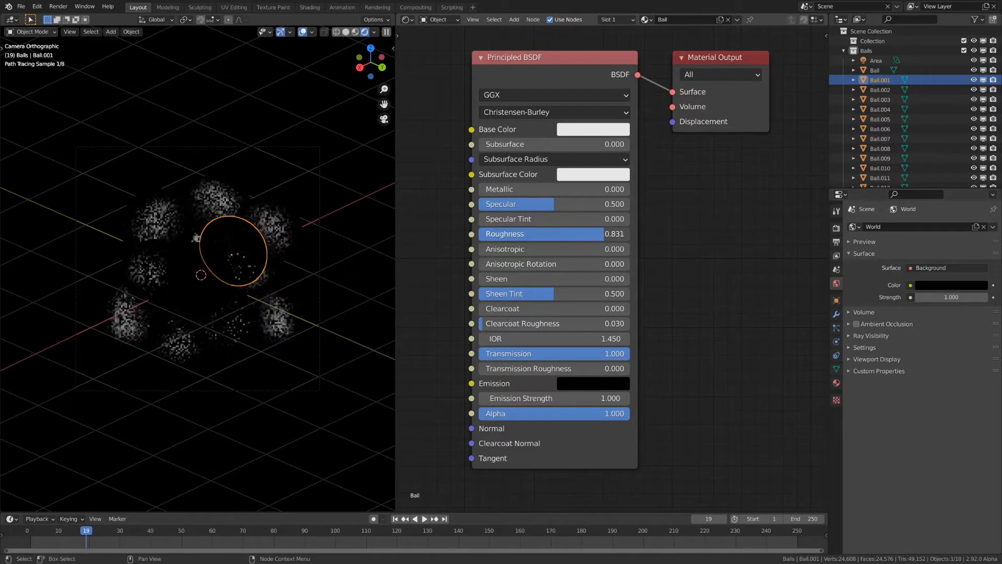
key(ctrl+s)
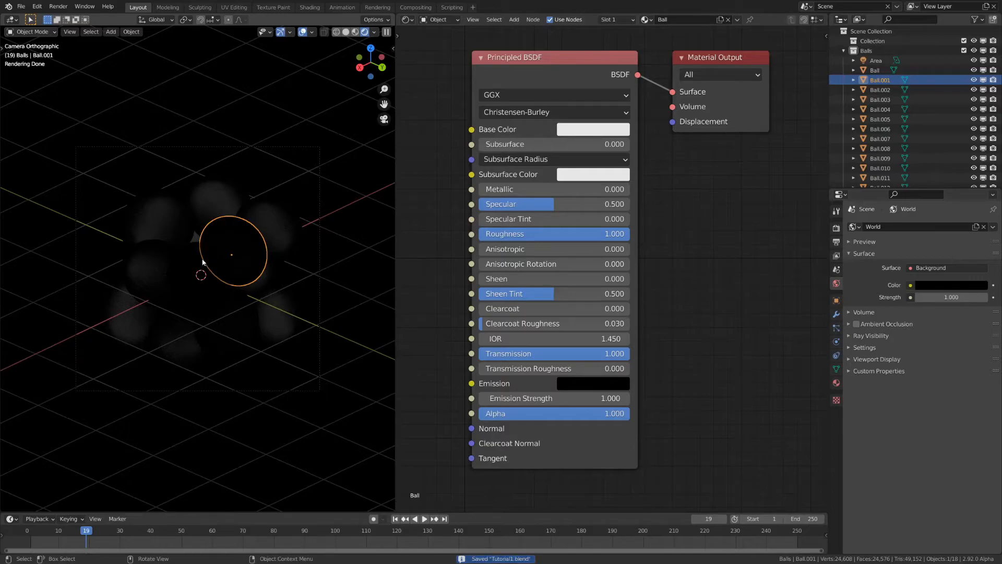
Move the area light into the collection named Collection, set its power to 3000 W, and save the file.
drag(875, 64, 870, 41)
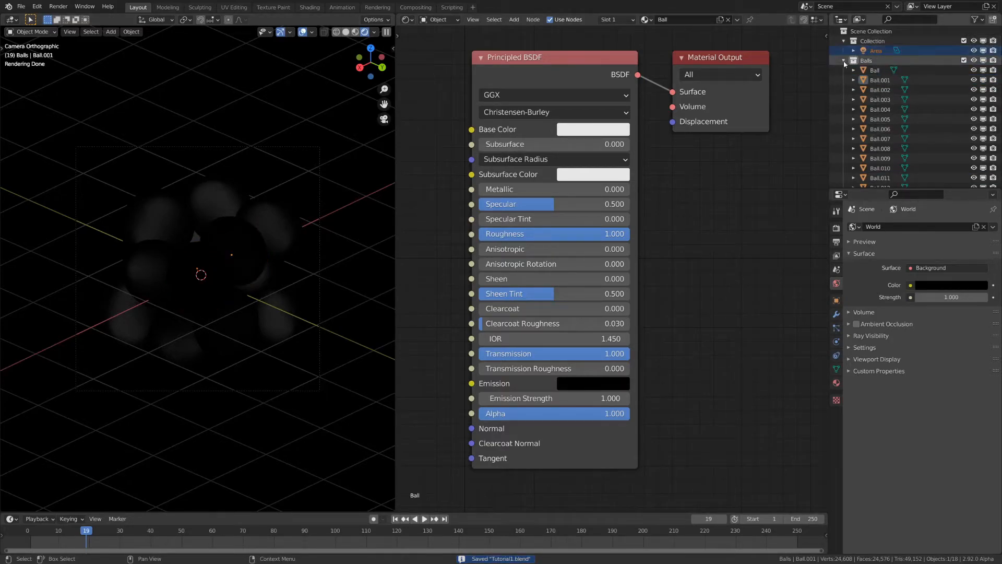
click(844, 61)
click(876, 50)
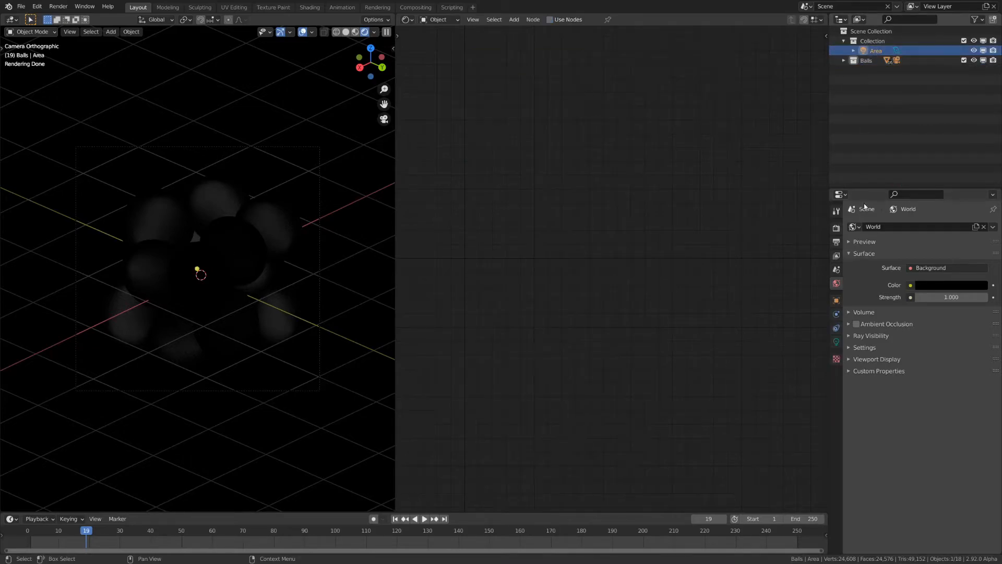
click(836, 342)
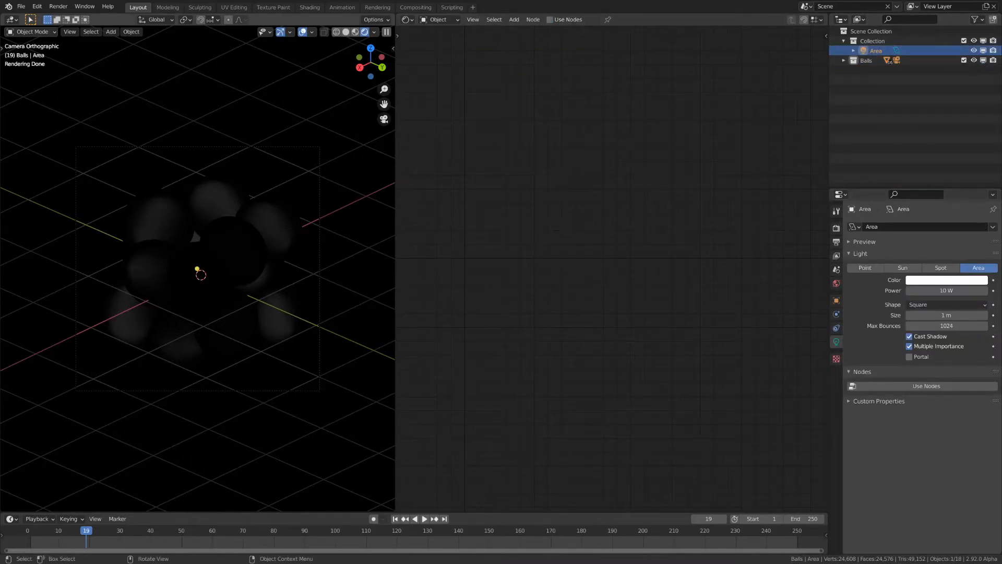
click(946, 288)
text(3000)
key(Return)
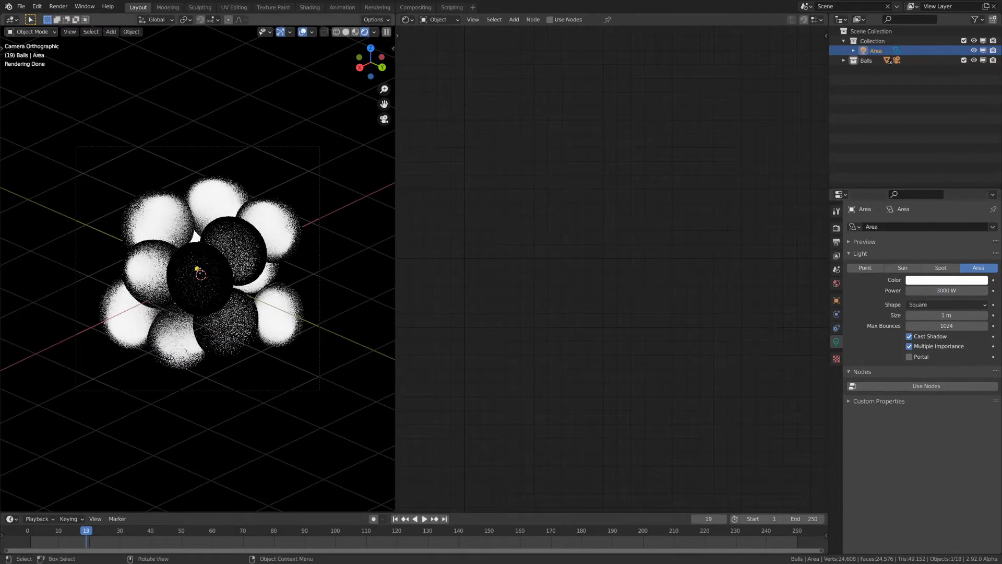
key(ctrl+s)
Tint the area light blue with a hue of 0.636 and save the file.
click(923, 280)
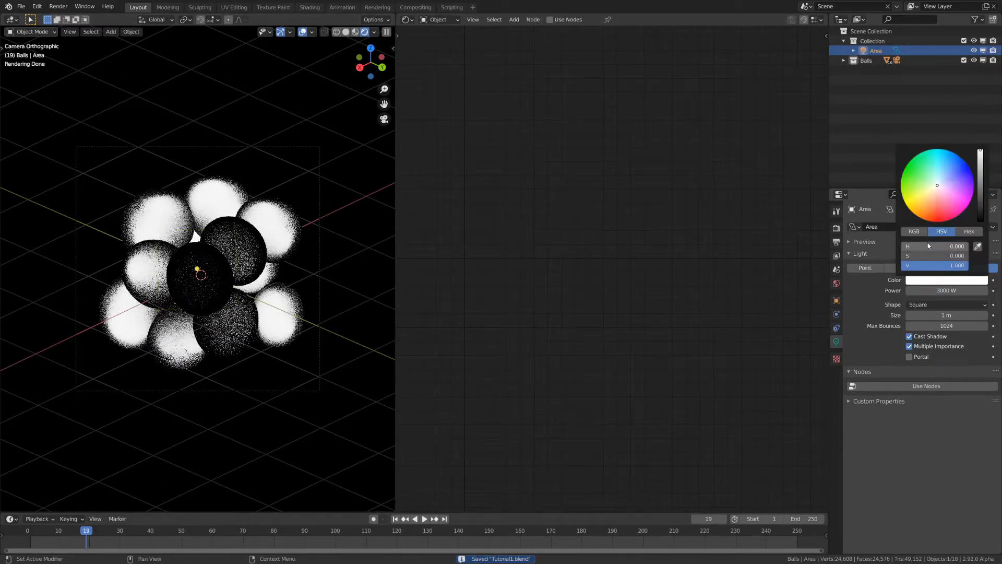
drag(951, 176, 952, 171)
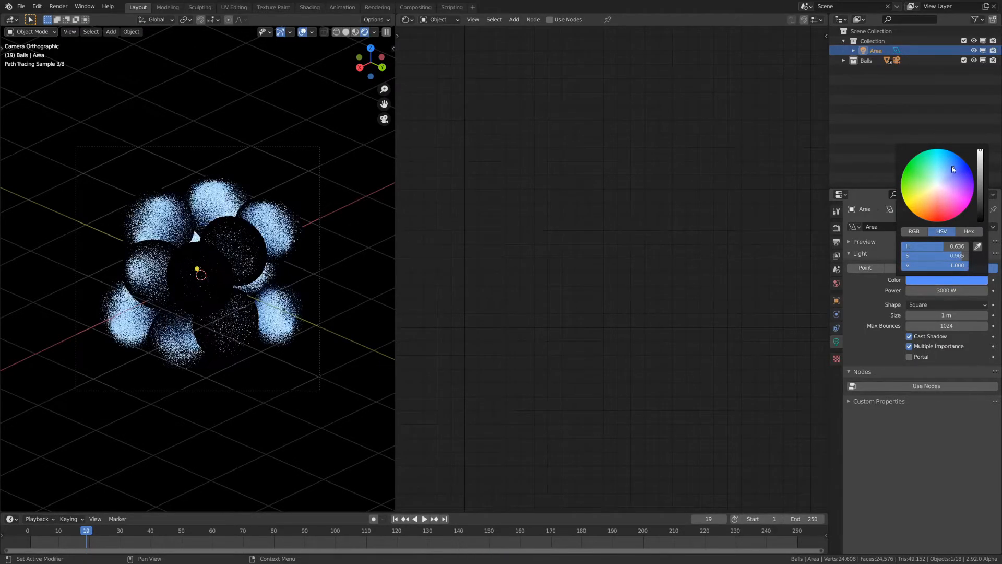
click(230, 301)
key(ctrl+s)
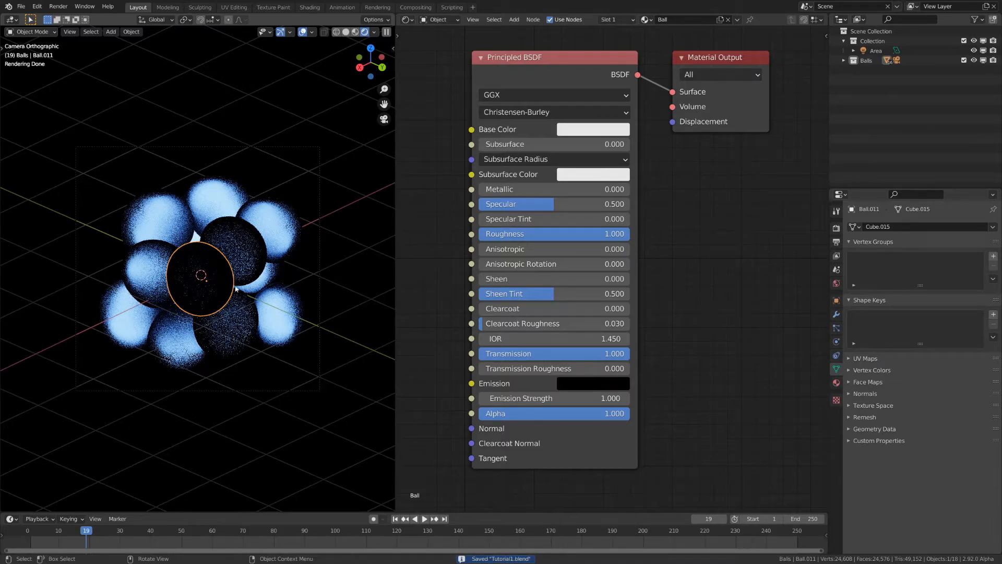
Delete the selected front ball together with a second ball of the cluster in solid shading.
middle_drag(193, 268, 256, 287)
key(z)
mouse_move(143, 308)
middle_down()
mouse_move(229, 287)
mouse_move(221, 260)
middle_up()
middle_drag(283, 277, 213, 301)
shift+click(158, 296)
key(x)
click(159, 298)
Delete two more dark foreground balls, Ball.008 and the one above it, judging from the rendered camera view.
click(207, 268)
click(214, 304)
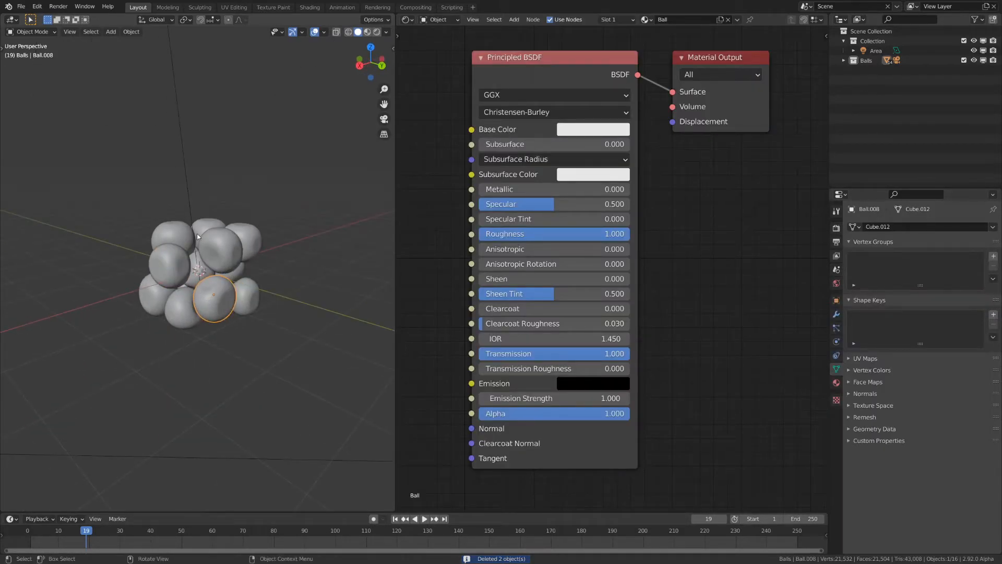
click(384, 119)
click(376, 31)
scroll(261, 259, up, 2)
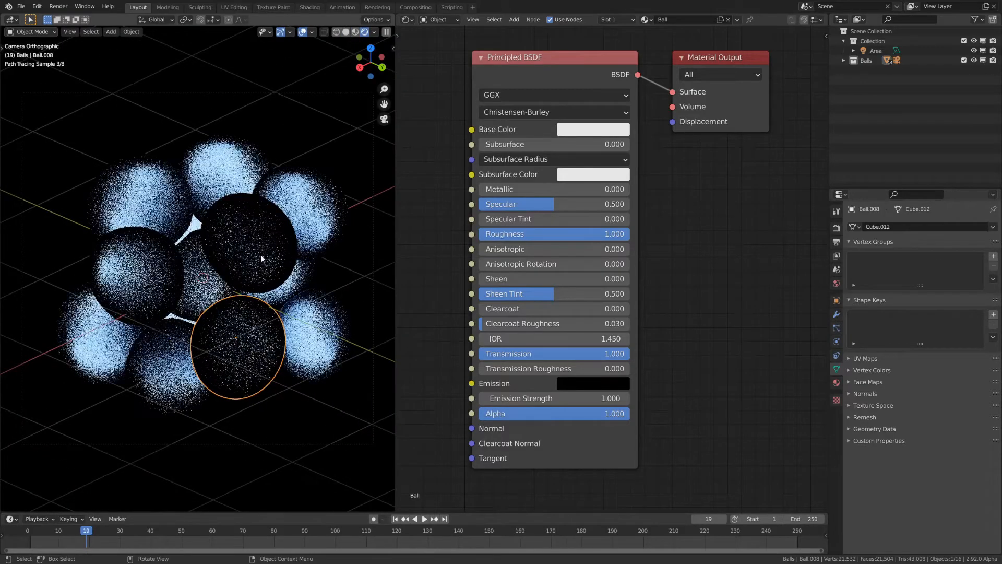
key(Delete)
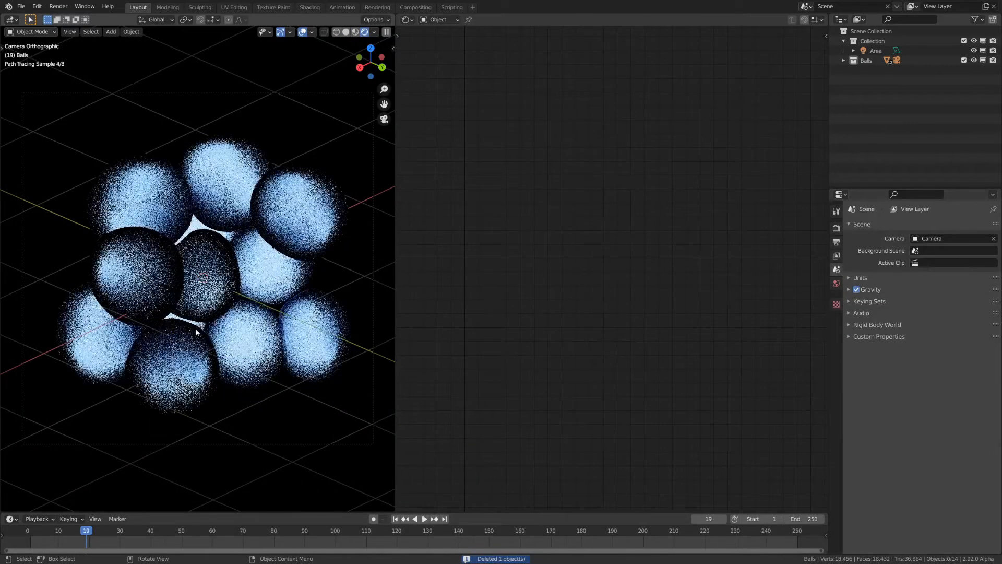
click(170, 288)
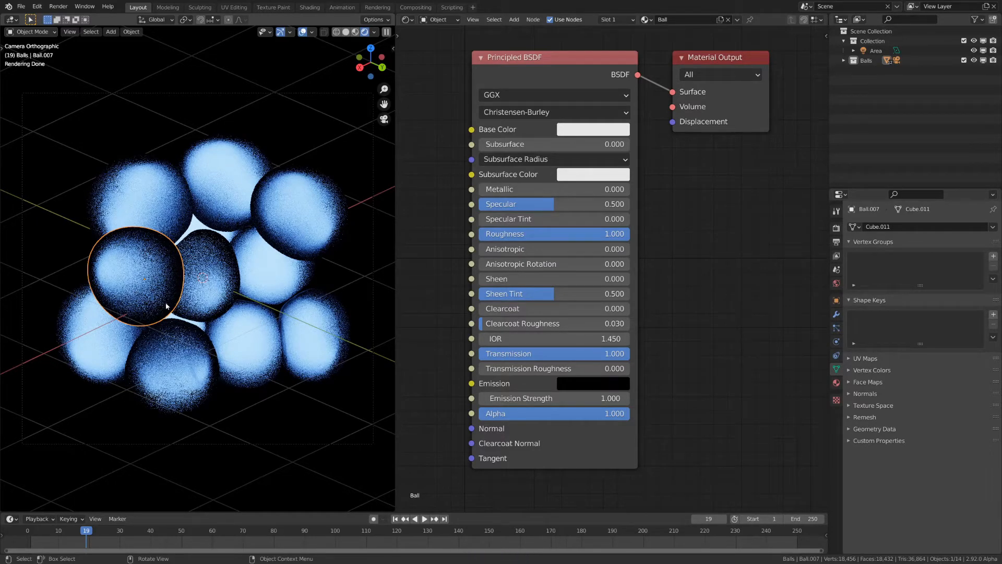
key(h)
key(ctrl+z)
Save the file with the thinned-out ball cluster and clear the selection.
key(ctrl+s)
click(267, 312)
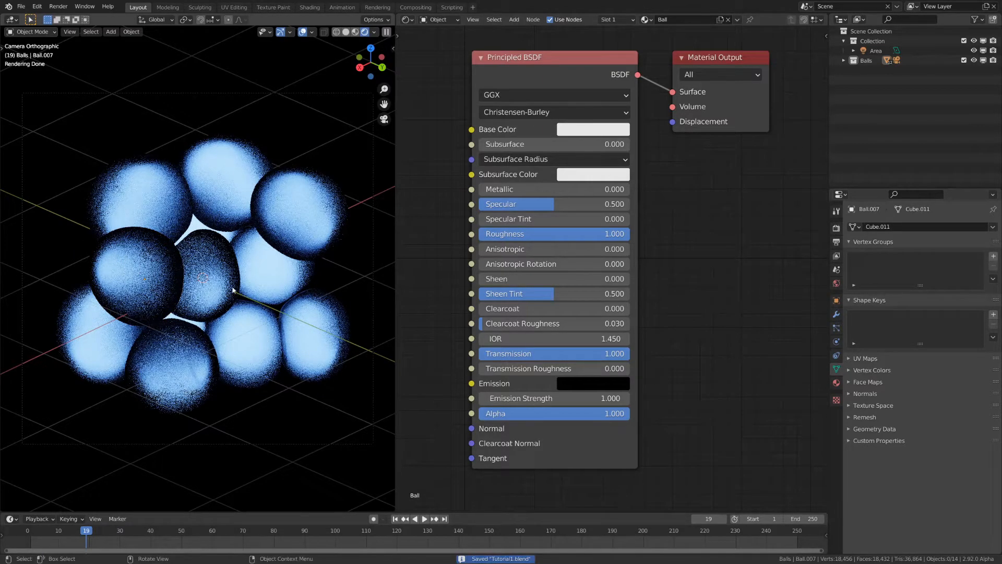
click(837, 230)
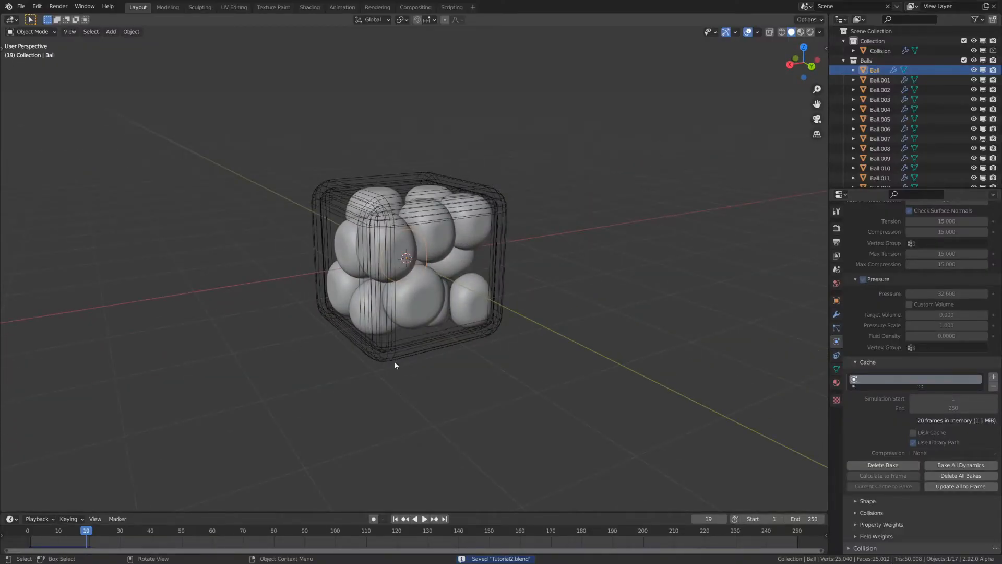
Delete the rounded wireframe Collision cube surrounding the simulated balls.
middle_drag(402, 250, 407, 289)
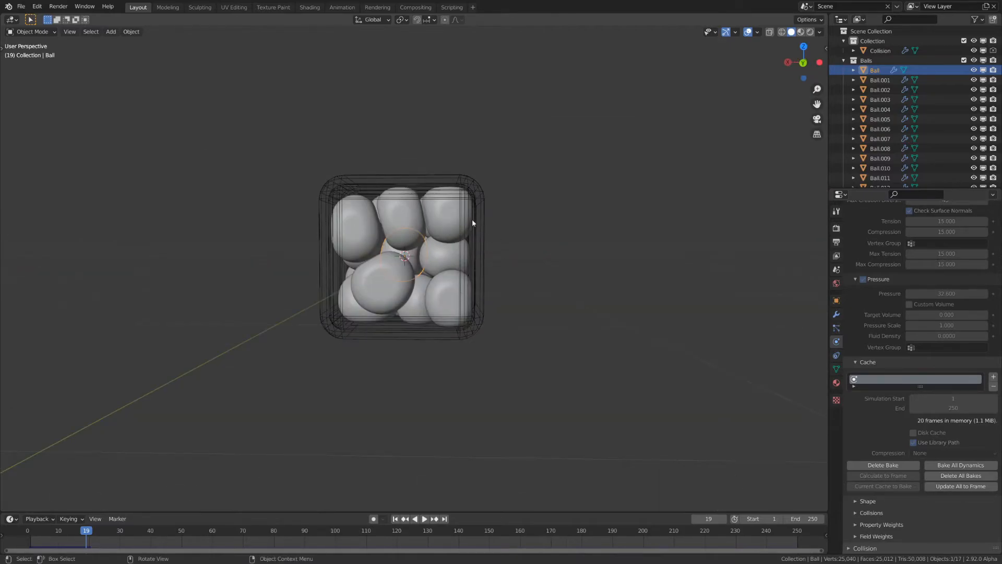
click(353, 179)
key(Delete)
Select all the balls, make Ball.002 the active one and convert them to plain meshes with Convert To Mesh.
drag(291, 168, 478, 332)
middle_drag(372, 337, 409, 333)
key(F3)
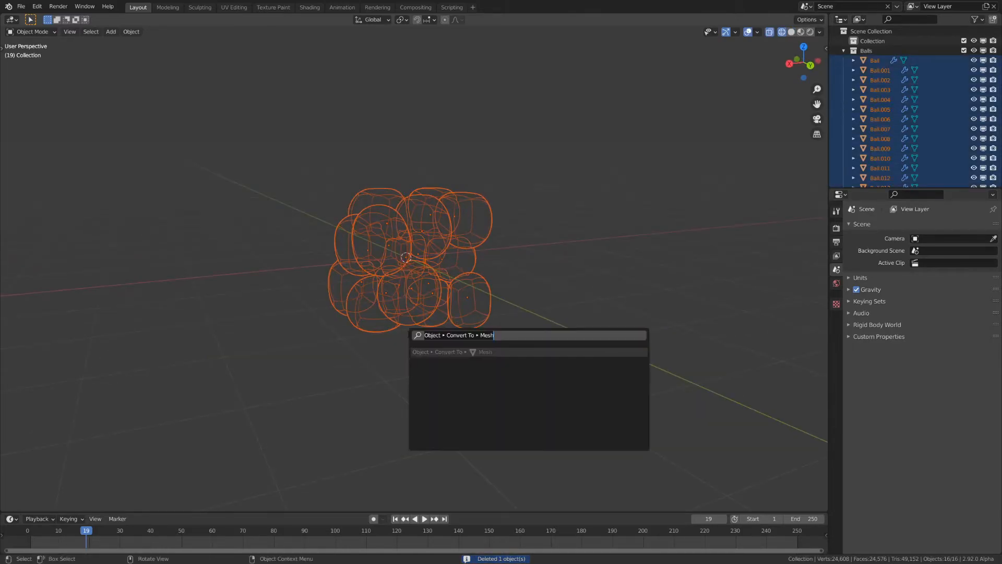
shift+click(386, 234)
key(F3)
key(Return)
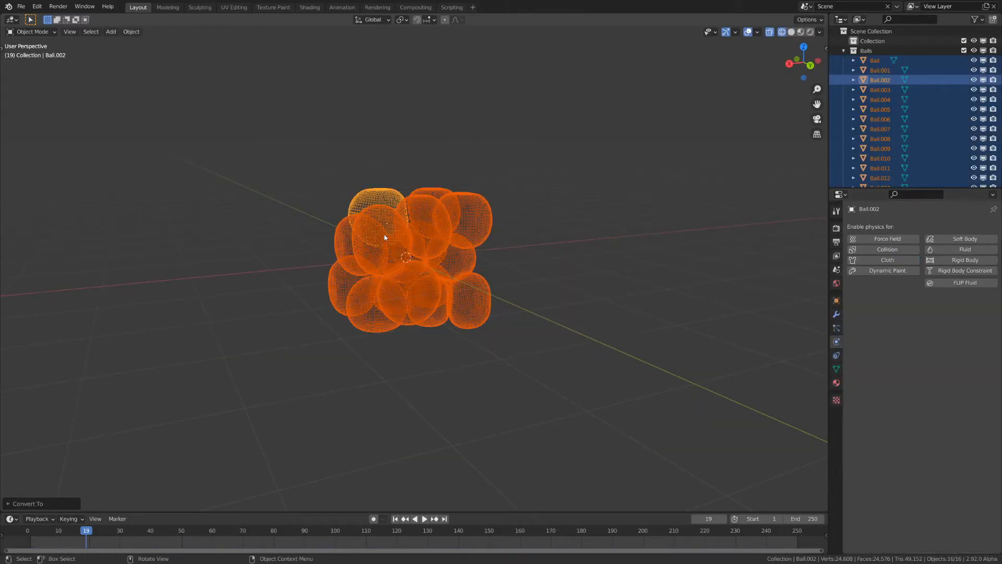
Return to solid shading, add a camera and align it to the current view of the ball cluster.
mouse_move(390, 277)
middle_down()
mouse_move(429, 287)
mouse_move(472, 354)
mouse_move(436, 306)
mouse_move(465, 312)
middle_up()
key(shift+z)
scroll(450, 306, up, 3)
scroll(472, 353, down, 6)
scroll(436, 308, up, 3)
key(shift+a)
mouse_move(461, 317)
click(433, 337)
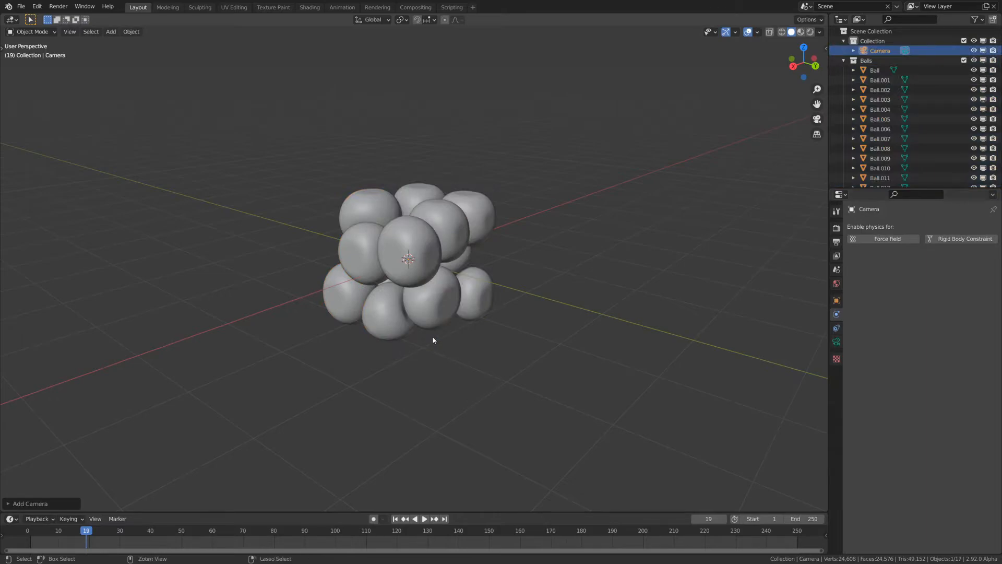
key(ctrl+alt+KP_0)
Switch the camera to Orthographic with a scale of 3.280 and move it to frame the cluster.
click(836, 342)
click(939, 256)
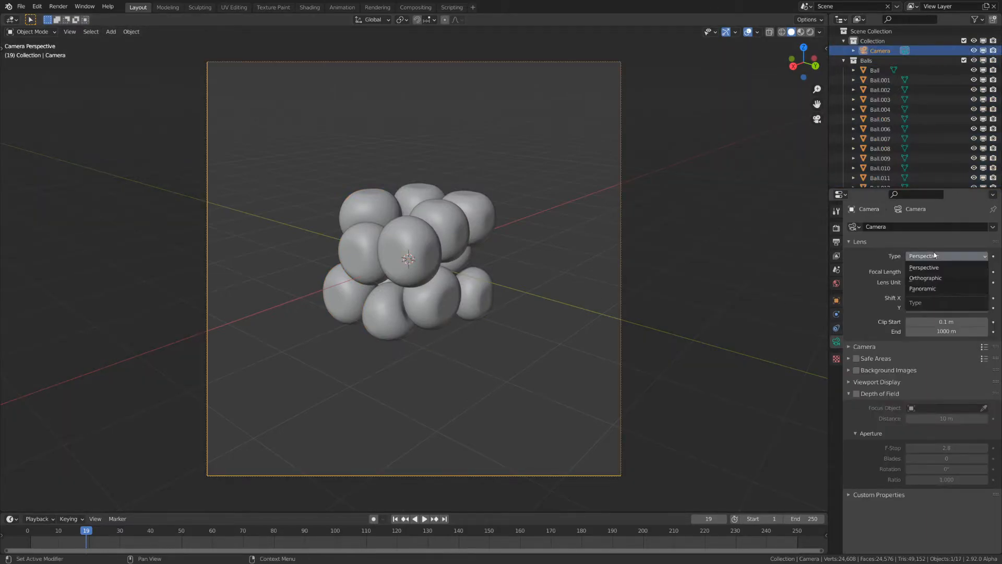
click(940, 268)
drag(946, 272, 898, 272)
key(r)
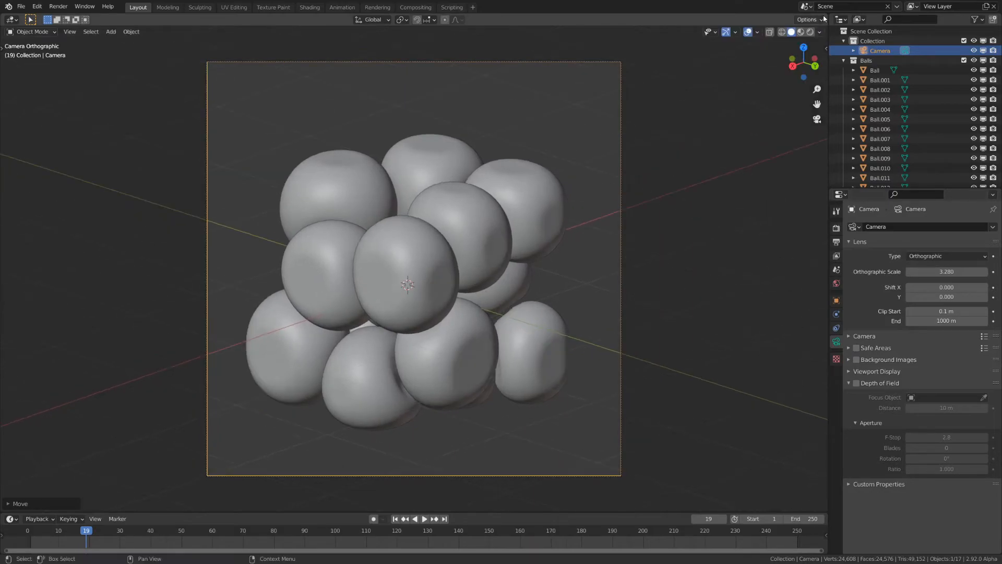
Split the 3D viewport vertically and show the Shader Editor in the new area.
drag(825, 16, 429, 21)
click(439, 19)
click(458, 111)
Create a new Principled BSDF material, link it to all the balls and save the file.
middle_drag(332, 314, 234, 297)
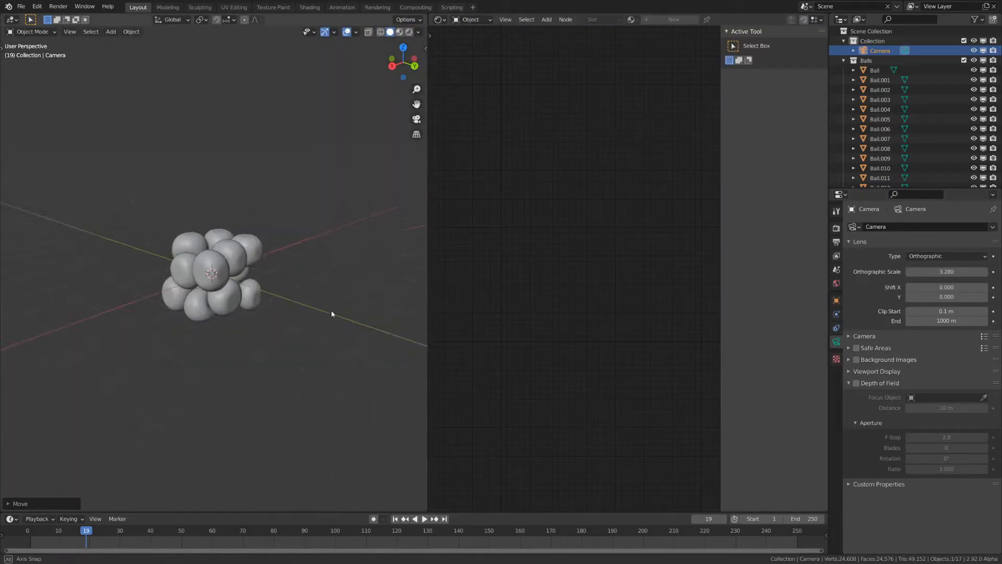
key(alt+z)
drag(104, 167, 306, 341)
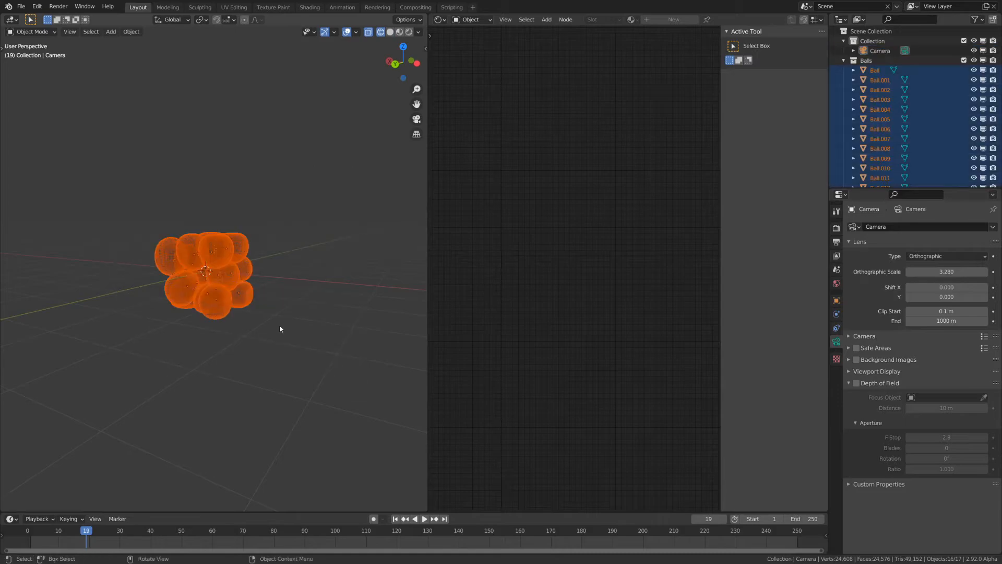
click(652, 21)
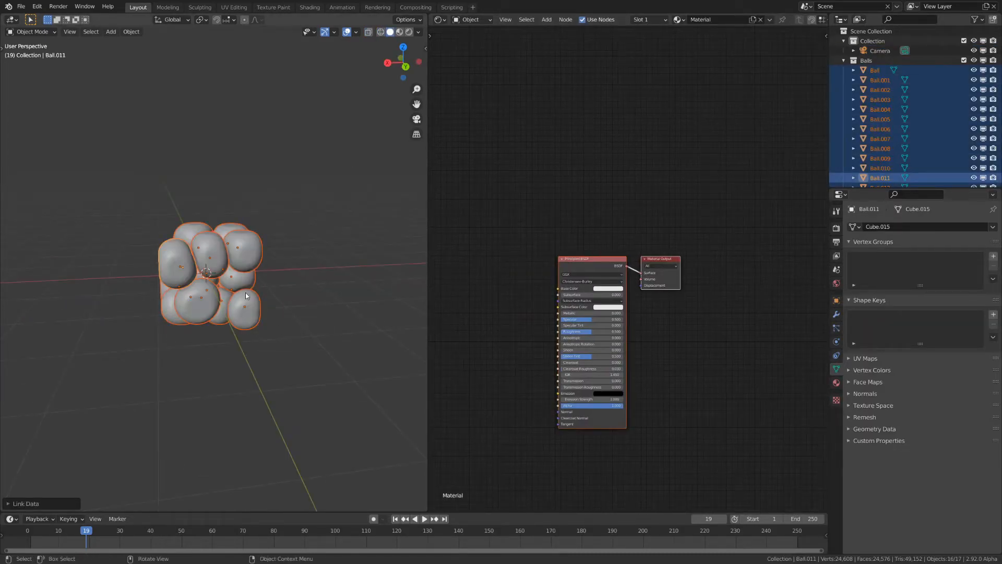
key(ctrl+s)
Add an area light and move it along the X axis away from the balls.
click(318, 280)
scroll(318, 307, down, 4)
mouse_move(295, 307)
middle_down()
mouse_move(318, 306)
mouse_move(284, 324)
mouse_move(269, 319)
mouse_move(282, 303)
middle_up()
scroll(270, 319, up, 3)
key(shift+a)
mouse_move(279, 276)
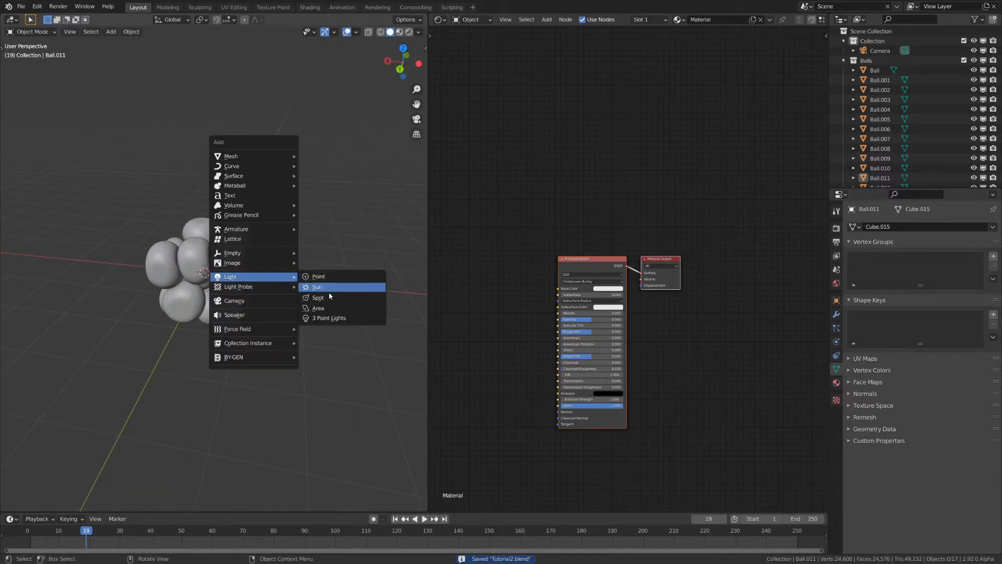
click(326, 309)
scroll(327, 312, down, 3)
middle_drag(173, 308, 284, 278)
key(g)
key(x)
click(295, 272)
Rotate the area light about the X and Z axes so that it faces the balls.
key(r)
key(x)
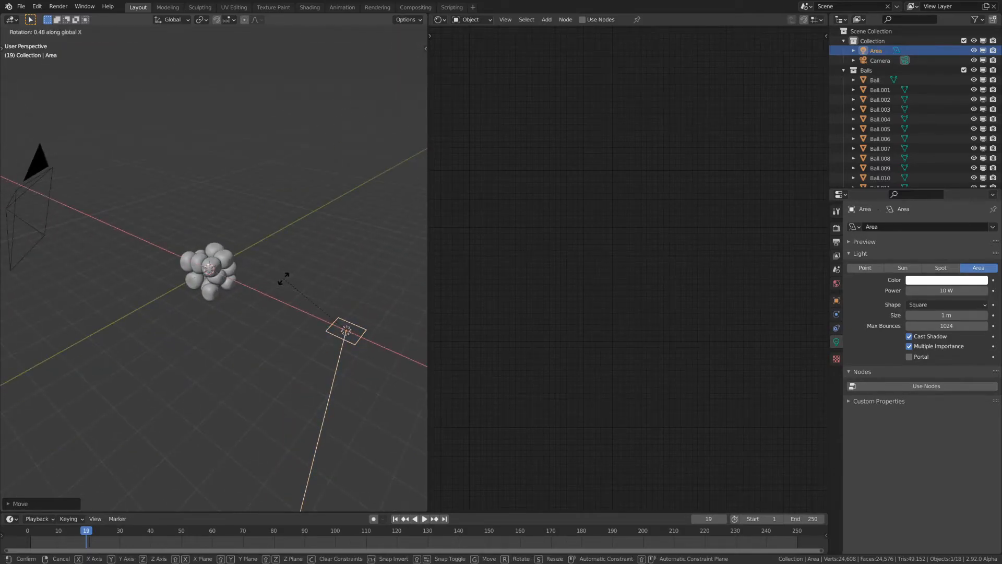
key(BackSpace)
key(BackSpace)
text(0-)
key(Return)
middle_drag(284, 279, 358, 282)
key(r)
key(z)
key(Return)
Duplicate the area light onto the Y axis, rotate the copy about Z to face the balls and adjust its position.
key(s)
key(z)
key(Return)
middle_drag(250, 208, 225, 311)
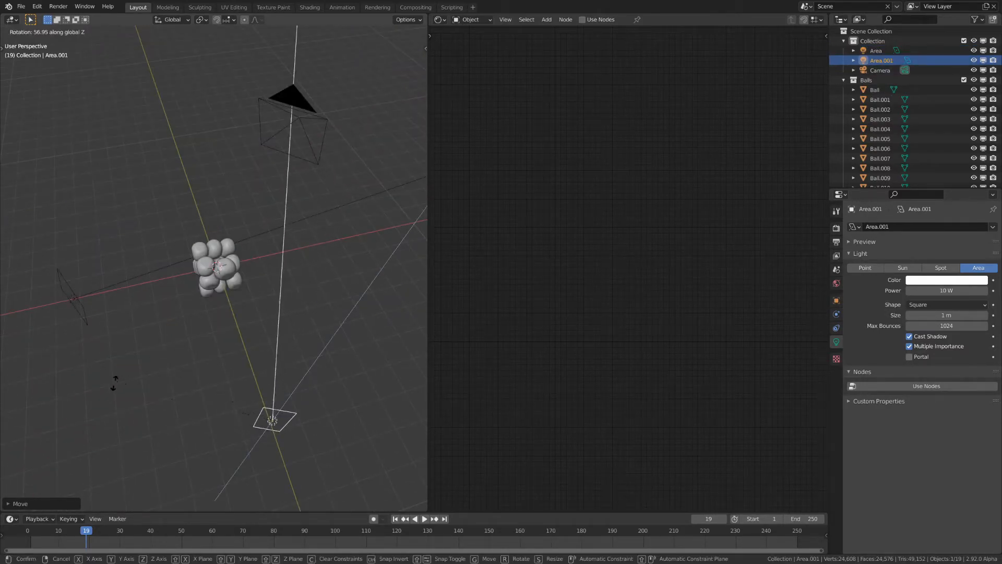
key(Return)
key(g)
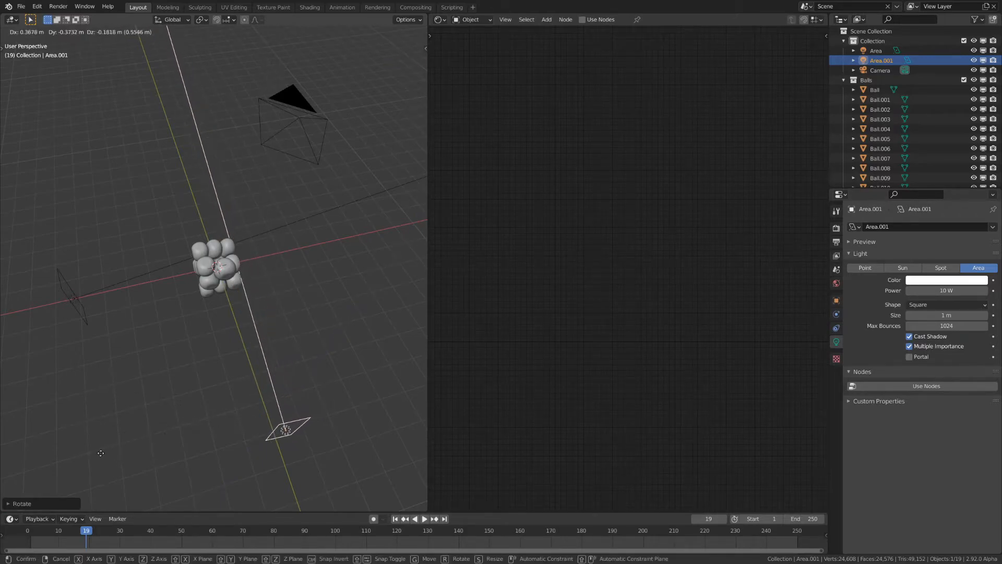
key(Return)
Look through the camera in rendered shading and save the file.
middle_drag(228, 421, 330, 318)
click(416, 119)
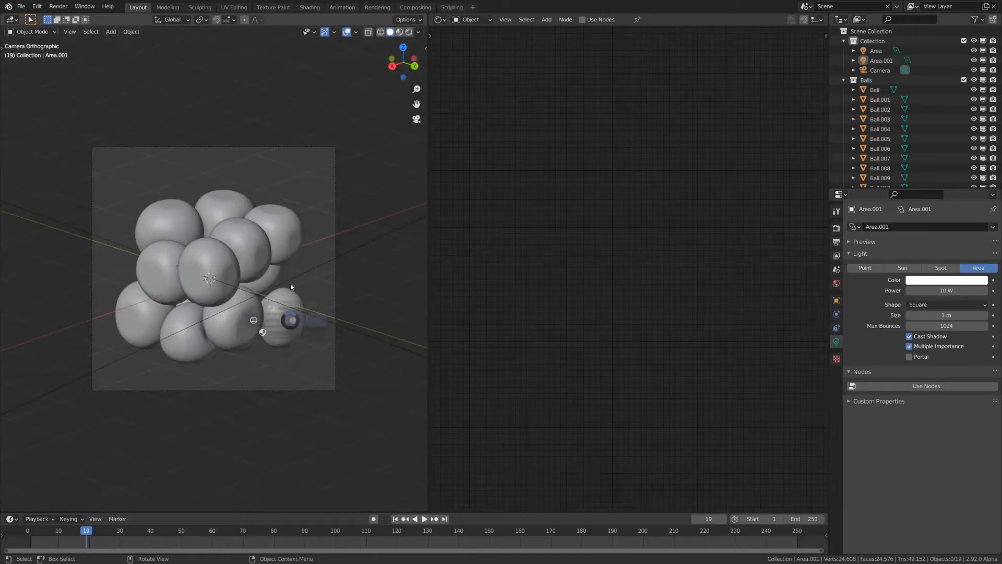
key(z)
click(297, 245)
key(ctrl+s)
scroll(300, 238, up, 3)
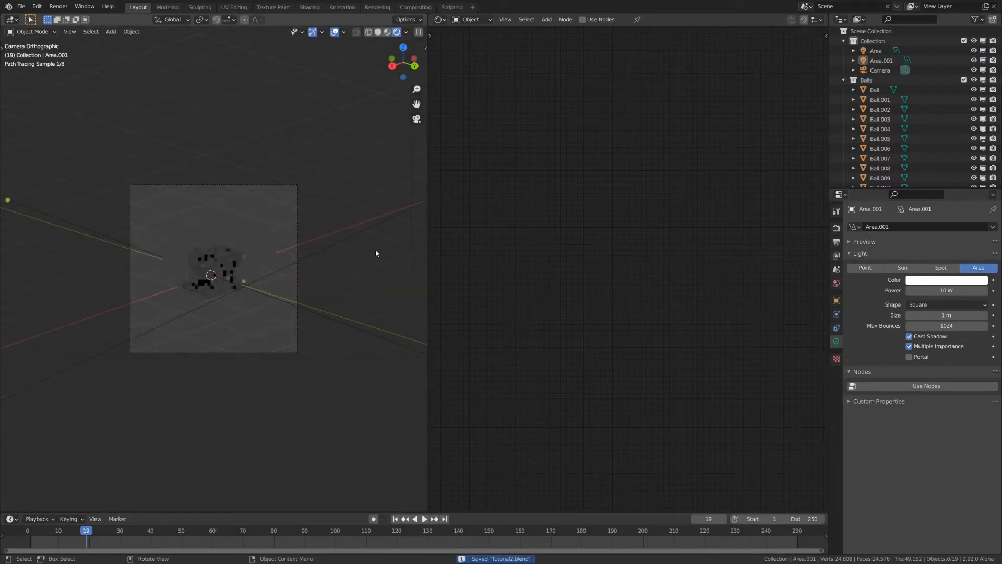
Set the world background color to black.
click(836, 228)
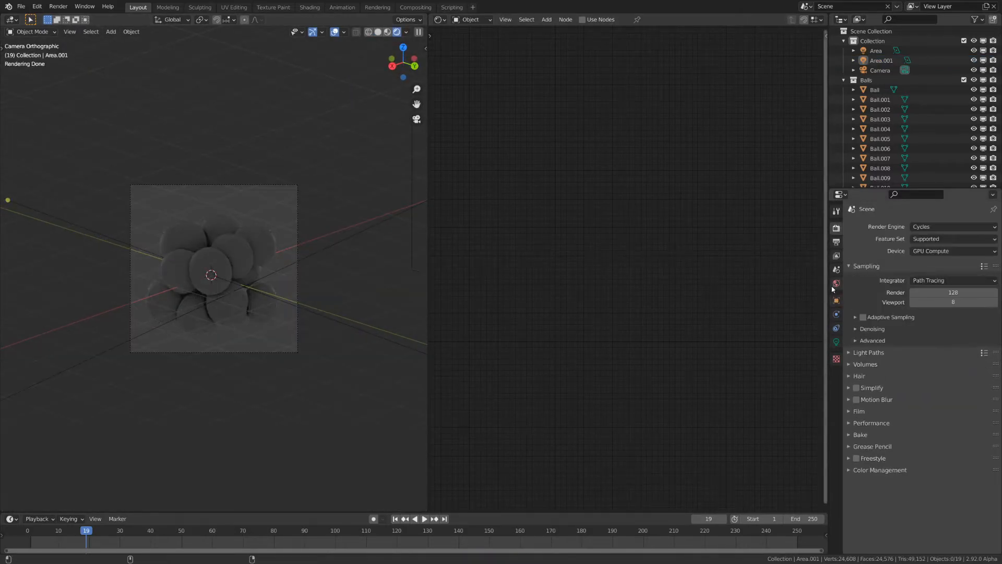
click(837, 283)
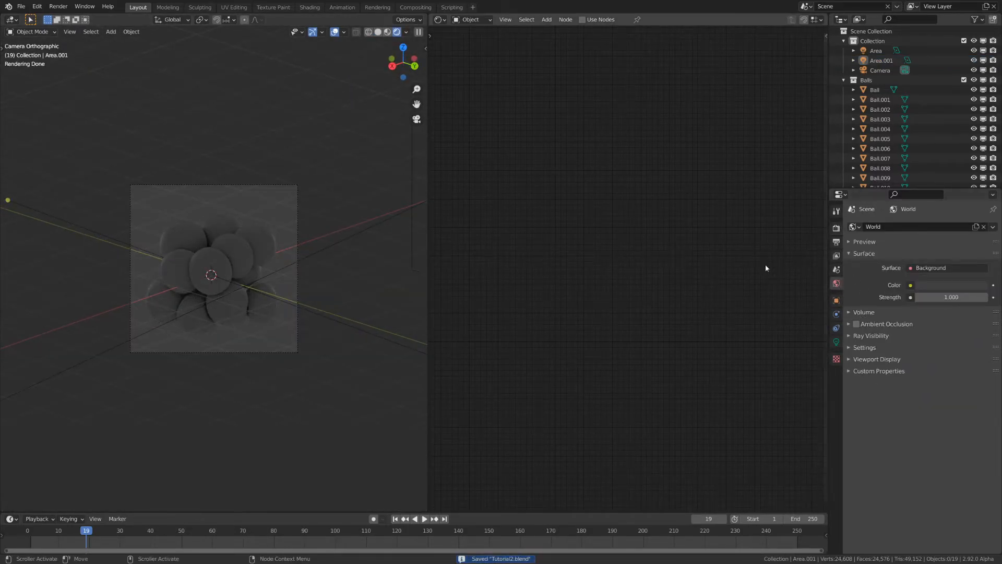
click(954, 287)
click(982, 215)
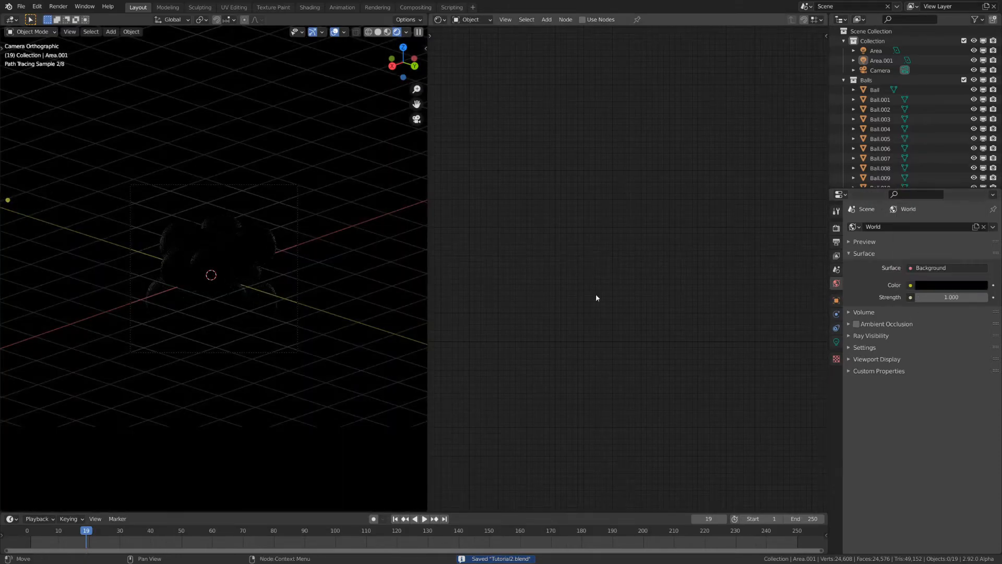
Set the power of the second area light, Area.001, to 1000 W.
scroll(361, 226, down, 3)
click(305, 238)
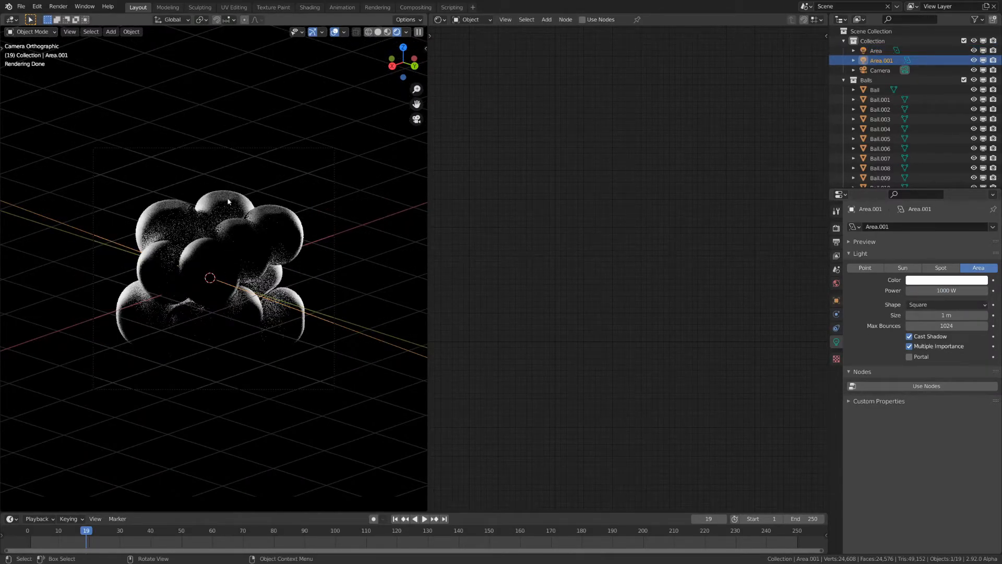
Select the front ball and set its material's Transmission to 0.700.
click(212, 297)
scroll(555, 377, up, 5)
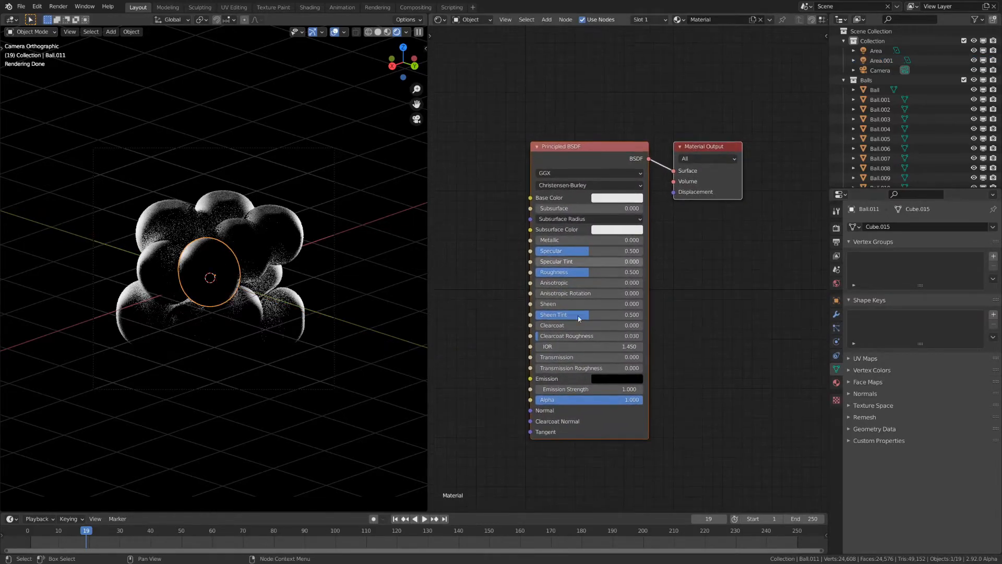
middle_drag(555, 377, 583, 318)
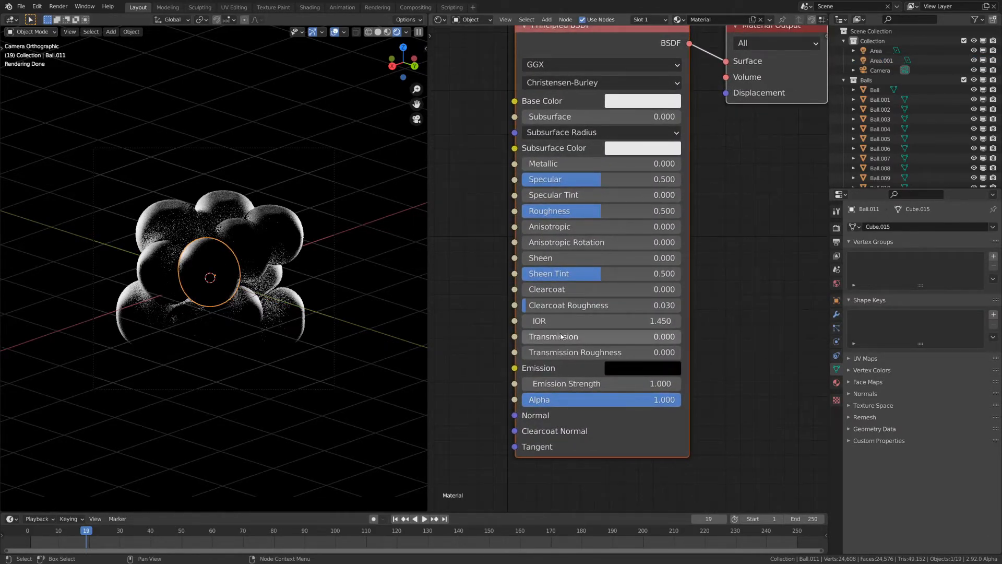
ctrl+drag(560, 333, 672, 334)
Change the material's Base Color to a pale green with a saturation of 0.667 and save the file.
middle_drag(595, 173, 573, 225)
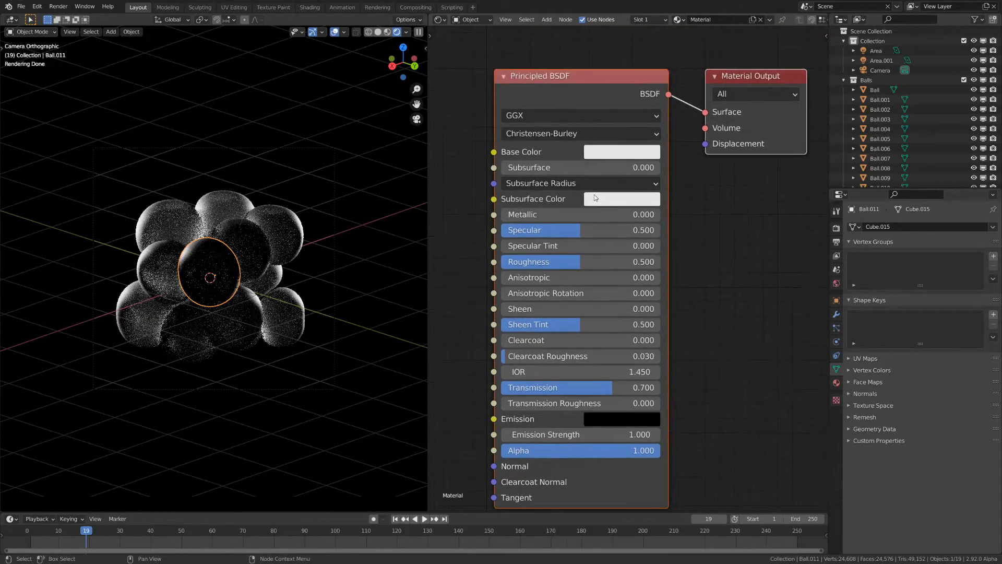
click(622, 152)
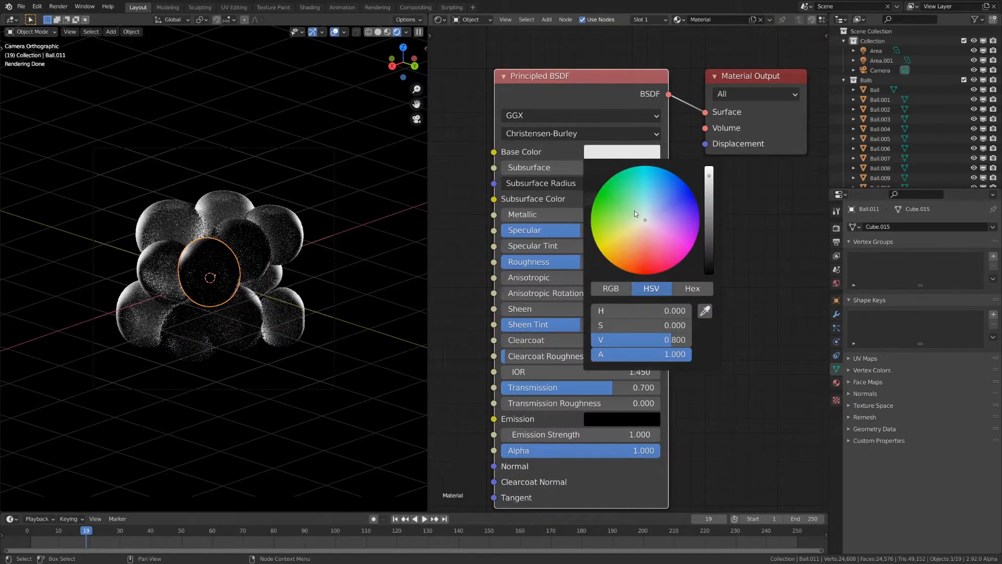
click(618, 213)
click(621, 217)
click(635, 202)
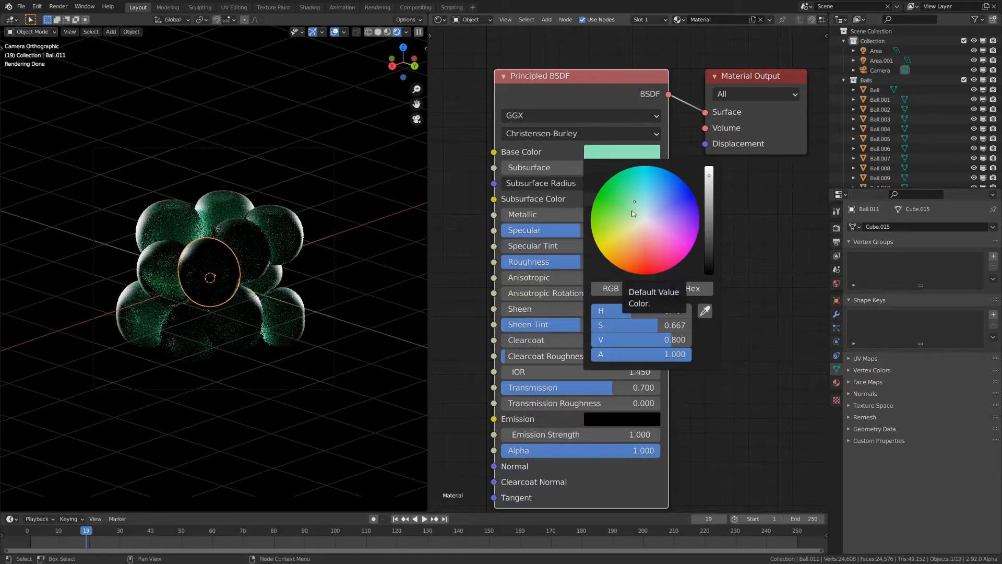
key(ctrl+s)
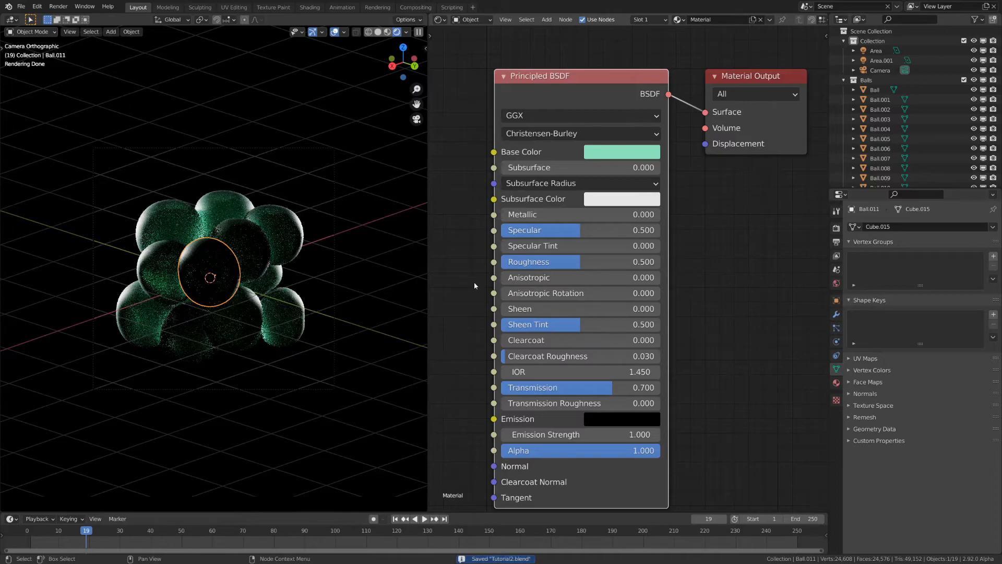
Set the material's Roughness to 1.000 and inspect the rendered cluster from the camera and from outside it.
drag(518, 264, 585, 263)
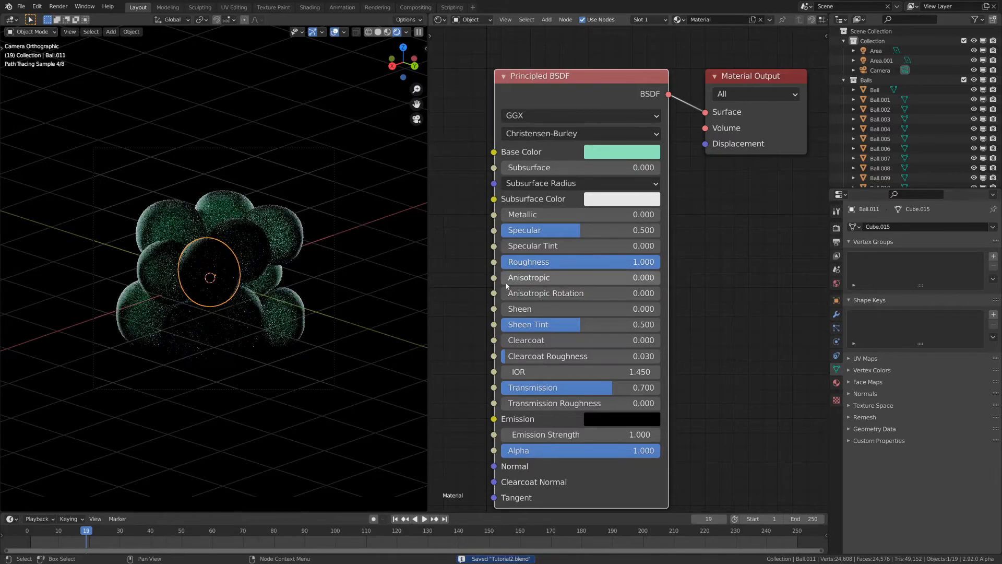
scroll(321, 183, up, 2)
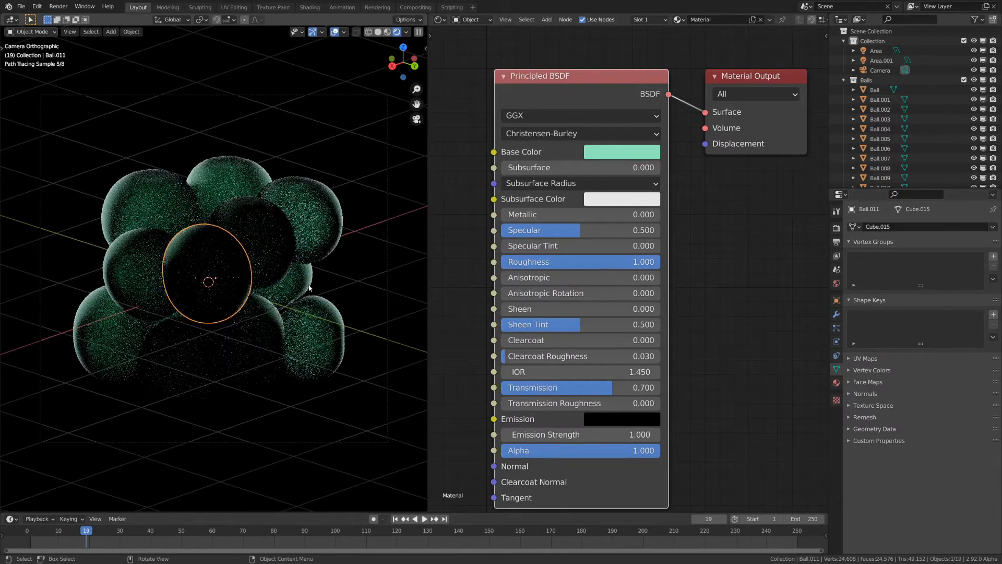
scroll(177, 251, down, 4)
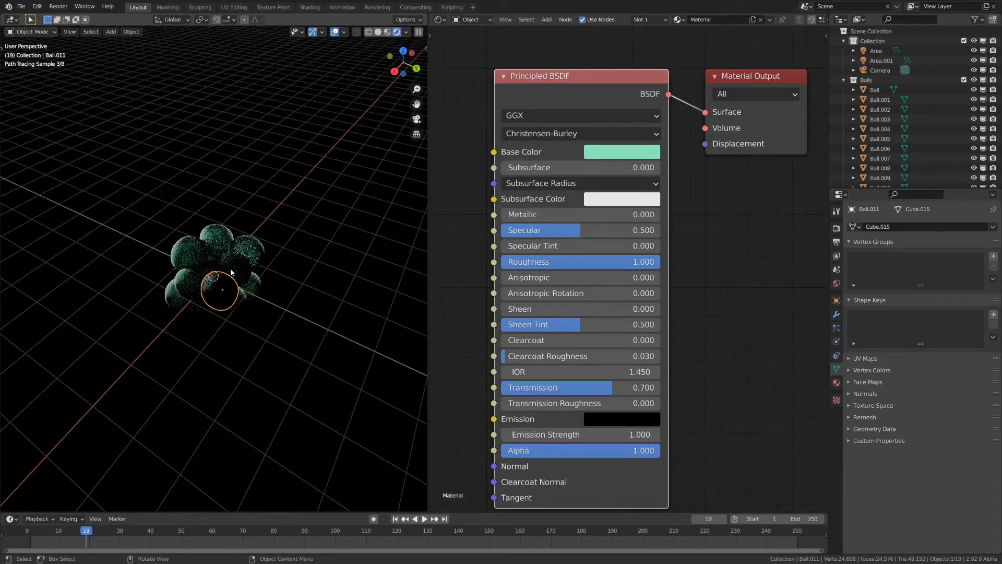
scroll(216, 312, up, 5)
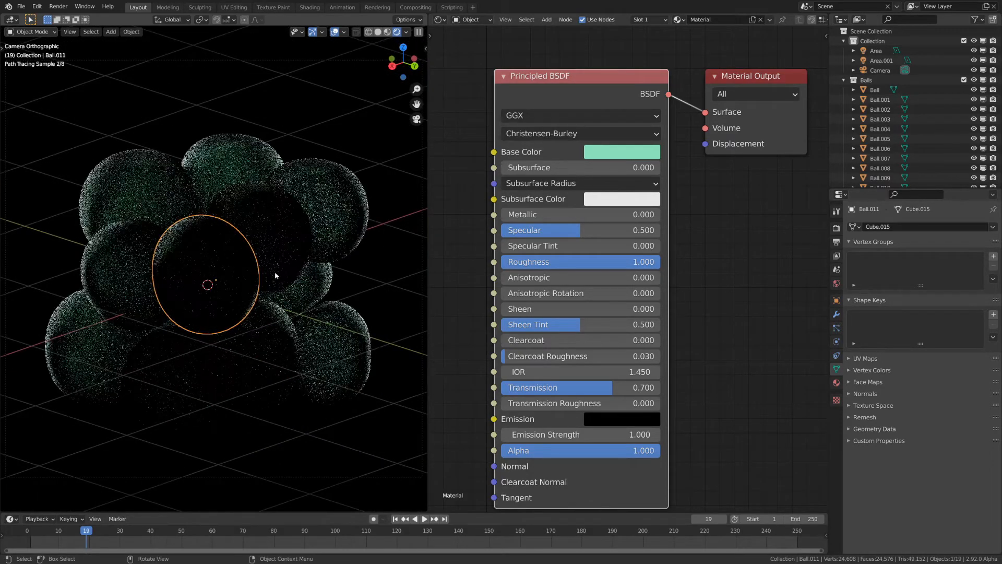
Add a third area light to the scene from a view outside the camera.
scroll(281, 277, down, 6)
click(309, 198)
middle_drag(310, 196, 323, 197)
click(323, 197)
scroll(322, 196, down, 6)
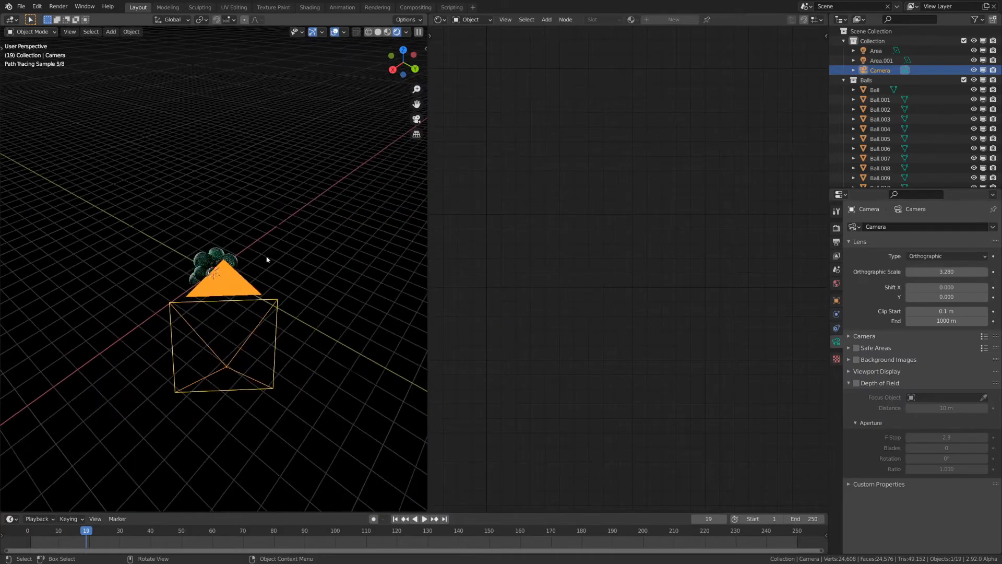
middle_drag(266, 255, 307, 240)
key(shift+a)
mouse_move(308, 238)
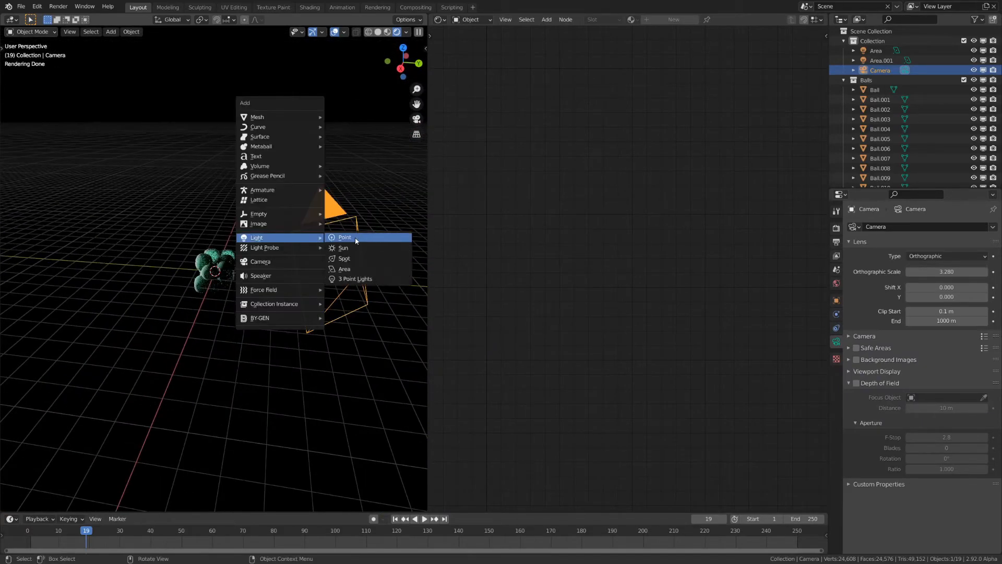
click(364, 270)
Move the third area light away from the cluster, out to the side near the camera.
middle_drag(180, 319, 268, 300)
key(g)
key(z)
right_click(277, 257)
key(g)
click(316, 241)
middle_drag(316, 240, 294, 254)
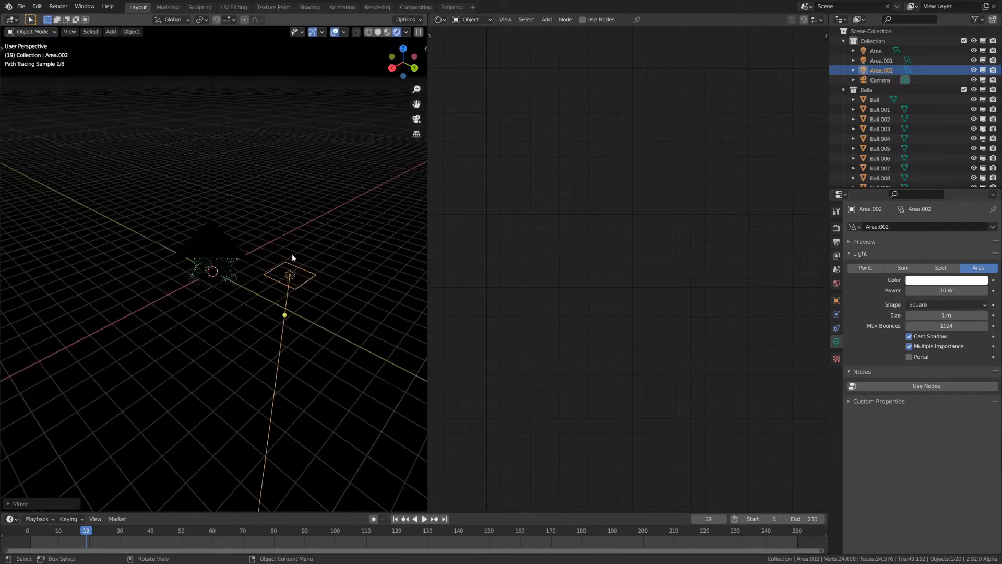
Aim the third area light at the balls and scale it up to several times the cluster's size.
middle_drag(285, 316, 268, 280)
key(s)
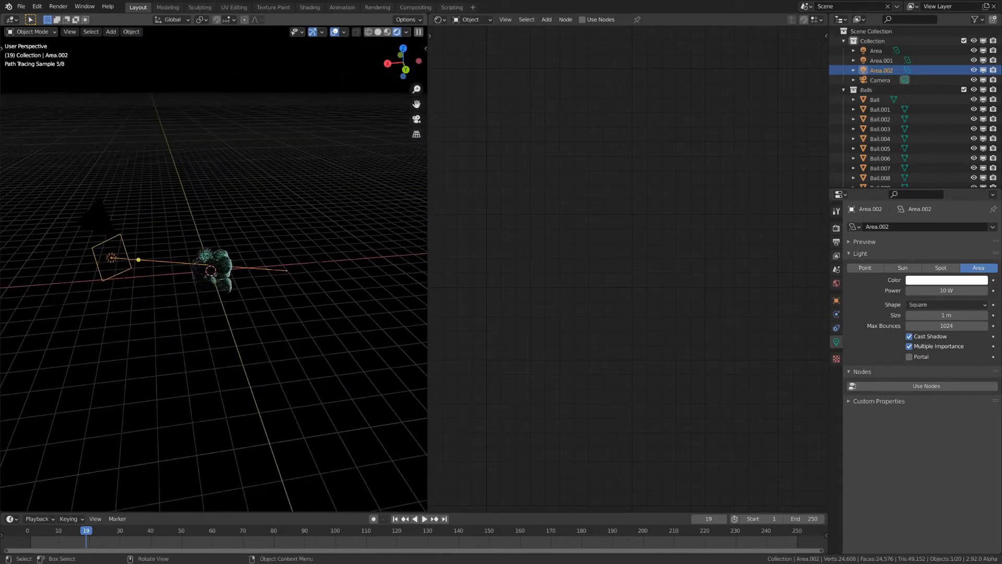
click(343, 277)
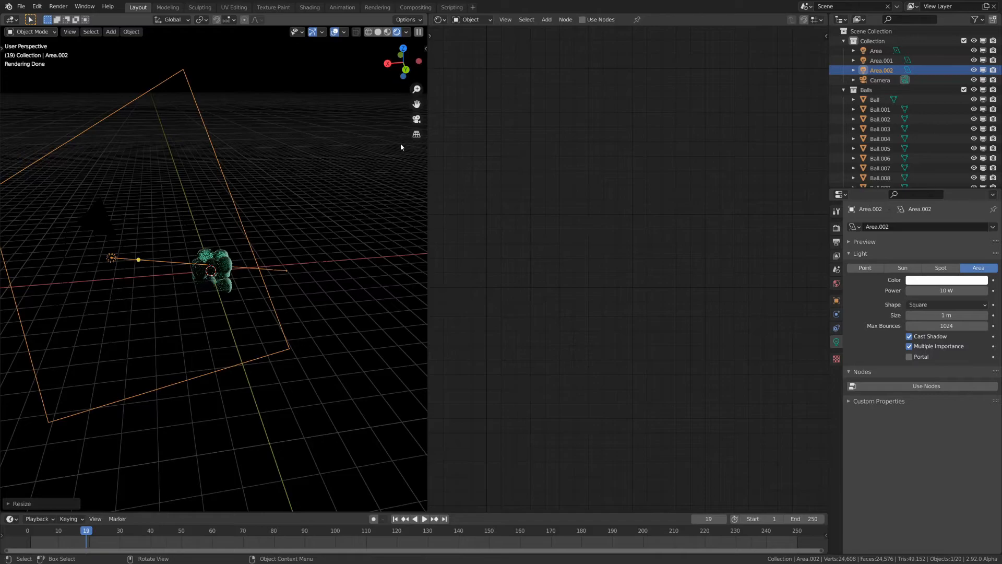
From the camera view, raise the third area light's power to 150 W and tint it light blue.
click(416, 119)
scroll(218, 295, up, 2)
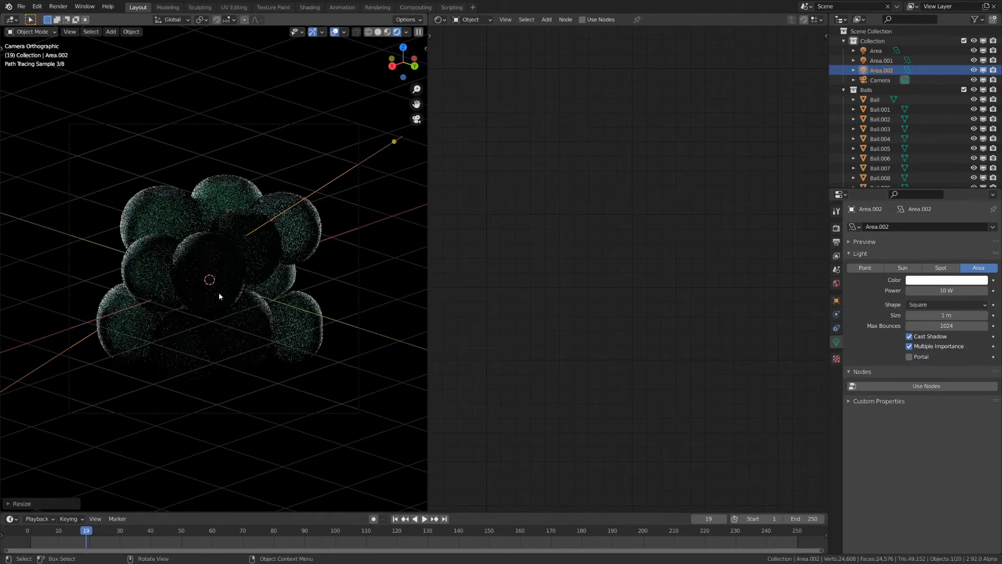
text(50)
key(Return)
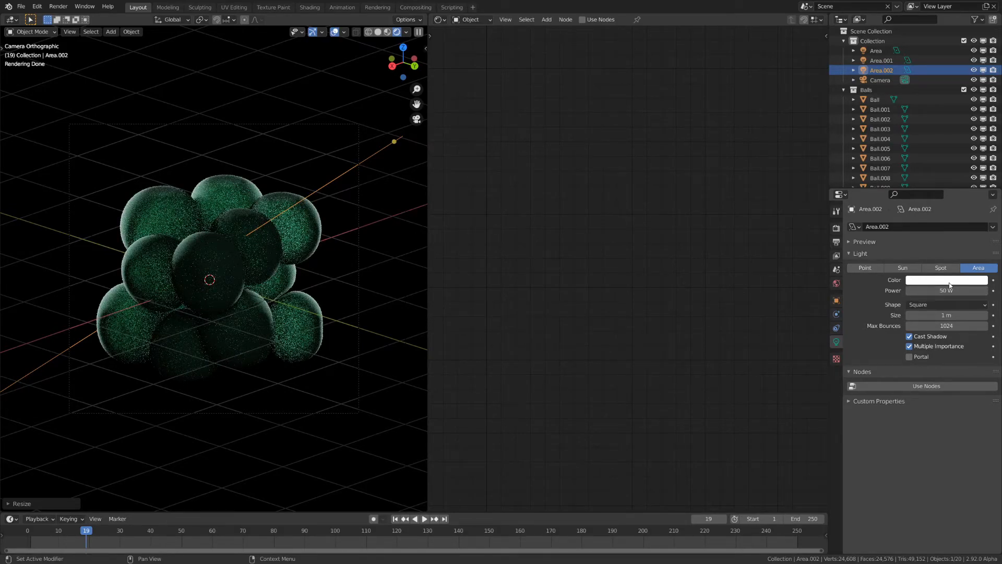
click(950, 284)
drag(944, 189, 939, 202)
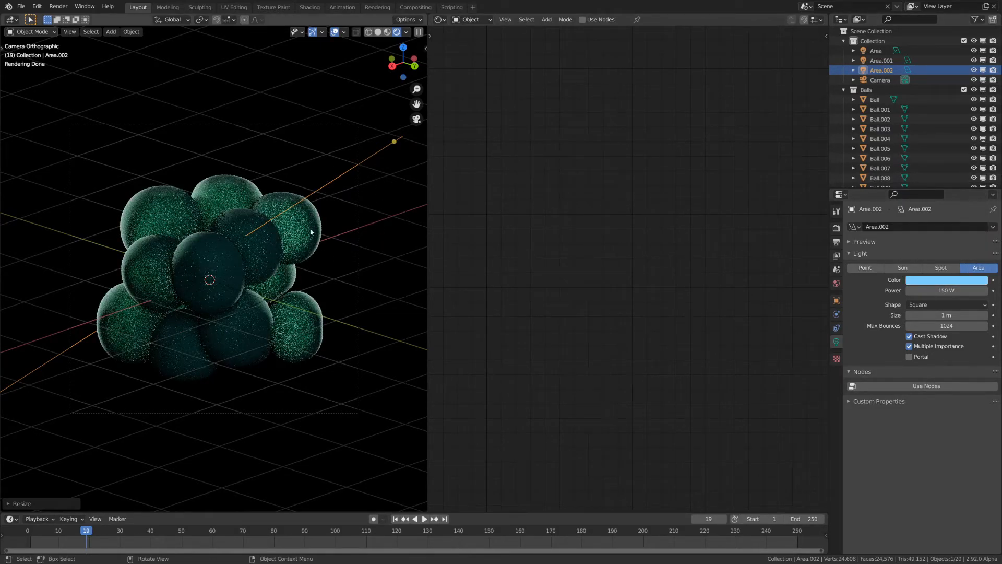
Give the first area light, Area, a saturated blue colour in place of white.
scroll(390, 191, down, 2)
drag(332, 137, 378, 172)
key(a)
scroll(368, 209, down, 3)
key(alt+a)
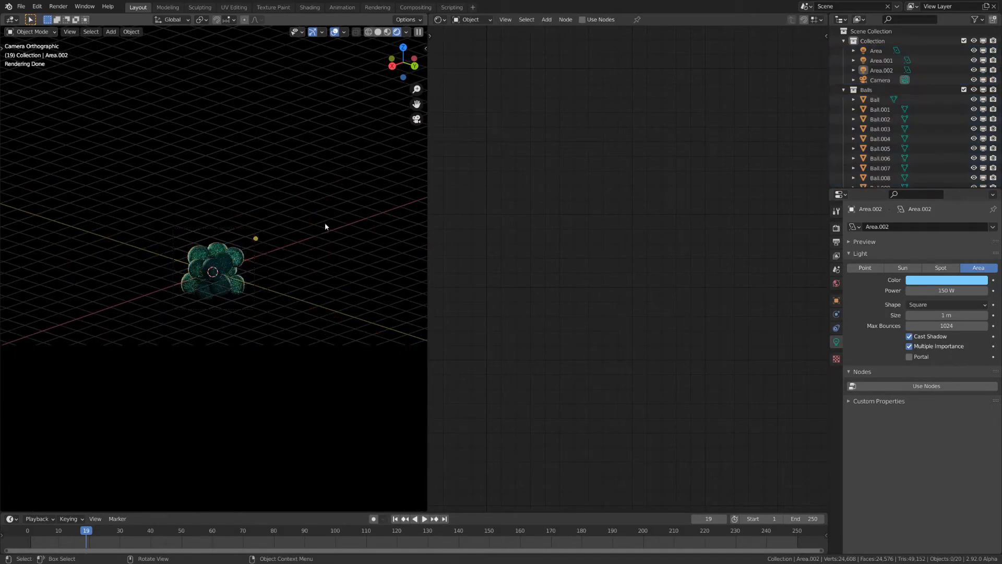
click(329, 226)
click(928, 280)
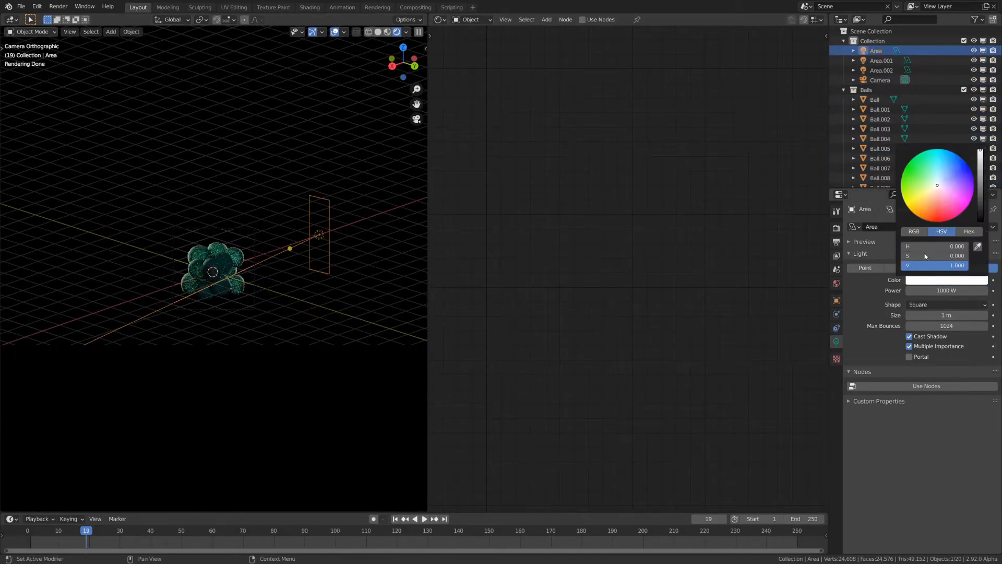
click(947, 171)
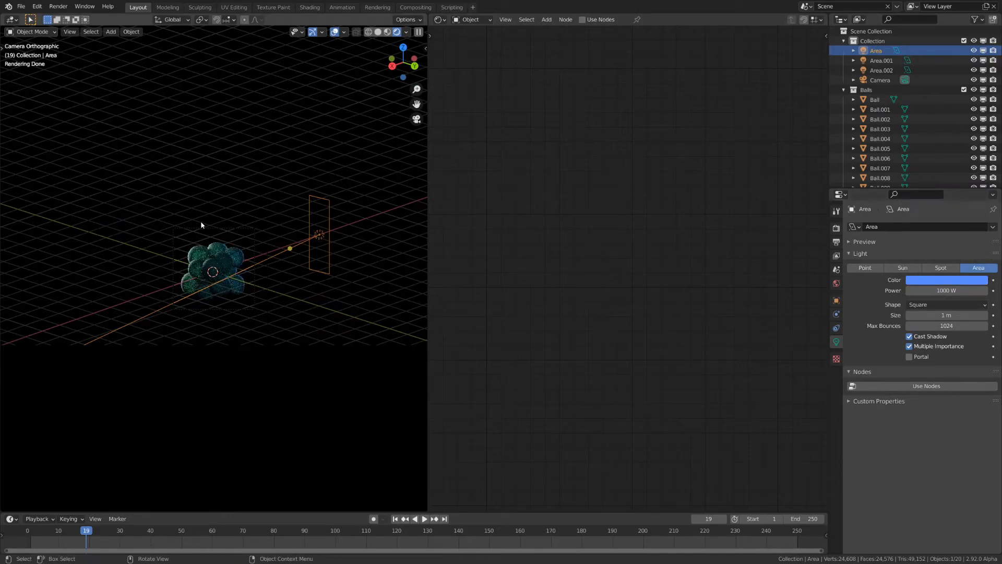
Tint the second area light, Area.001, a light blue.
click(135, 237)
click(115, 232)
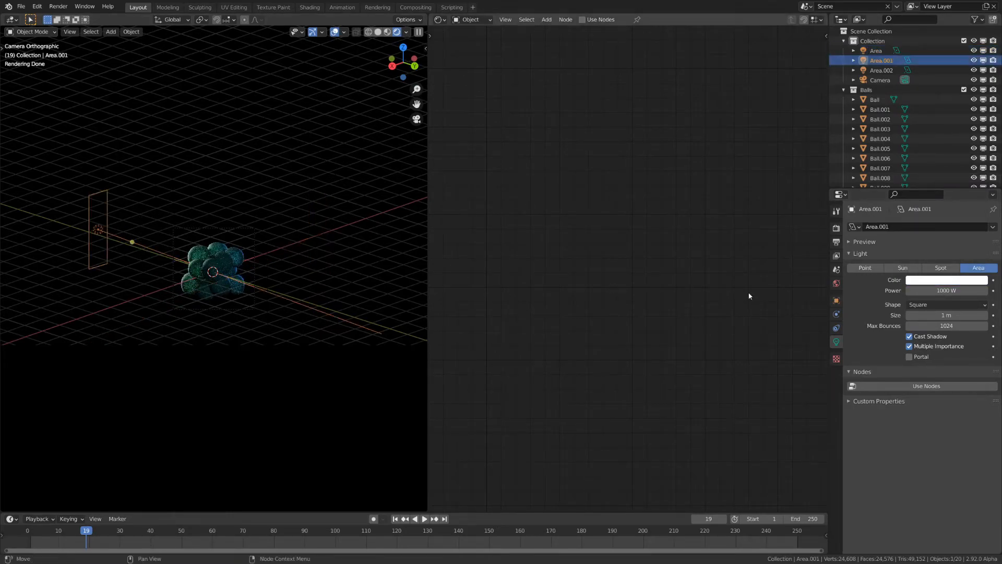
click(928, 280)
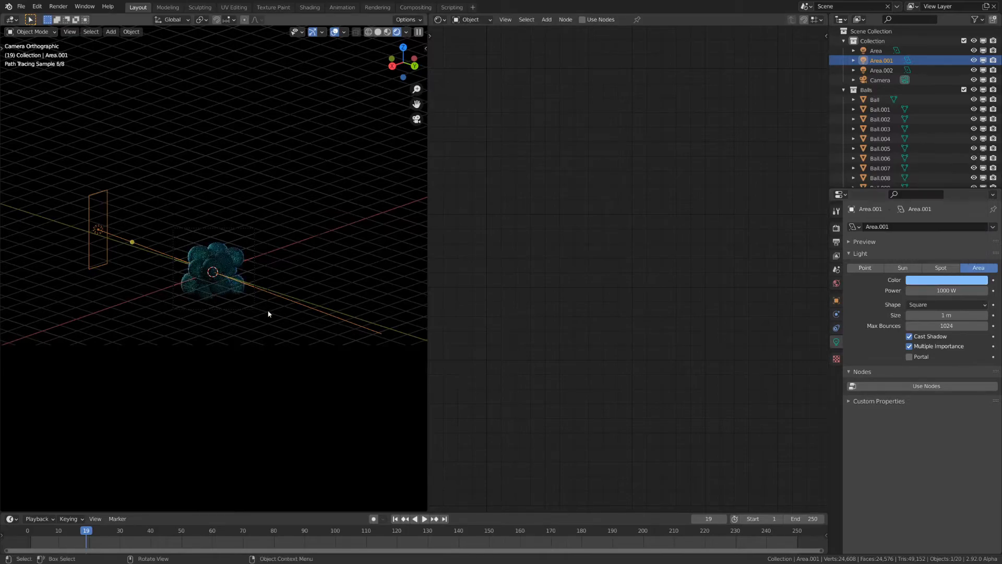
Try red and yellow tints on Area.002, settle on a pale pink-violet colour, and save the file.
key(a)
click(332, 170)
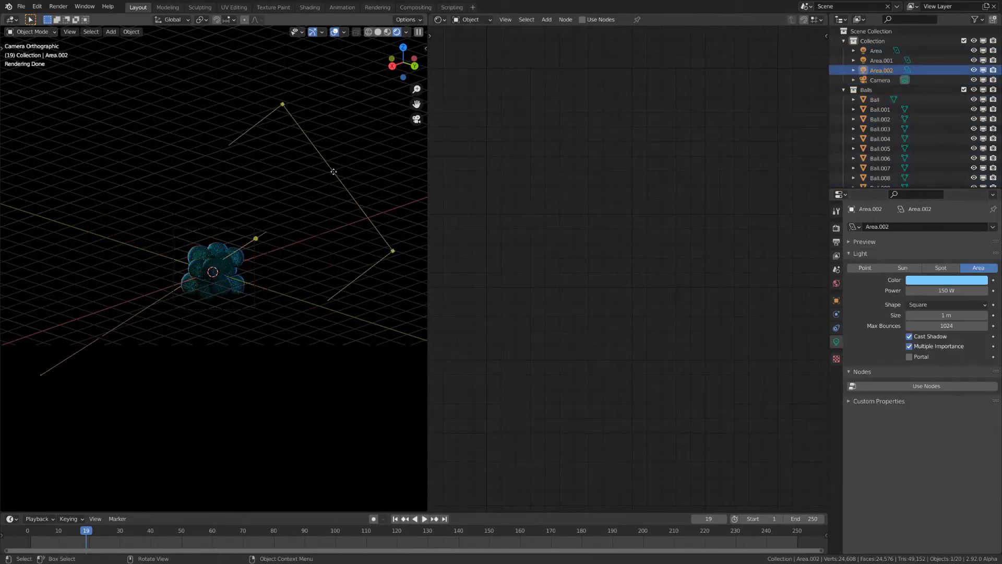
scroll(233, 299, up, 7)
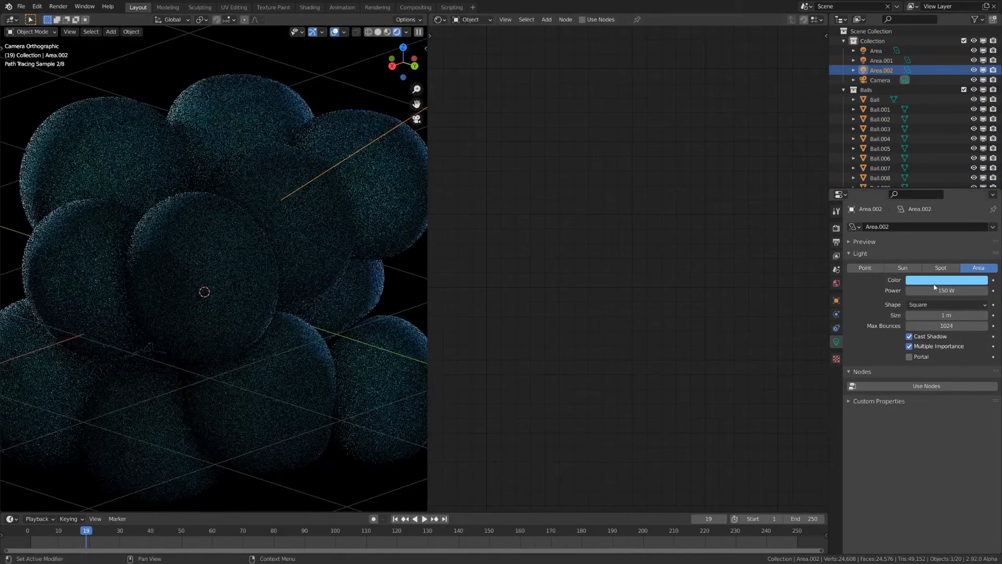
click(935, 283)
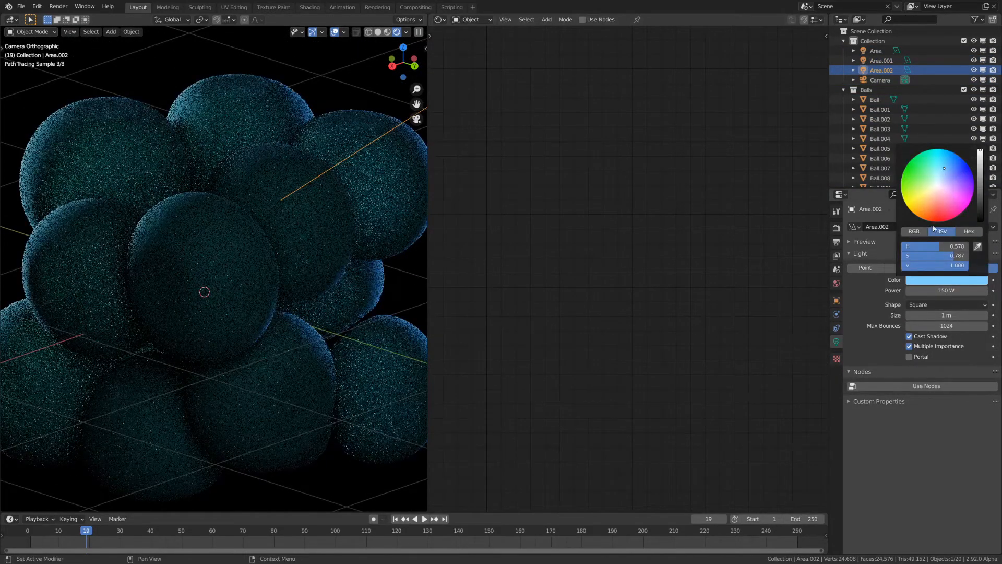
click(938, 206)
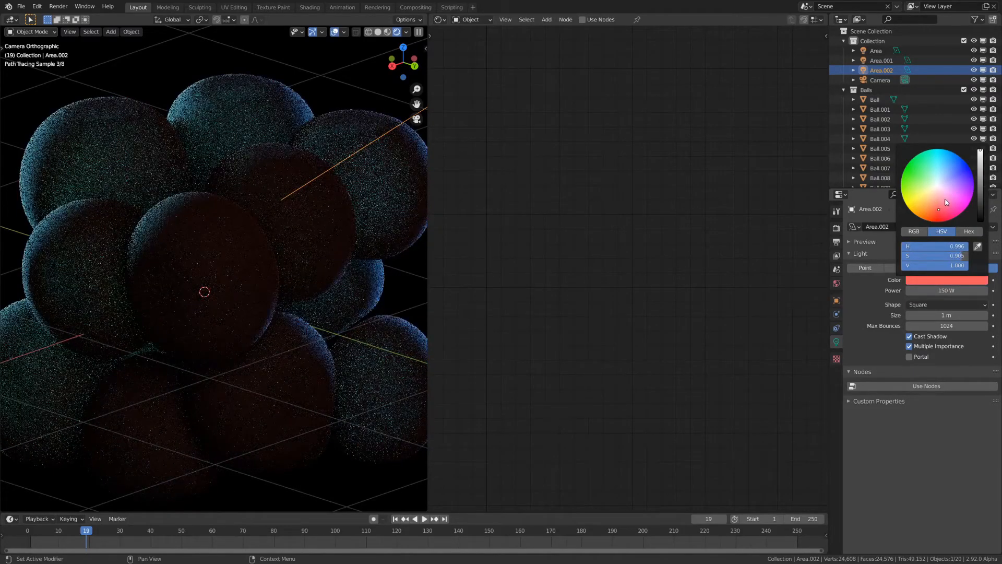
click(916, 183)
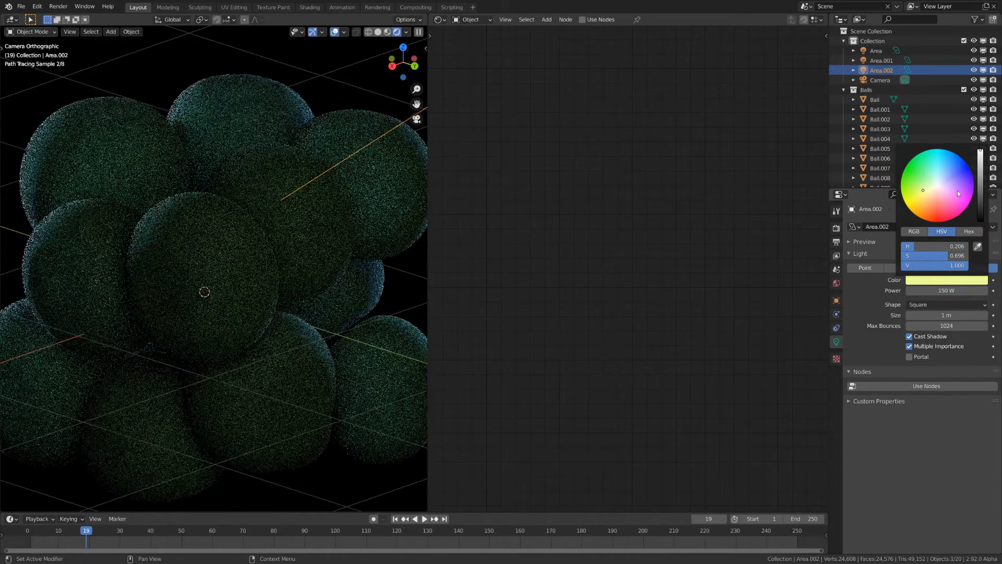
click(953, 192)
click(951, 189)
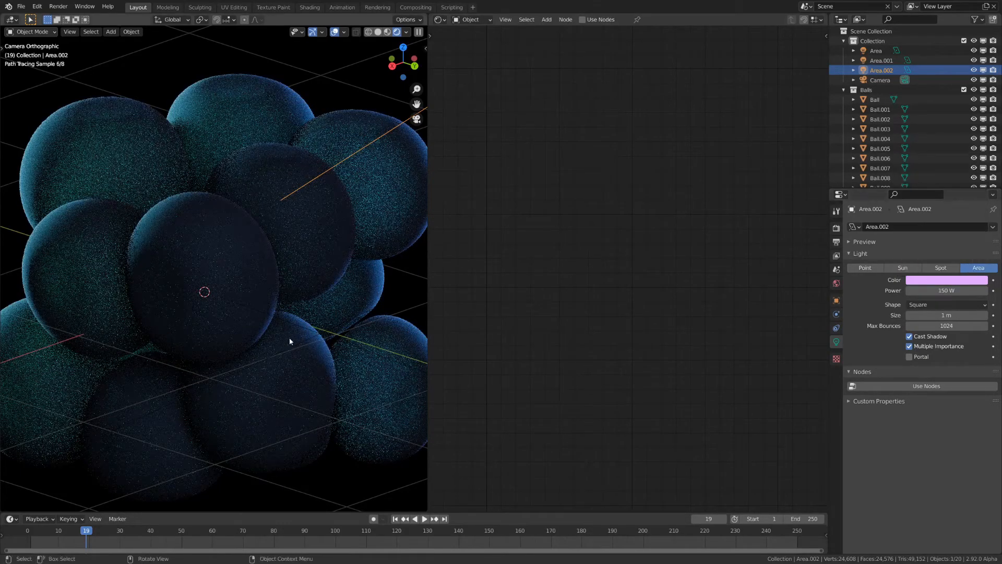
scroll(291, 339, down, 3)
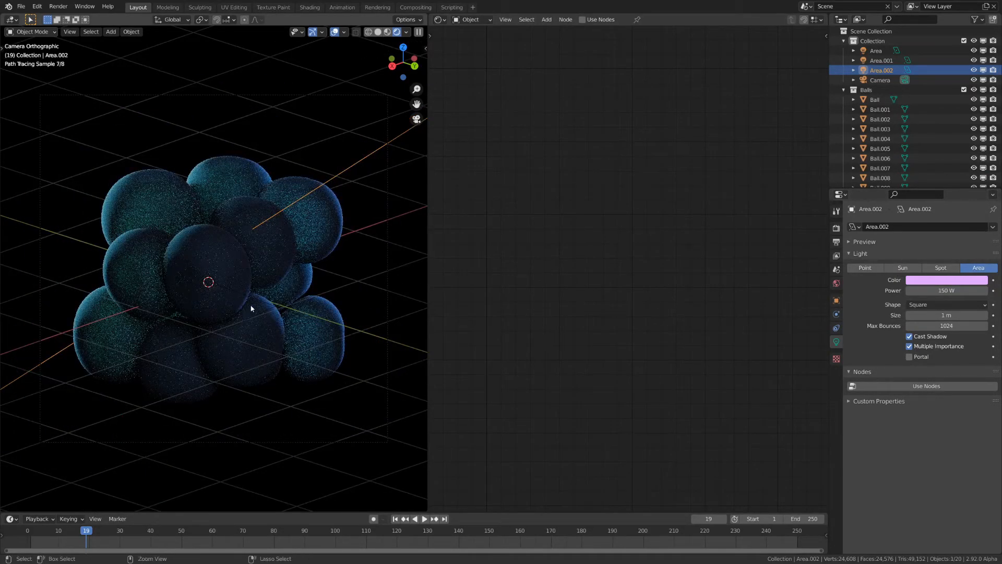
key(ctrl+s)
Copy the saturated blue colour from Area onto Area.001 so both lights match, and save the file.
key(alt+a)
scroll(193, 301, down, 4)
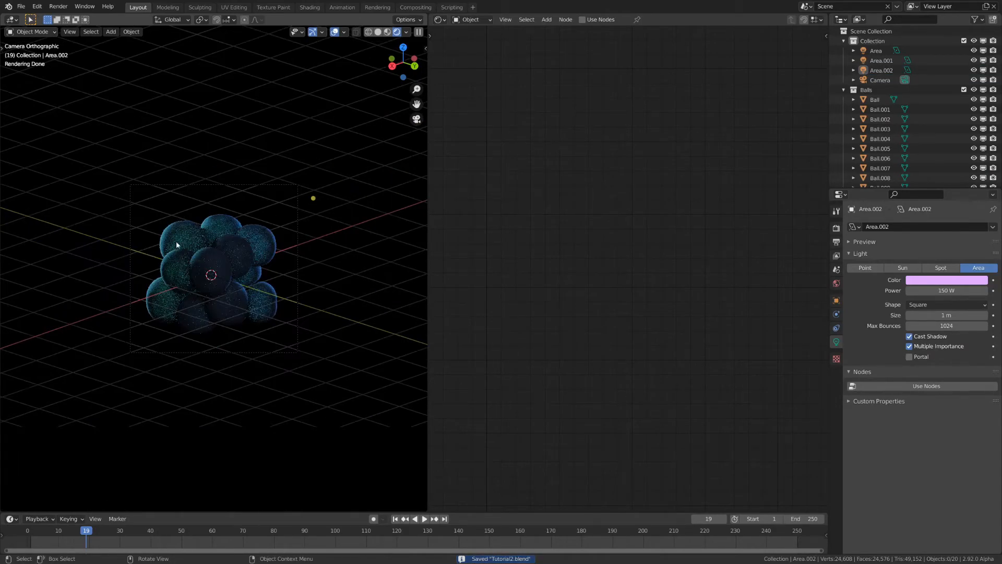
scroll(205, 235, down, 3)
key(a)
click(318, 229)
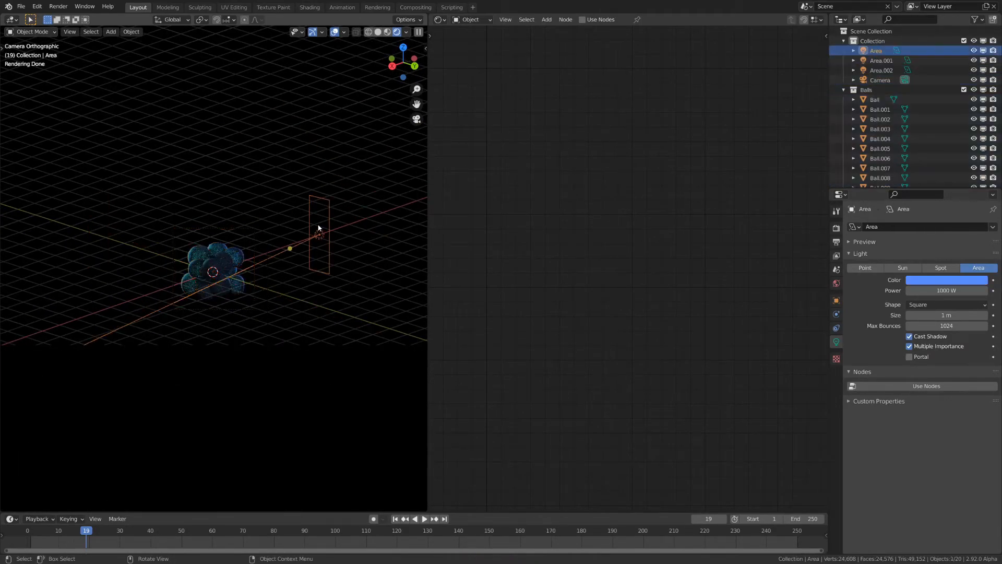
key(alt+a)
scroll(149, 260, up, 3)
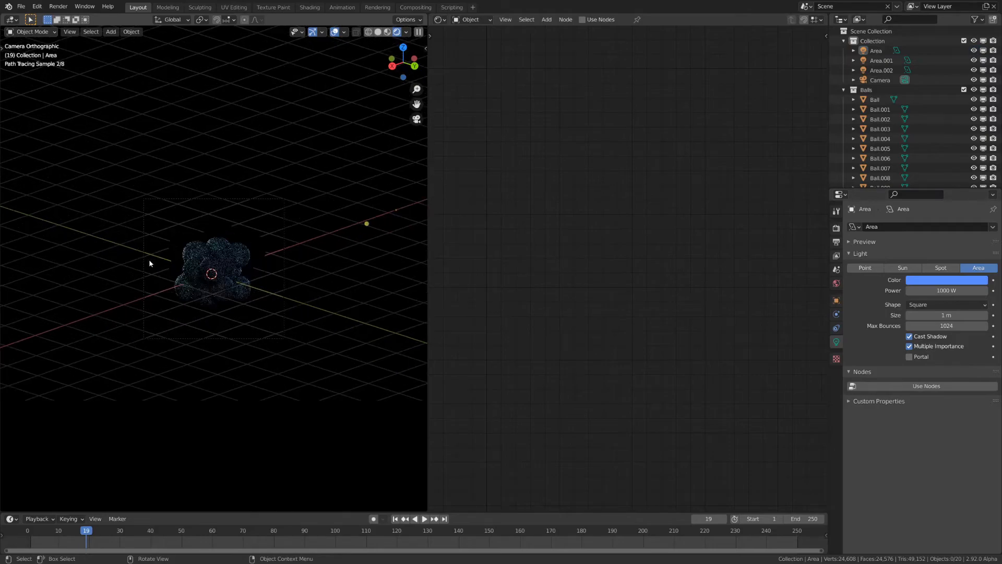
scroll(75, 224, down, 2)
click(106, 226)
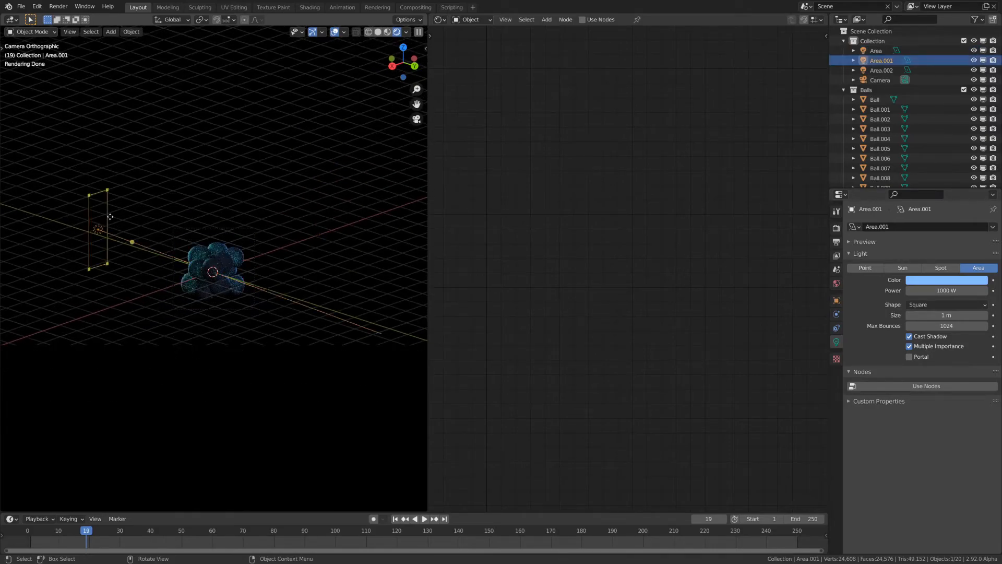
click(319, 235)
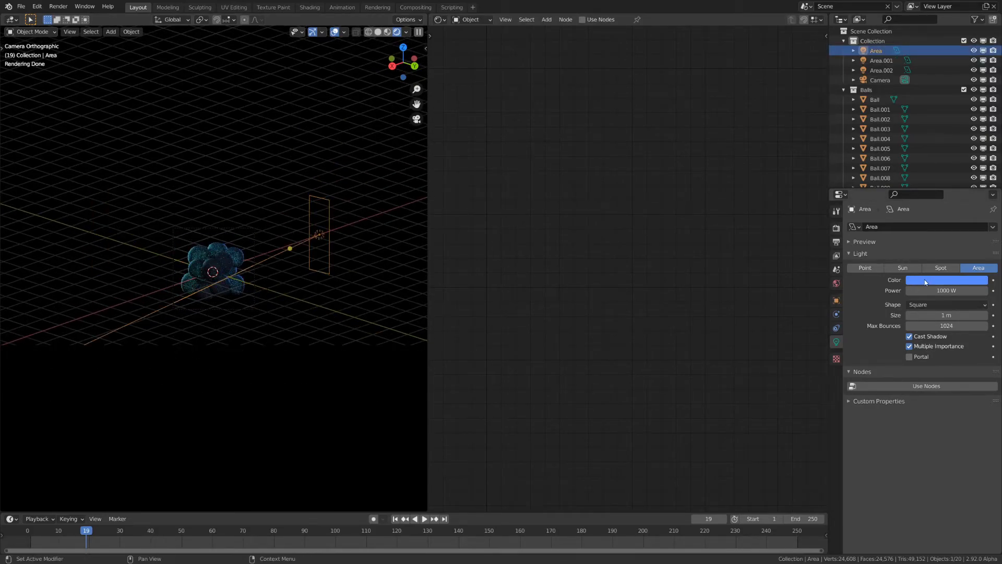
click(110, 246)
click(99, 228)
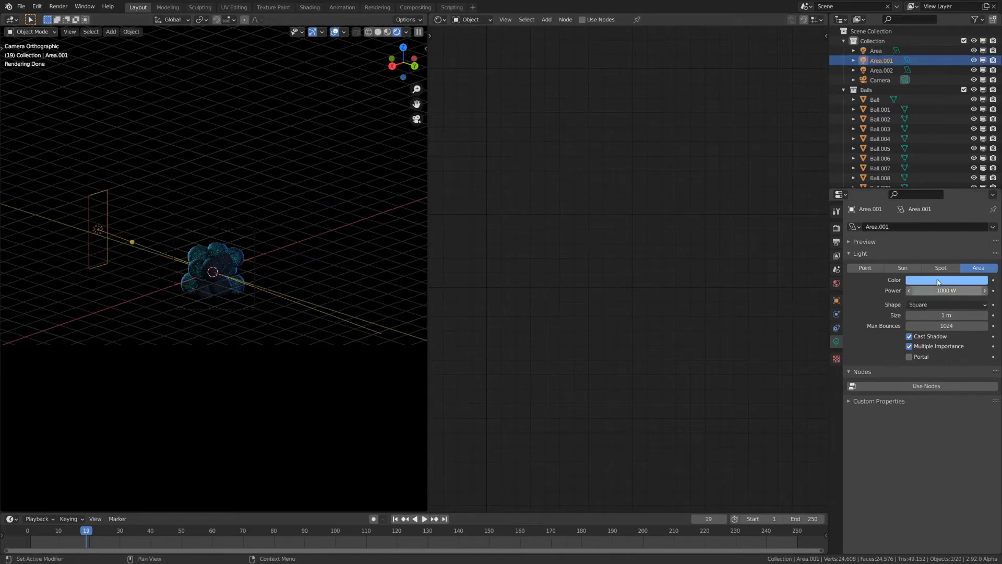
scroll(289, 318, up, 6)
key(ctrl+s)
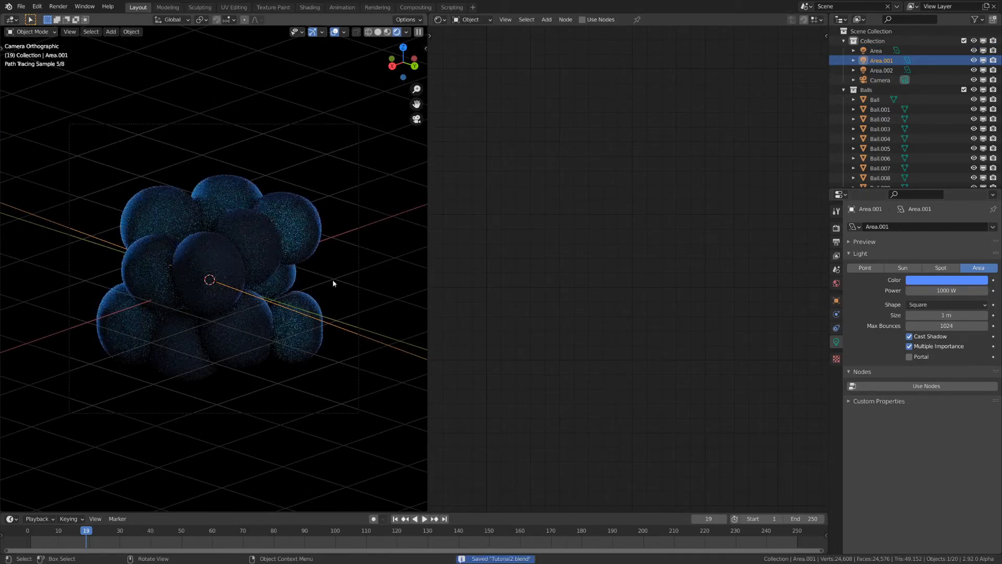
Raise the scene's colour management Exposure to 1.093 and save the file.
click(836, 228)
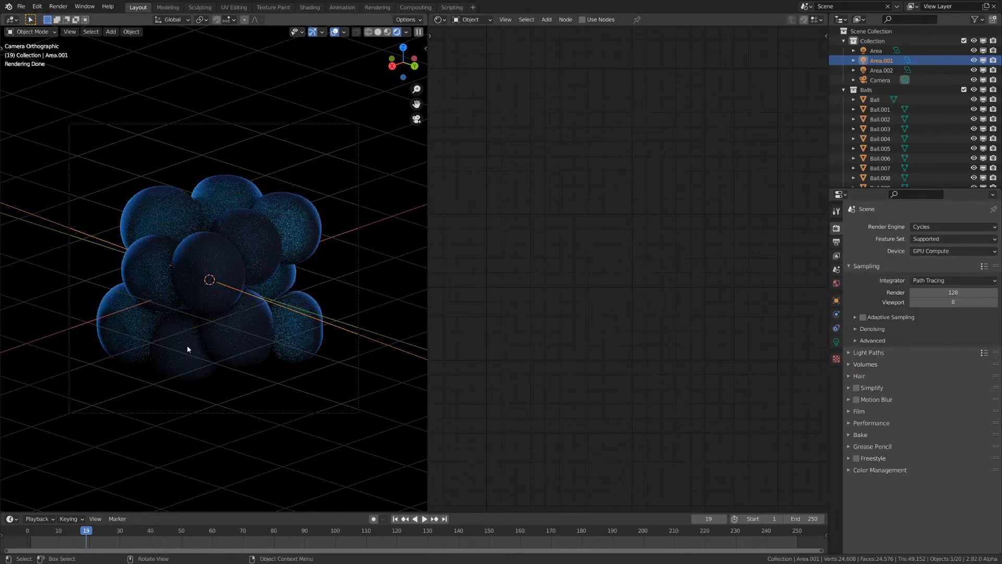
click(878, 471)
scroll(919, 491, down, 1)
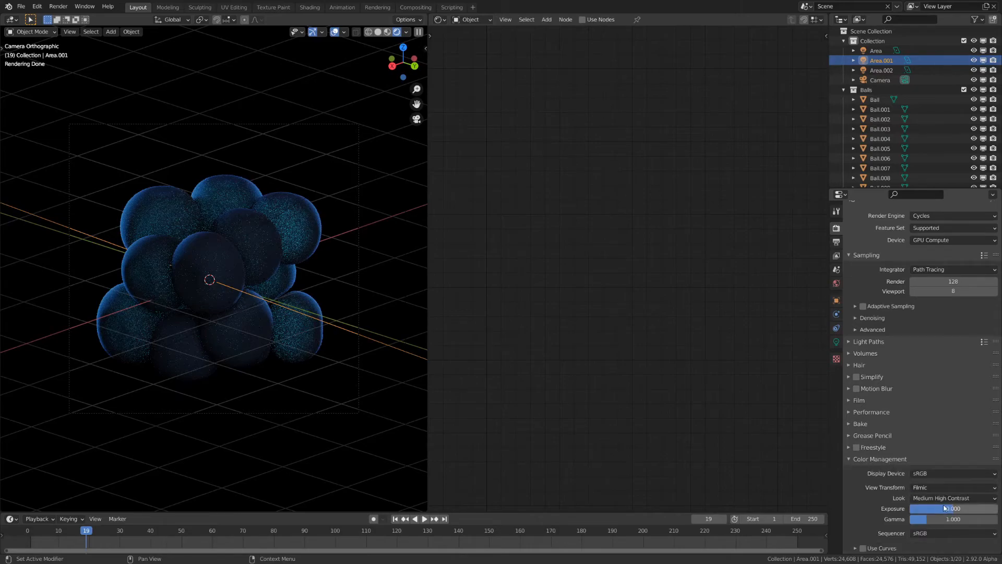
mouse_move(953, 509)
mouse_down()
mouse_move(971, 508)
mouse_move(957, 508)
mouse_up()
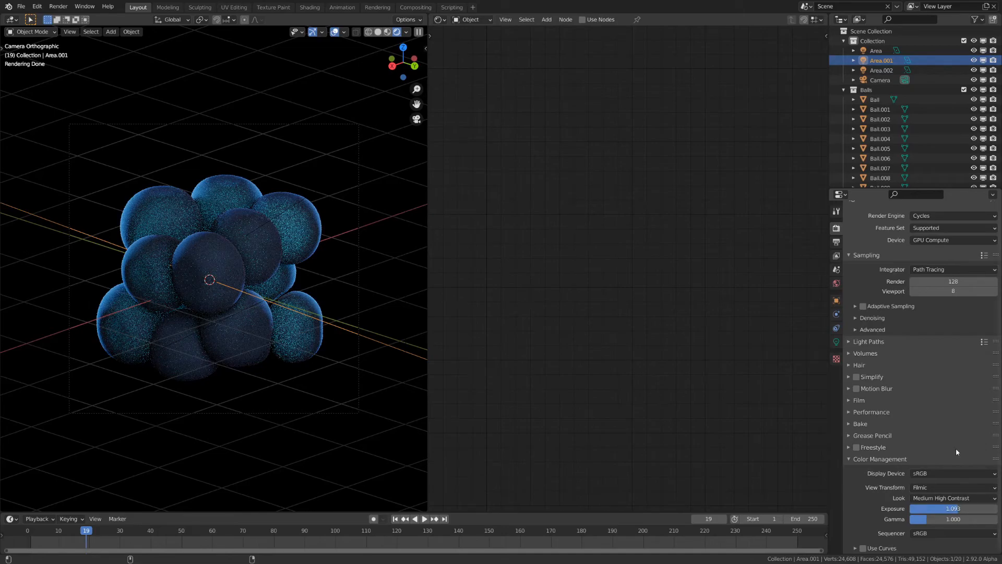
key(ctrl+s)
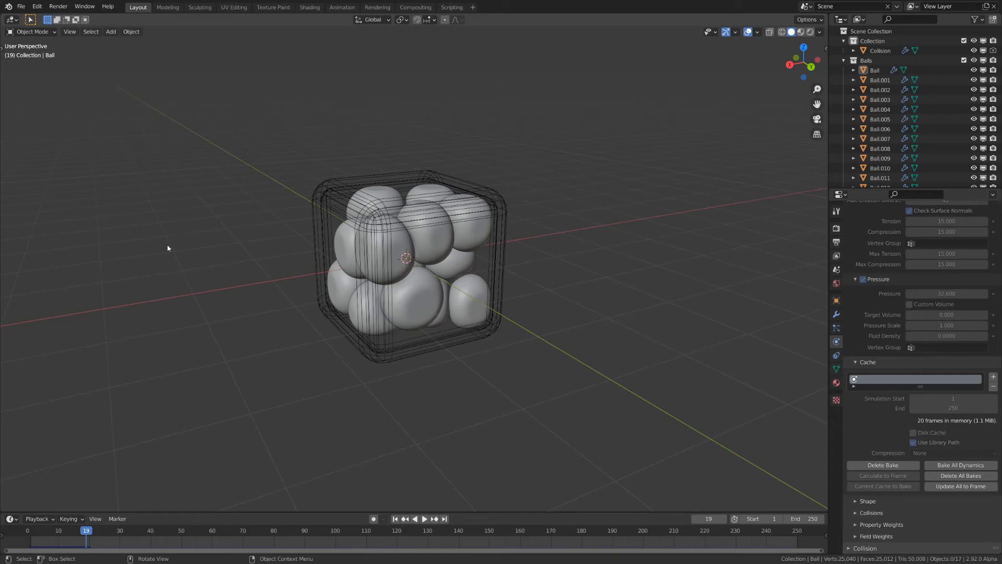
In the third ball simulation scene, go to frame 20 and select the collision cube.
mouse_move(76, 533)
mouse_down()
mouse_move(31, 533)
mouse_move(89, 533)
mouse_up()
middle_drag(329, 187, 335, 203)
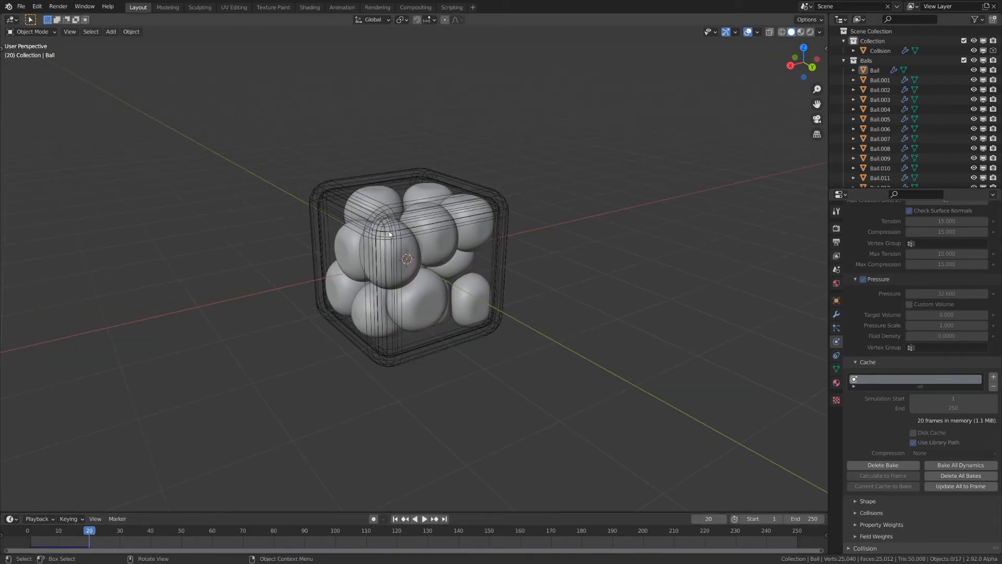
click(453, 221)
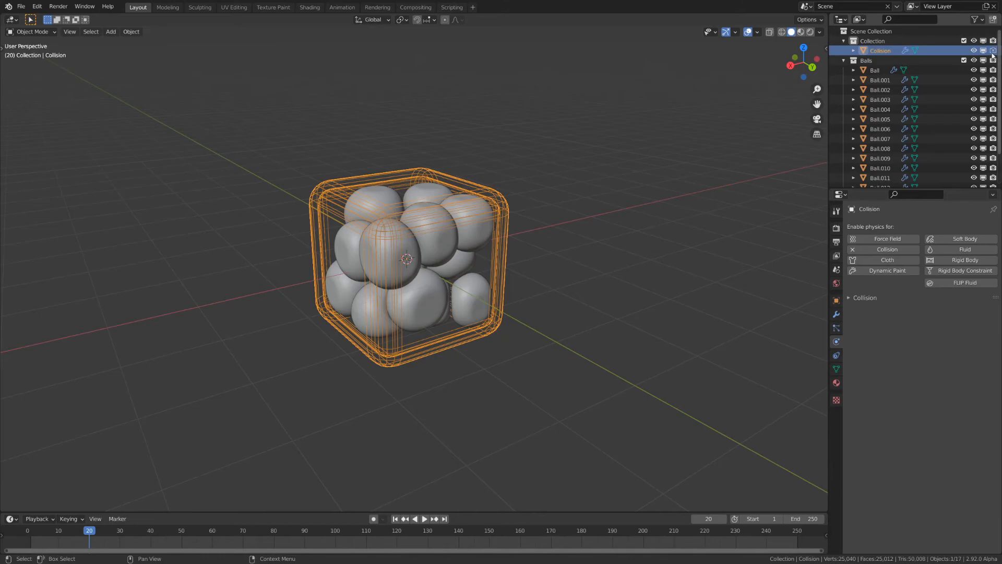
Split the 3D viewport into two side-by-side areas and turn one into a Shader Editor with its sidebar hidden.
drag(826, 16, 418, 20)
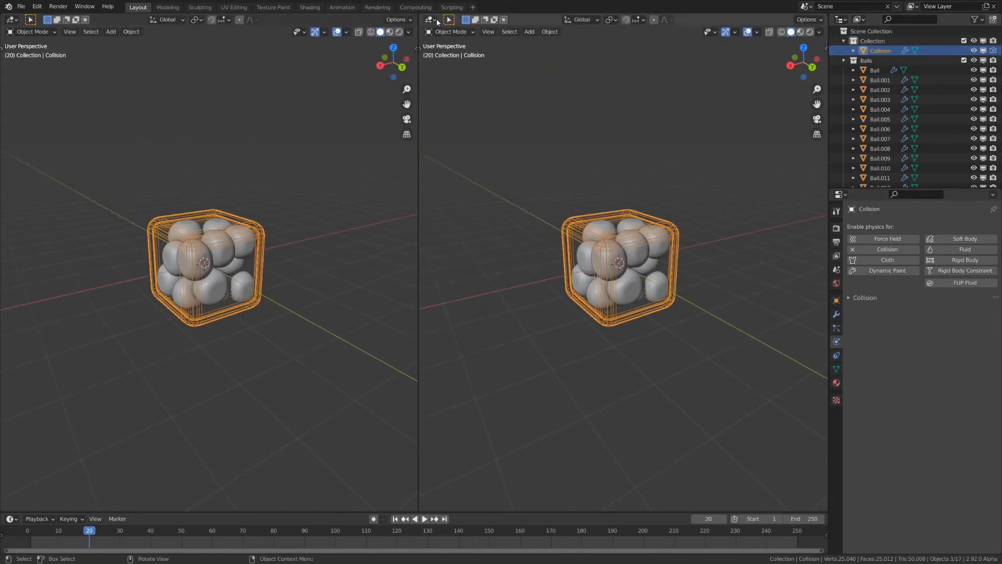
key(shift+F3)
key(n)
scroll(263, 273, up, 3)
middle_drag(263, 274, 248, 256)
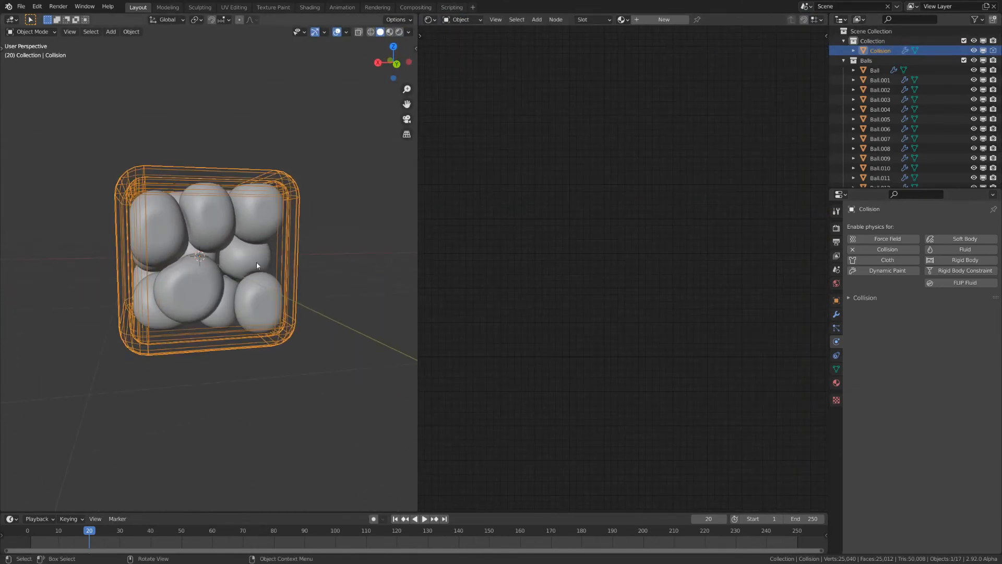
Create a new material on the balls inside the collision cube and link it to all of them.
key(z)
click(187, 257)
shift+drag(157, 293, 230, 224)
middle_drag(229, 244, 212, 243)
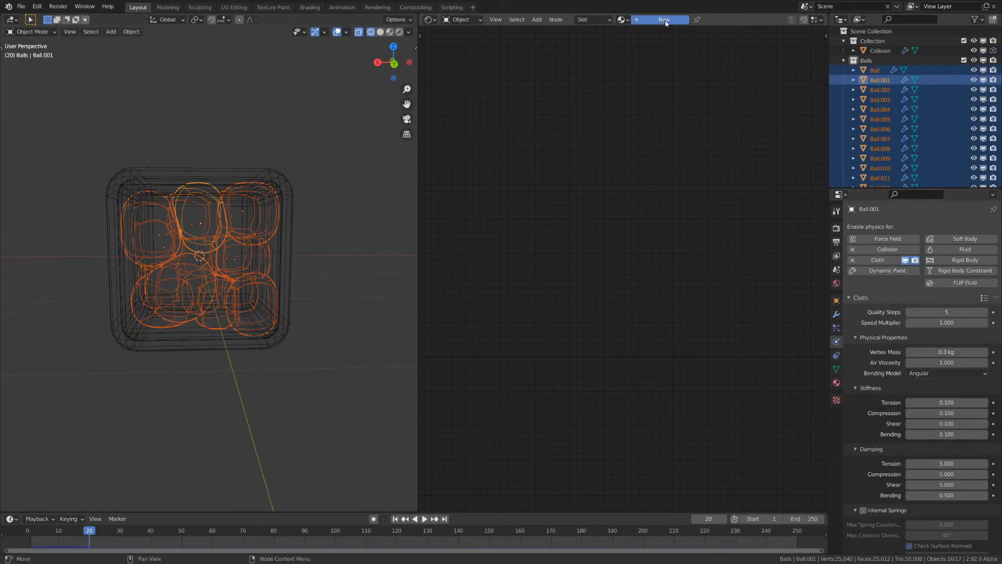
click(664, 20)
key(Home)
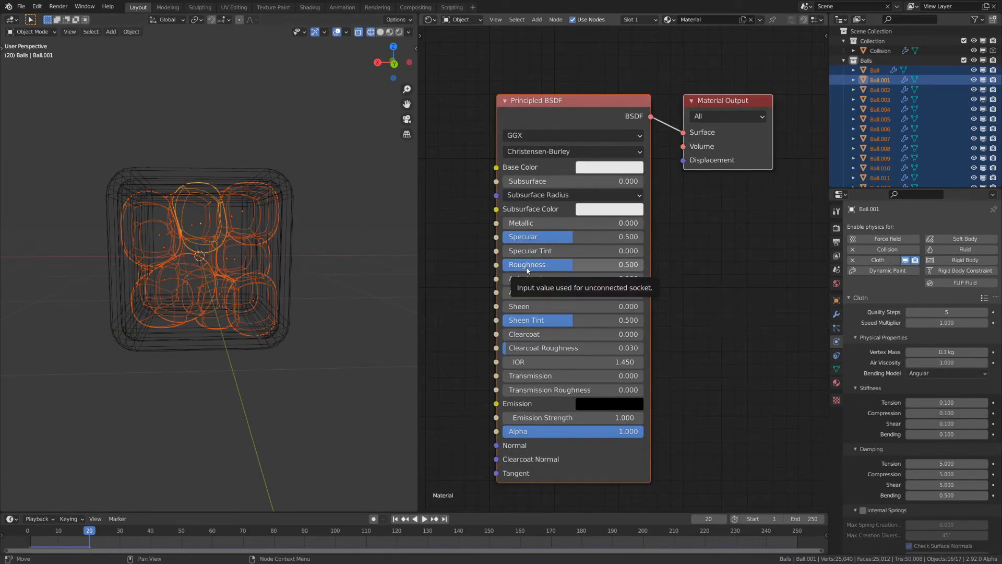
key(ctrl+l)
click(266, 287)
Preview the scene in rendered shading and disable the collision cube in viewports.
key(z)
click(258, 174)
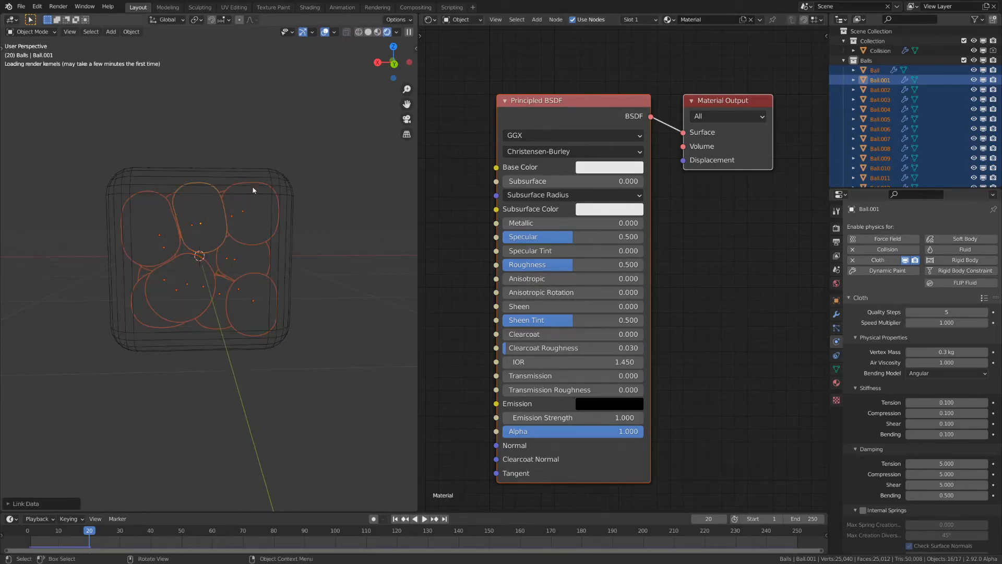
key(alt+a)
middle_drag(242, 267, 254, 237)
click(247, 221)
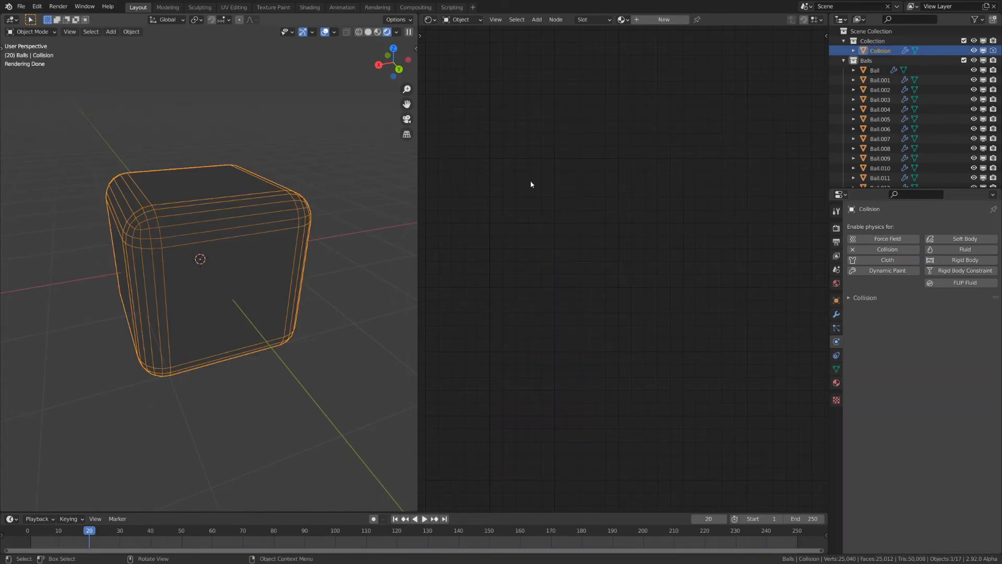
click(983, 51)
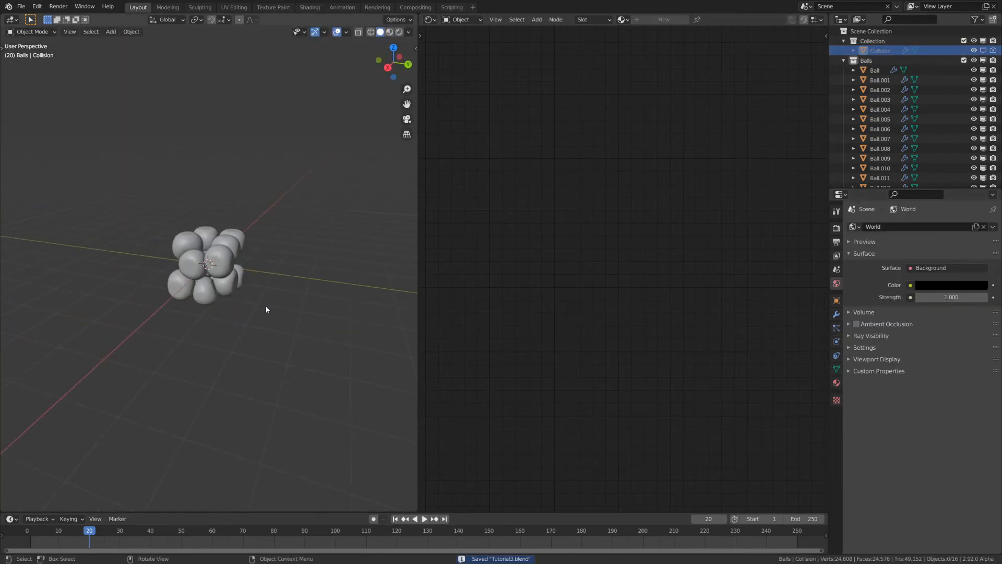
Add an area light, move it above and to one side of the ball cluster, and rotate it to aim at the balls.
key(shift+a)
mouse_move(259, 305)
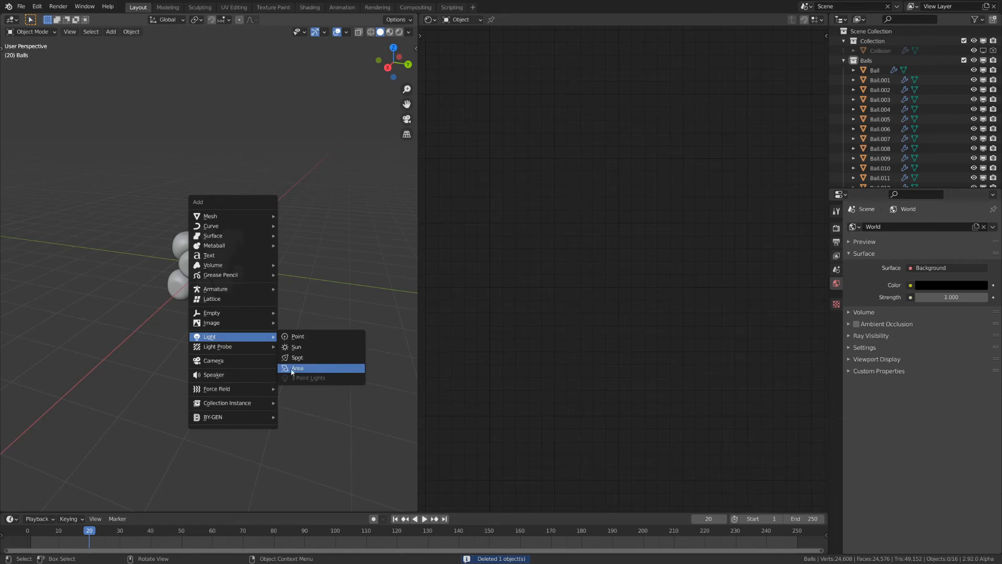
click(293, 368)
key(g)
click(387, 234)
middle_drag(390, 235, 280, 273)
key(r)
key(r)
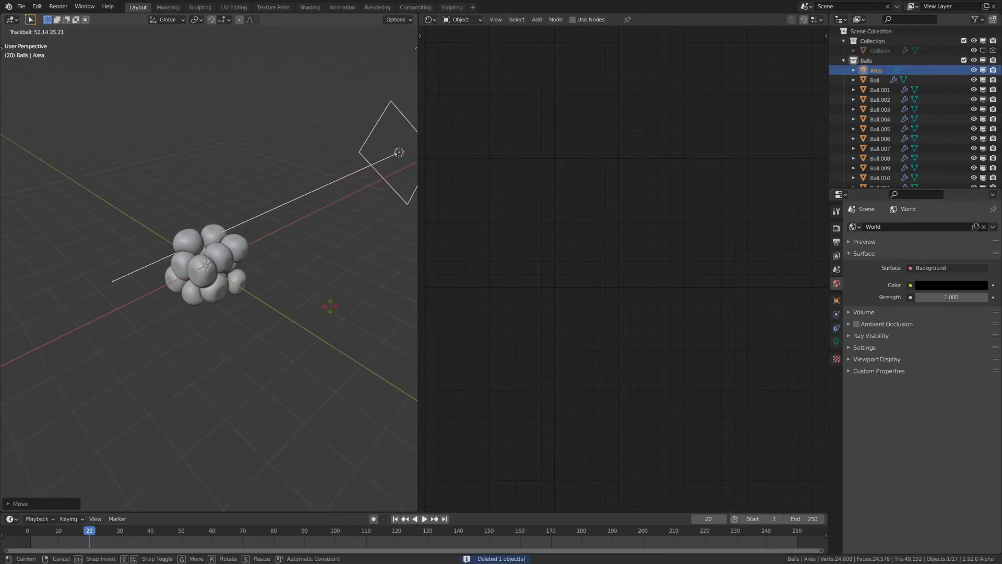
click(398, 157)
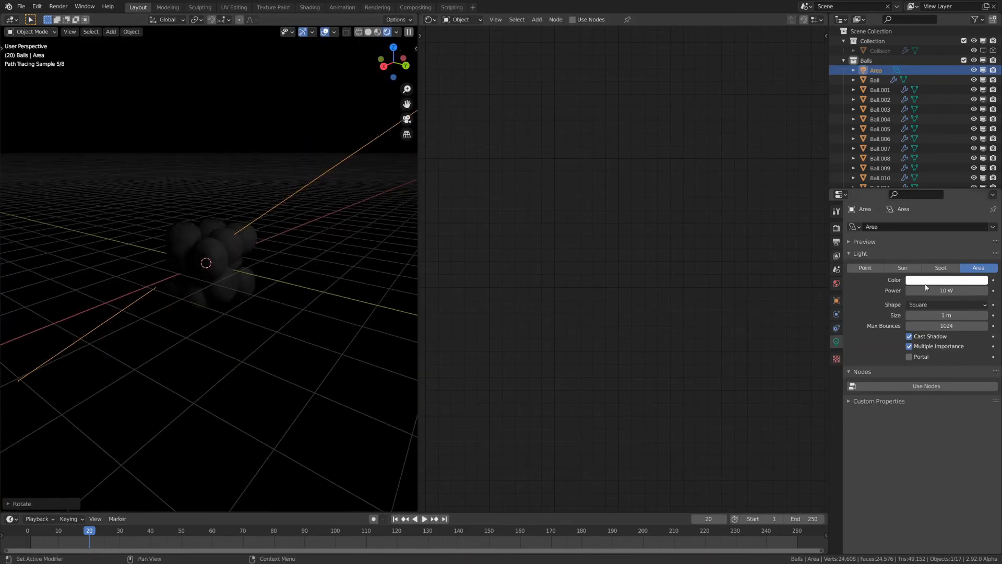
Set the area light's power to 500 W.
click(939, 289)
text(500)
key(Return)
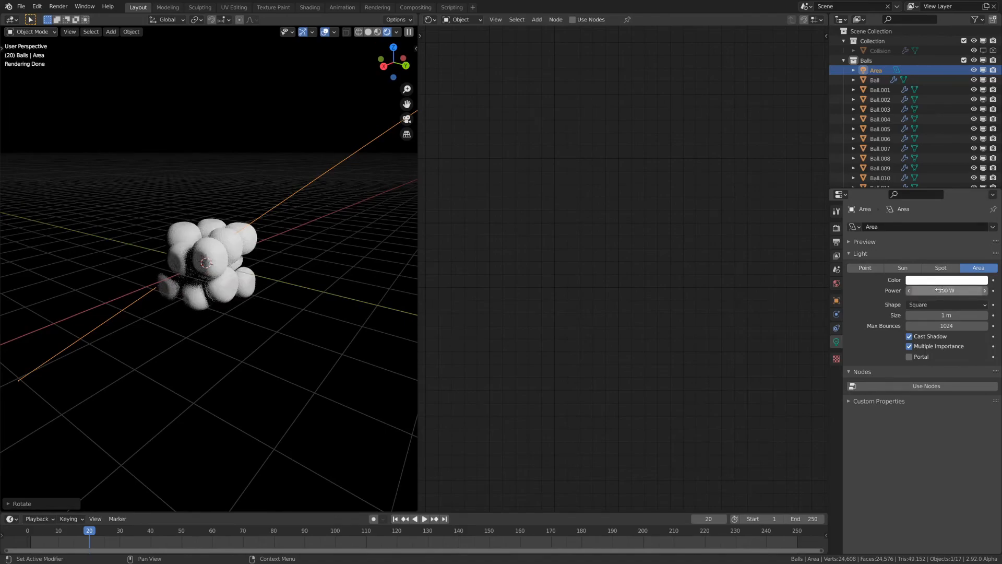
Set both the roughness and the sheen of the balls' Principled BSDF material to 1.000.
middle_drag(609, 274, 593, 272)
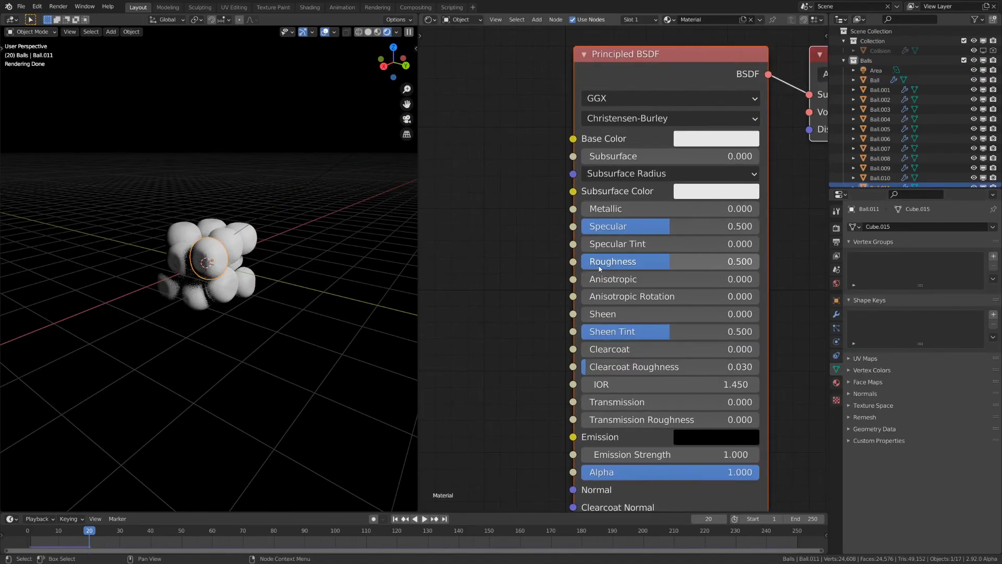
drag(599, 266, 750, 261)
mouse_move(277, 299)
middle_down()
mouse_move(255, 300)
mouse_move(301, 293)
mouse_move(274, 287)
middle_up()
scroll(253, 303, up, 3)
scroll(302, 294, up, 1)
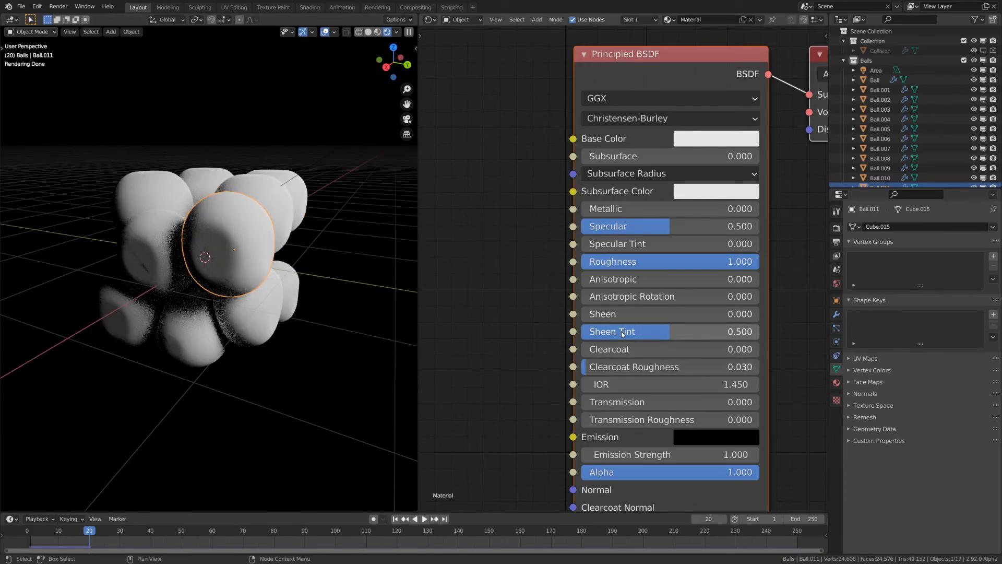
drag(609, 314, 761, 317)
middle_drag(300, 313, 295, 319)
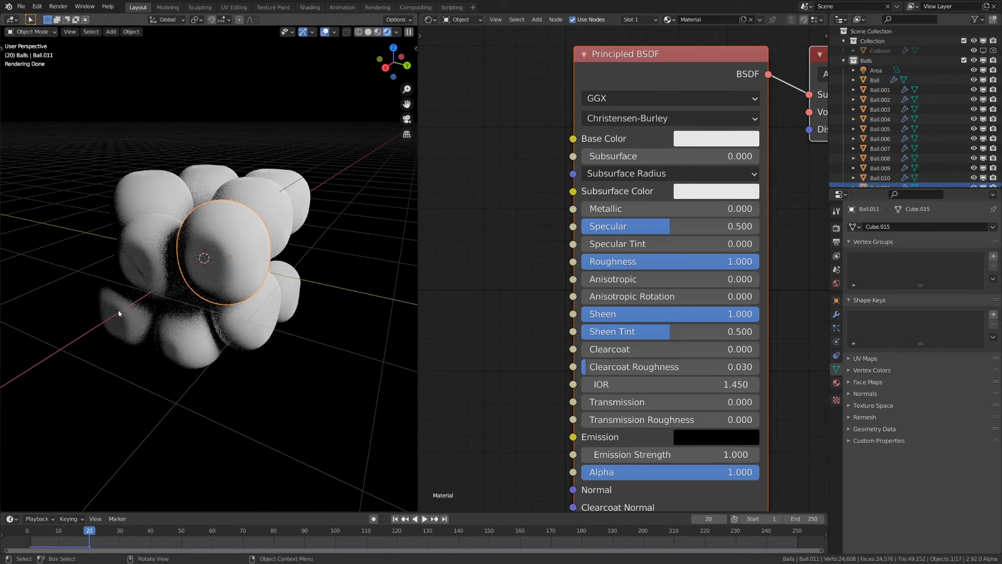
middle_drag(119, 314, 137, 310)
Change the ball material's base color to a light pinkish red and save the file.
click(707, 137)
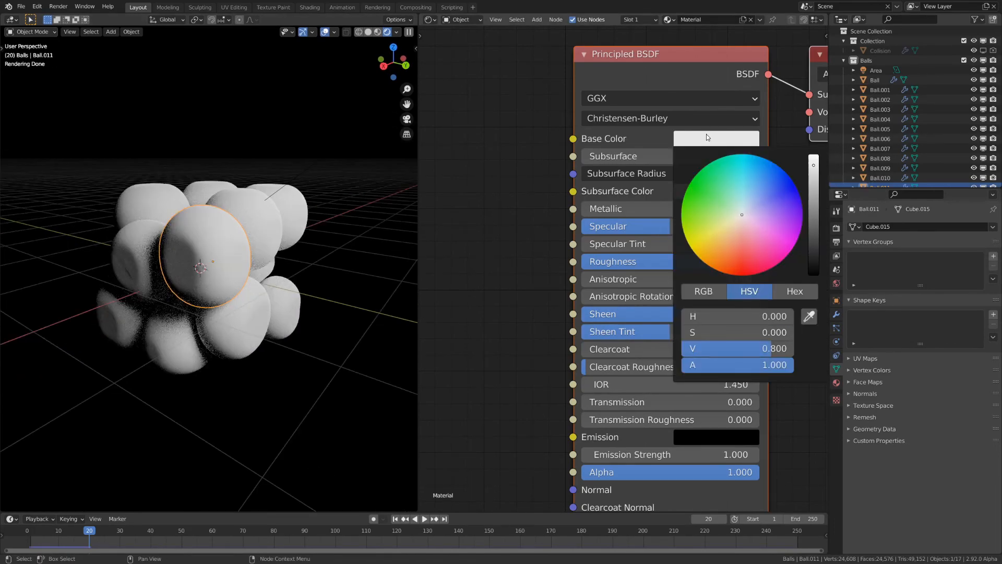
click(743, 190)
click(728, 201)
click(741, 241)
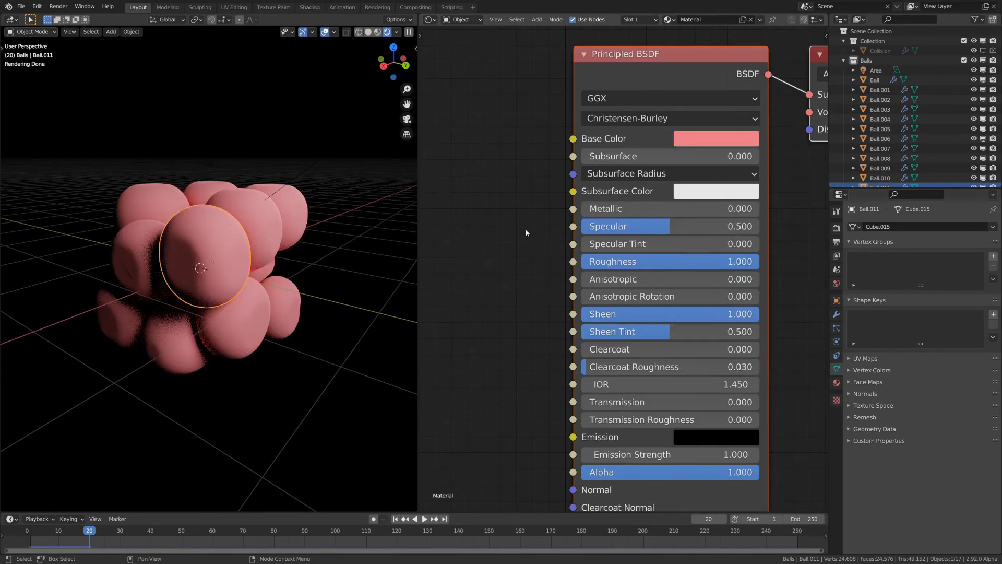
scroll(483, 262, down, 8)
key(ctrl+s)
Add an orthographic camera with an orthographic scale of 2.960 that frames the whole ball cluster at an angle.
scroll(220, 277, down, 7)
middle_drag(233, 276, 214, 264)
key(shift+a)
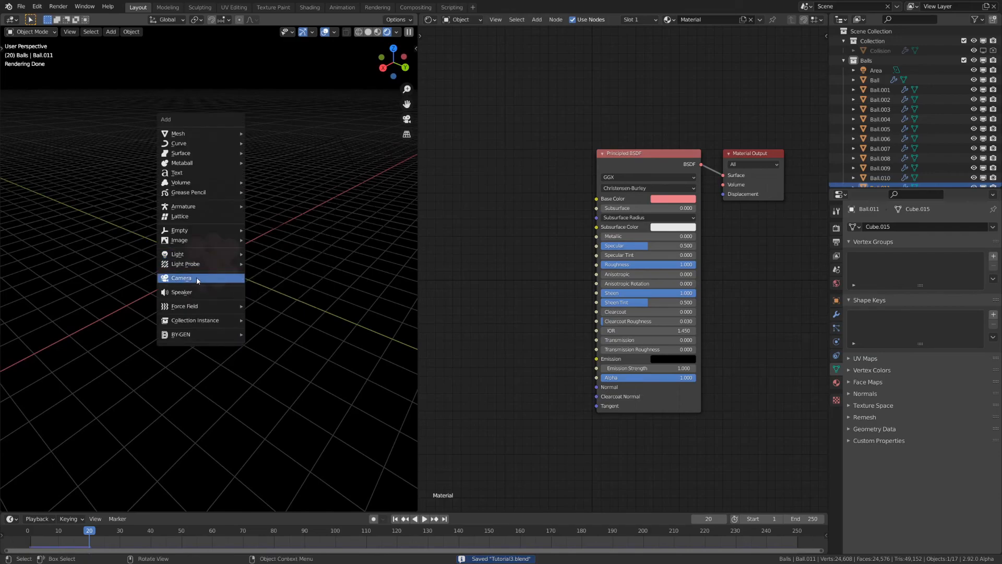
click(181, 278)
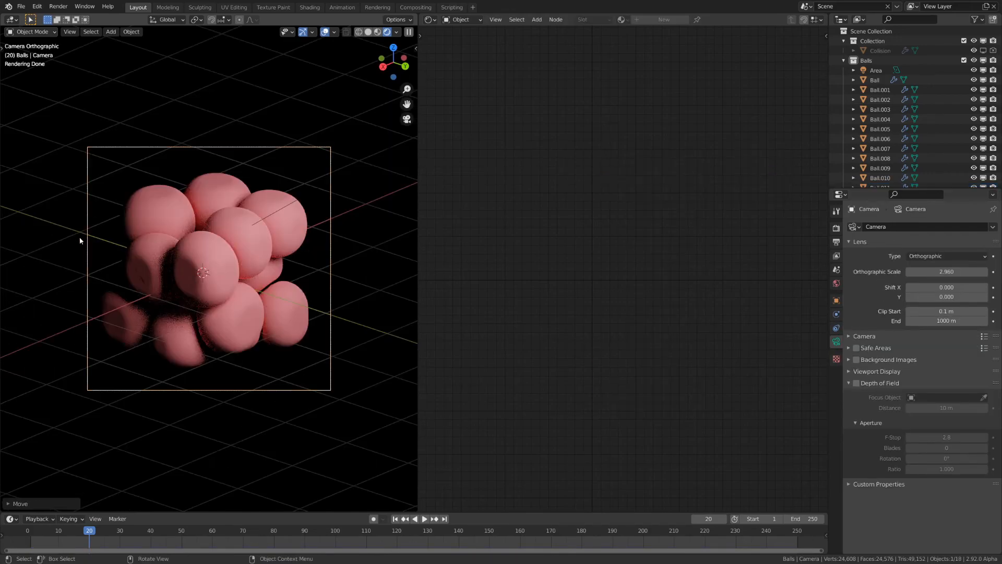
Set the animation's end frame to 20 and play the simulation from the first frame in solid shading.
key(z)
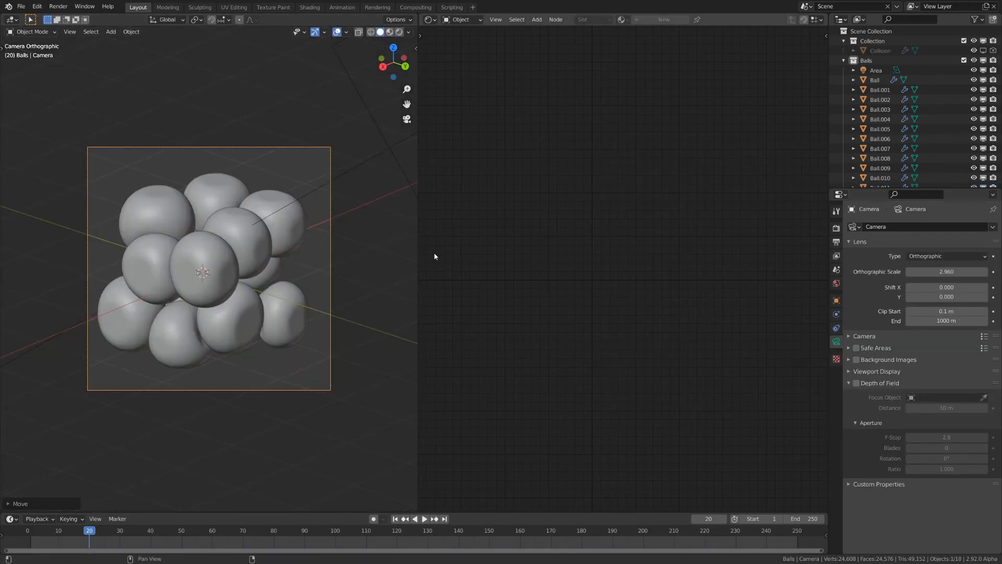
key(shift+Left)
click(804, 519)
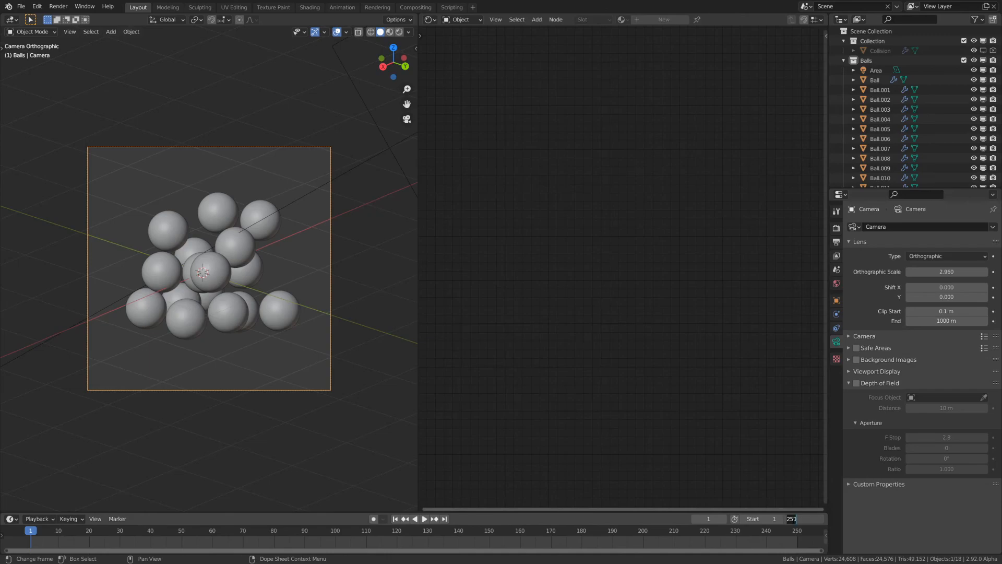
text(20)
key(Return)
key(space)
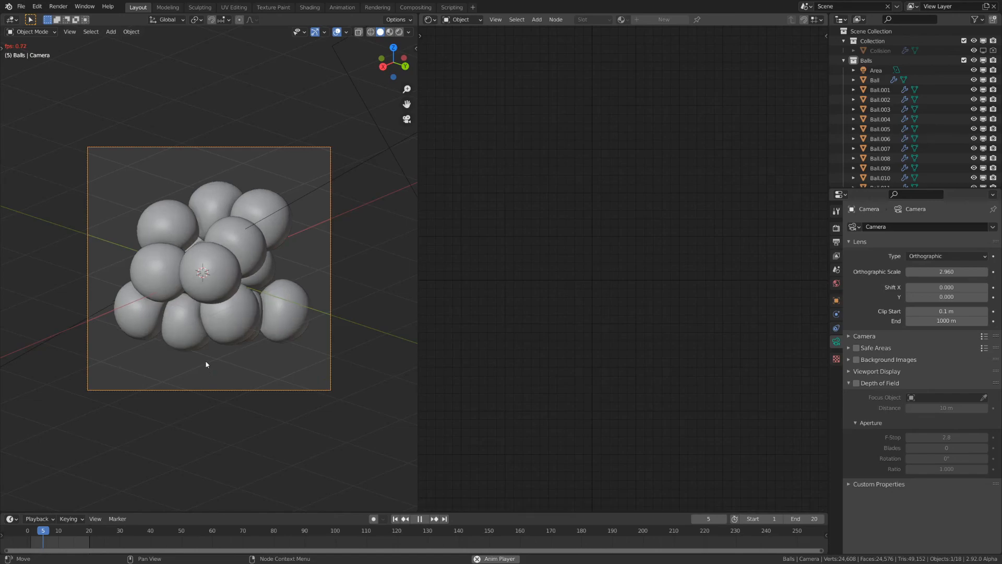
key(space)
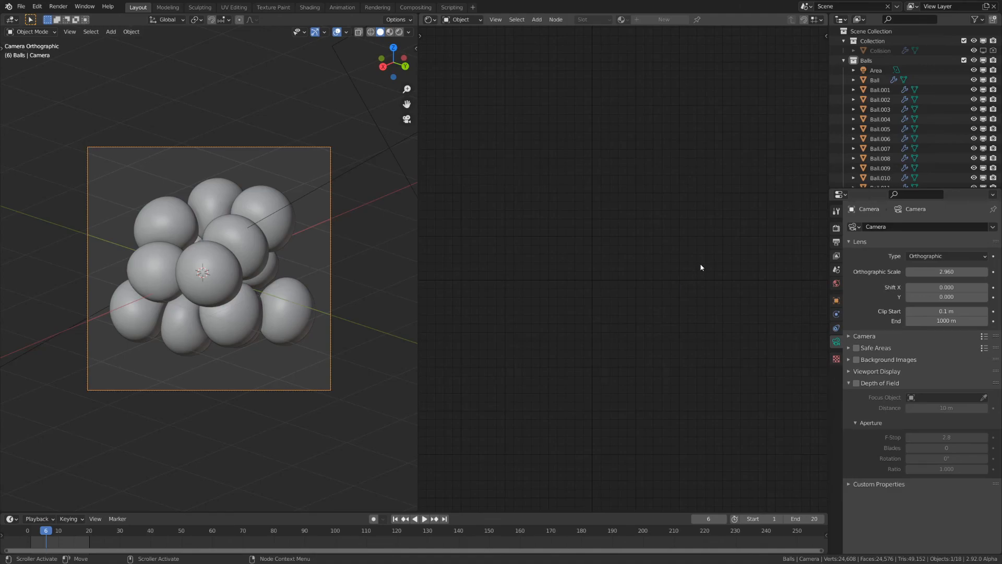
Save the scene over the existing Tutorial3.blend file.
key(ctrl+shift+s)
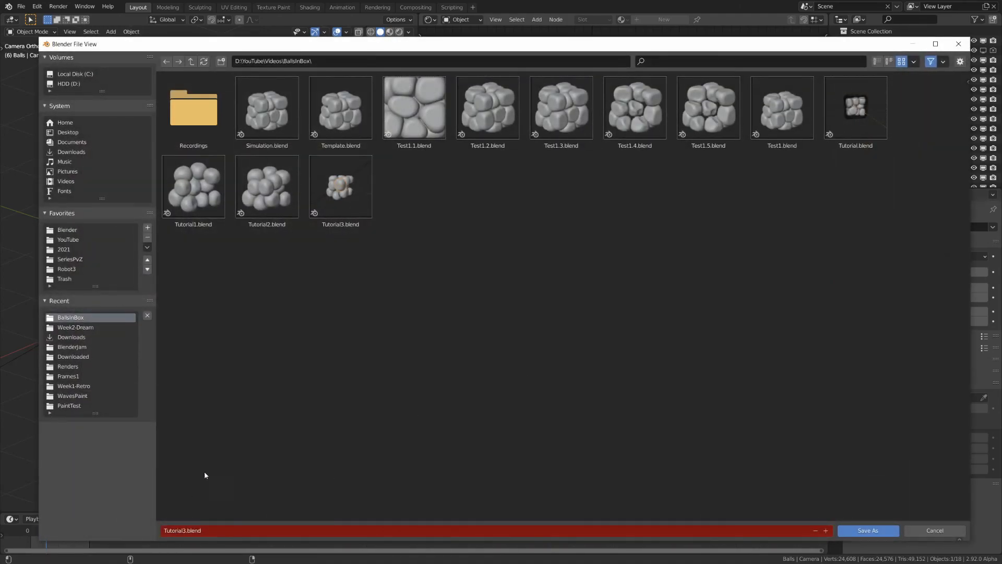
key(Return)
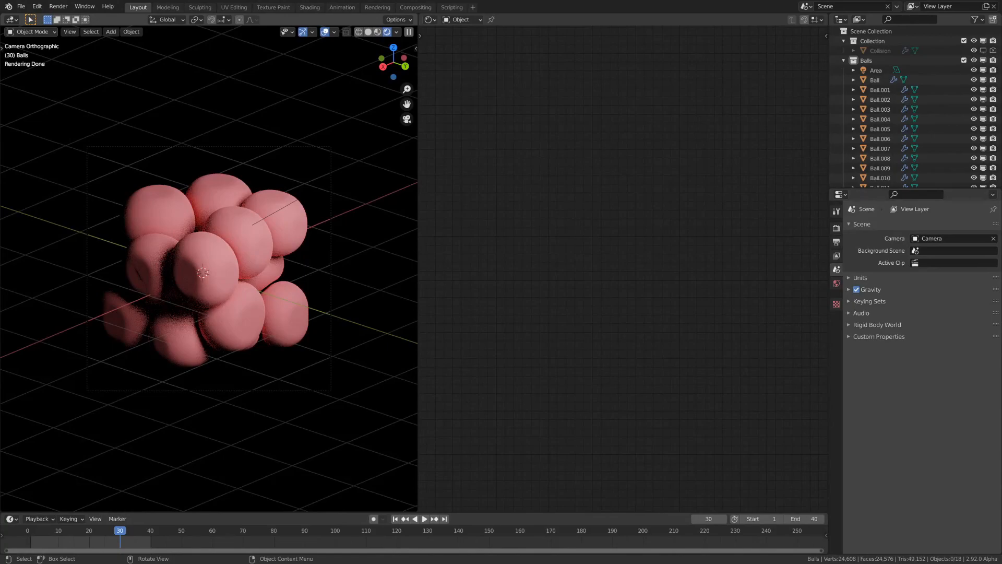